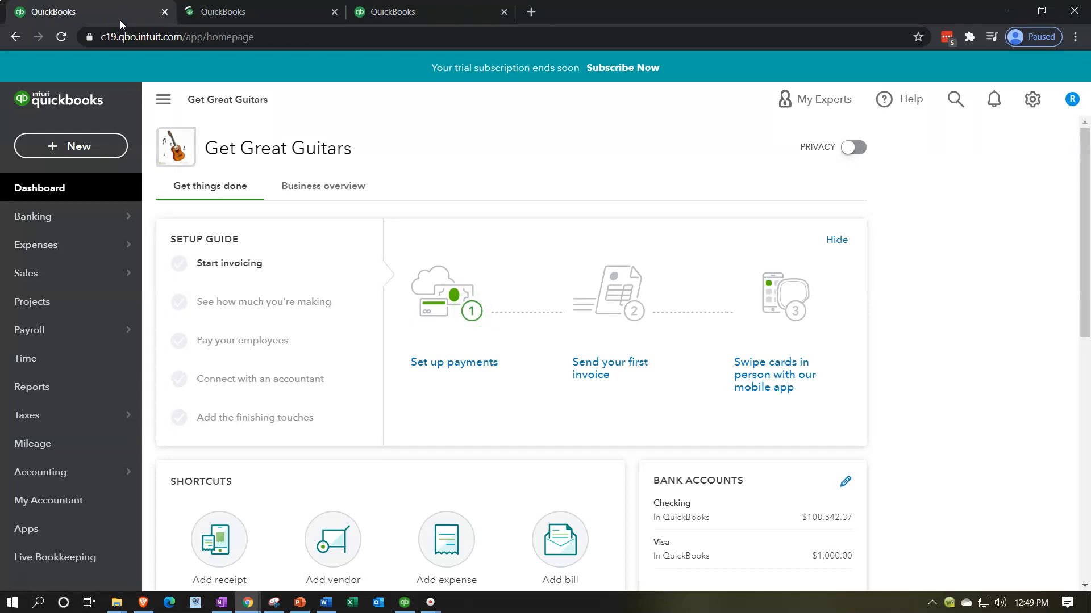
Step: Open the company's budgeting tool and start a new budget
click(1025, 106)
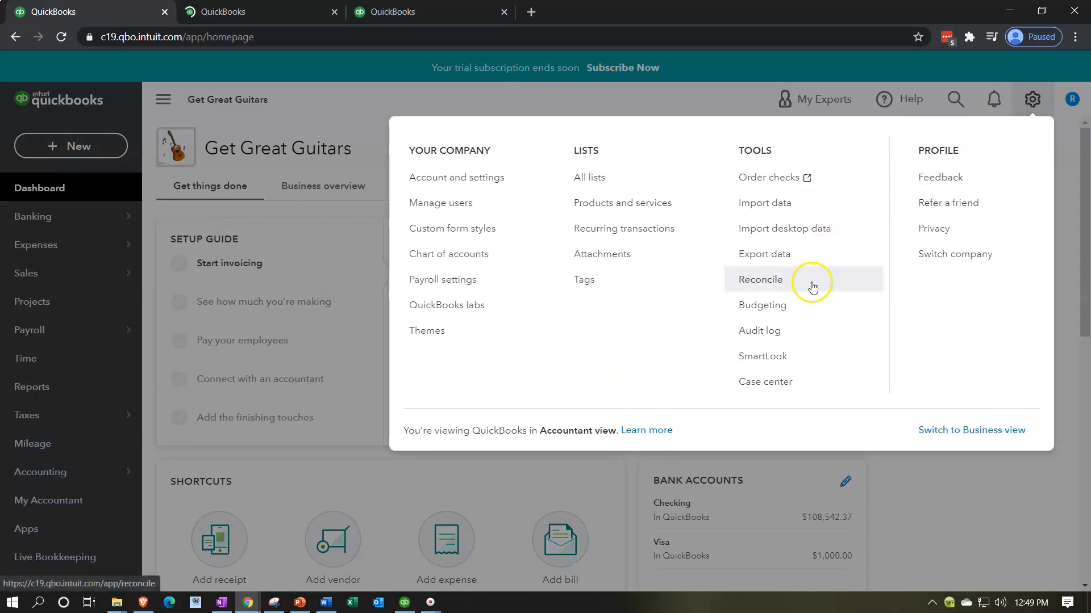
click(782, 309)
click(641, 397)
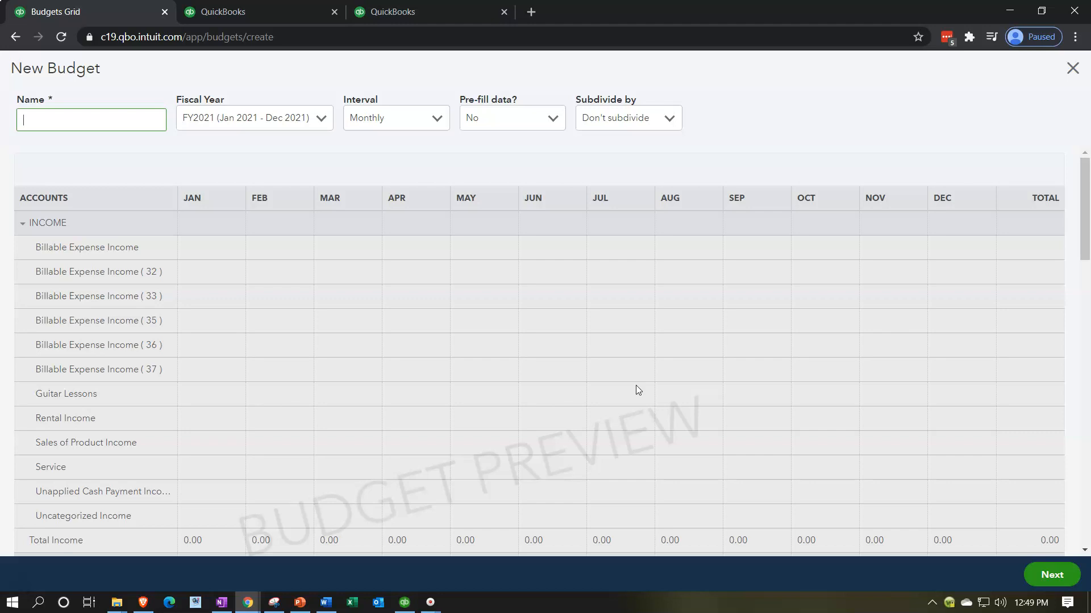
Step: Open the Trial Balance report in the third browser tab, keeping the new budget open in the first
click(305, 15)
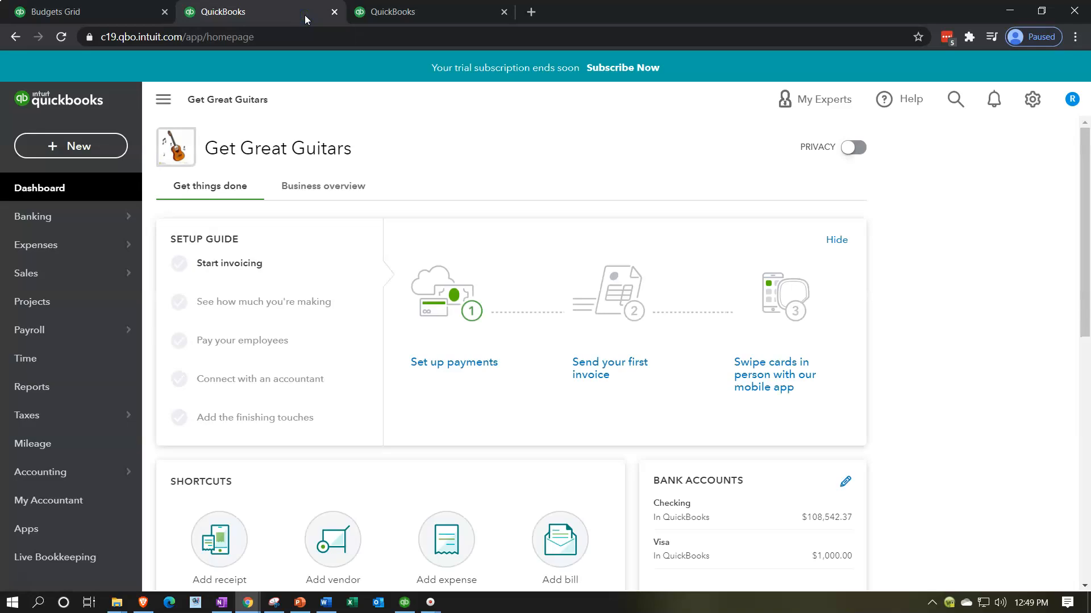
click(440, 16)
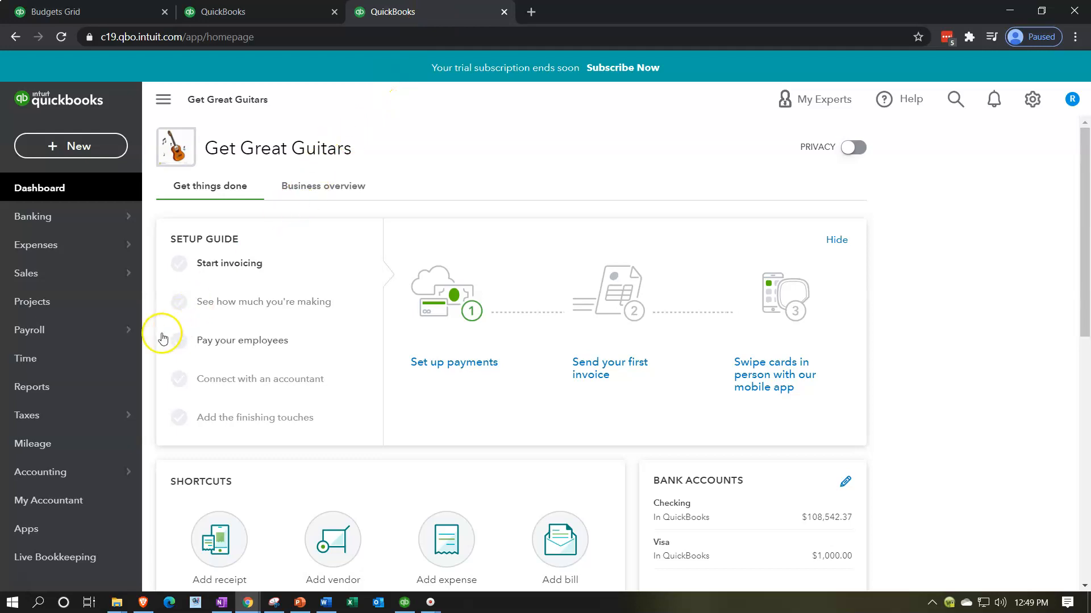
click(88, 390)
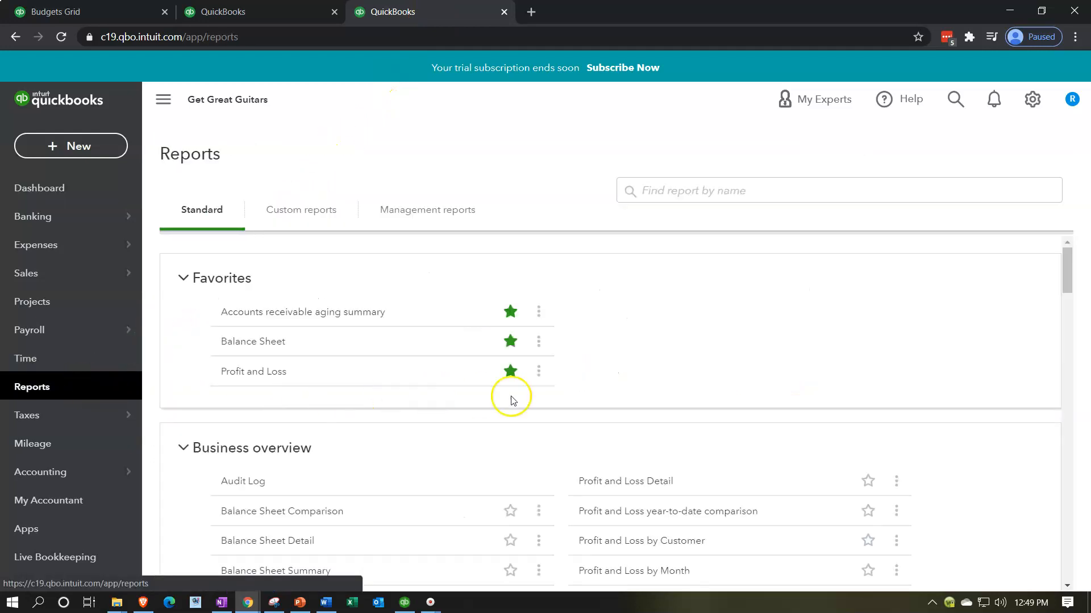
click(711, 282)
text(tria)
key(Down)
key(Return)
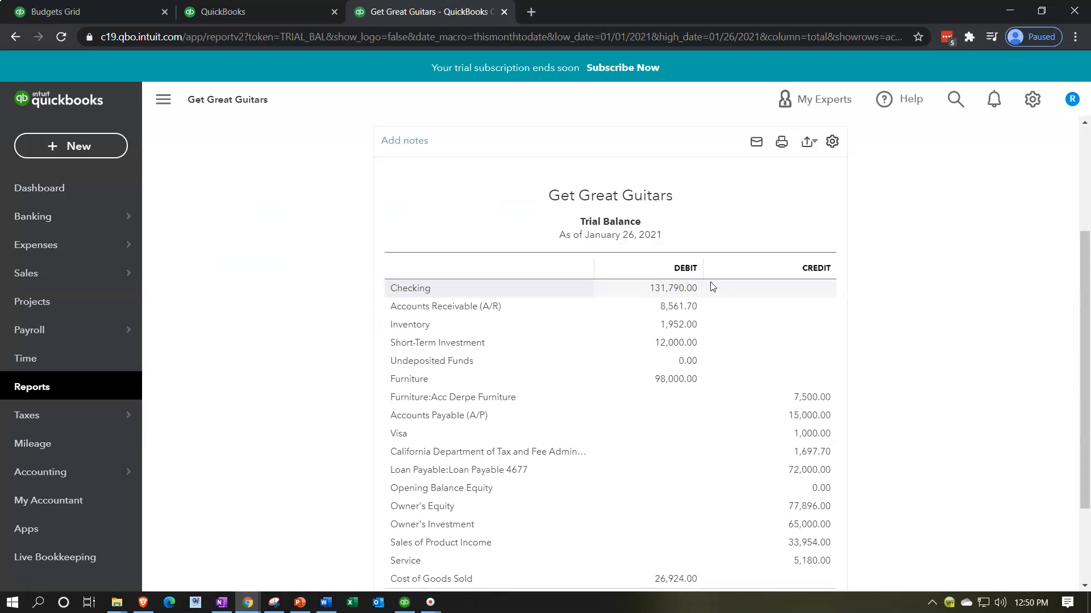
Step: Run the Trial Balance with an end date of 02/28/2021 and hide the navigation pane to enlarge the report
click(519, 207)
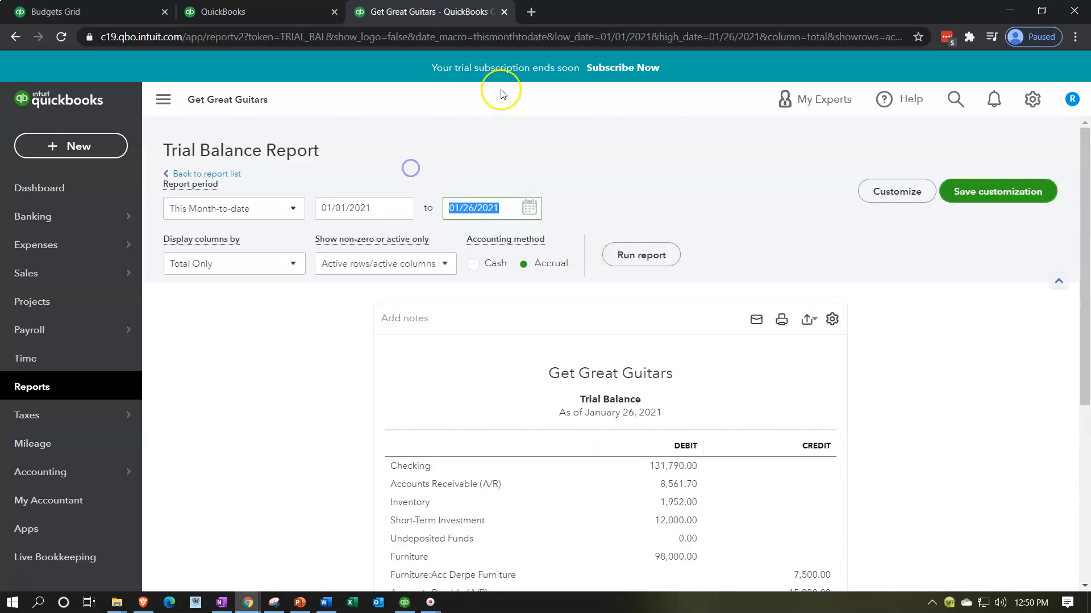
text(02/28/2021)
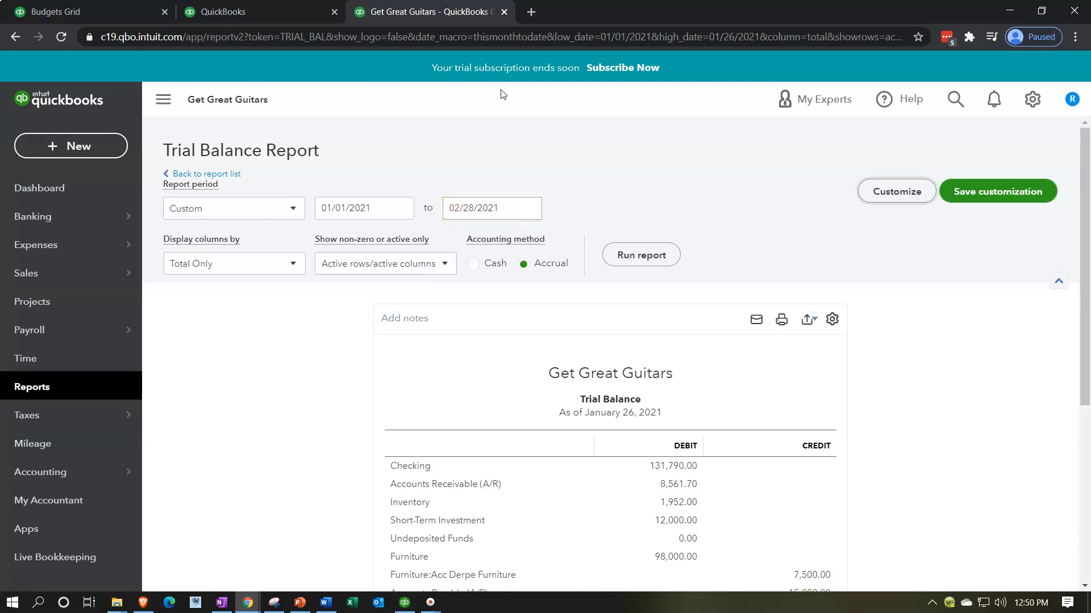
click(670, 245)
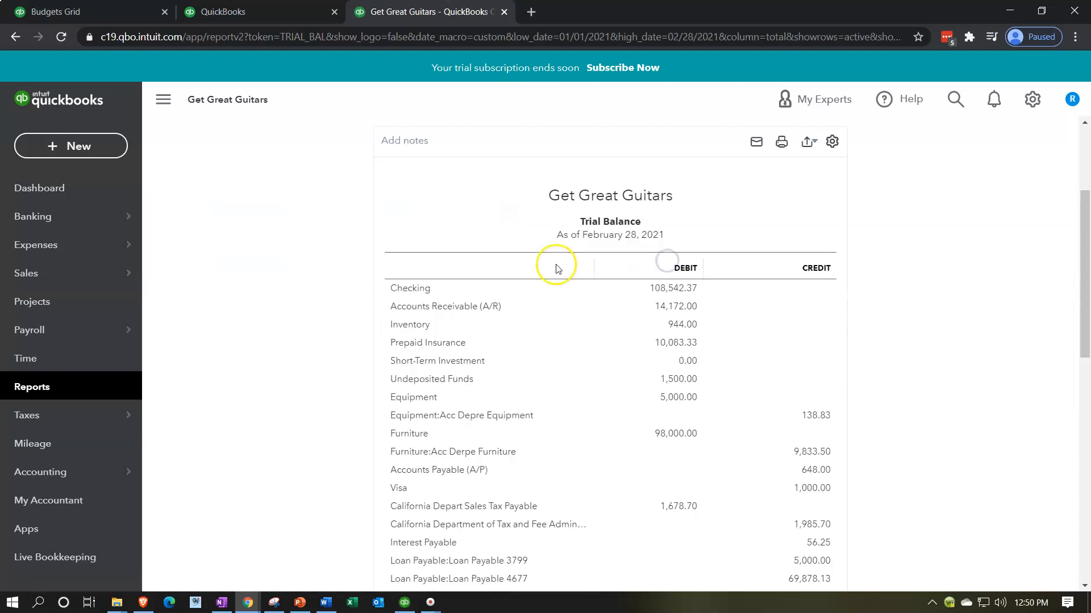
click(164, 101)
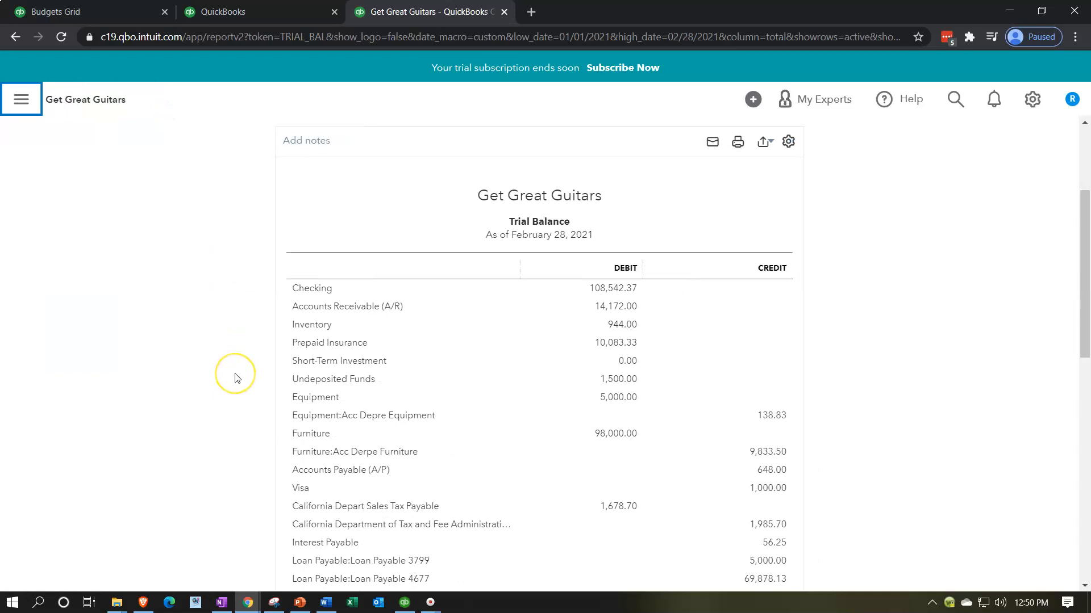
key(ctrl+plus)
key(ctrl+plus)
key(ctrl+plus)
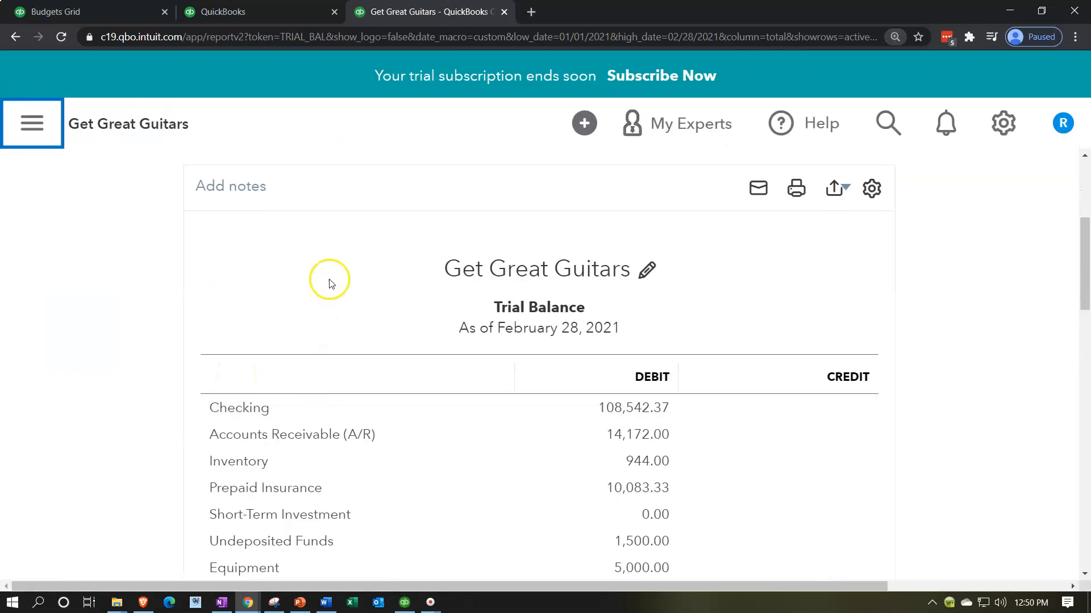
Step: Open the Profit and Loss report from the favorite reports in the second browser tab
click(282, 12)
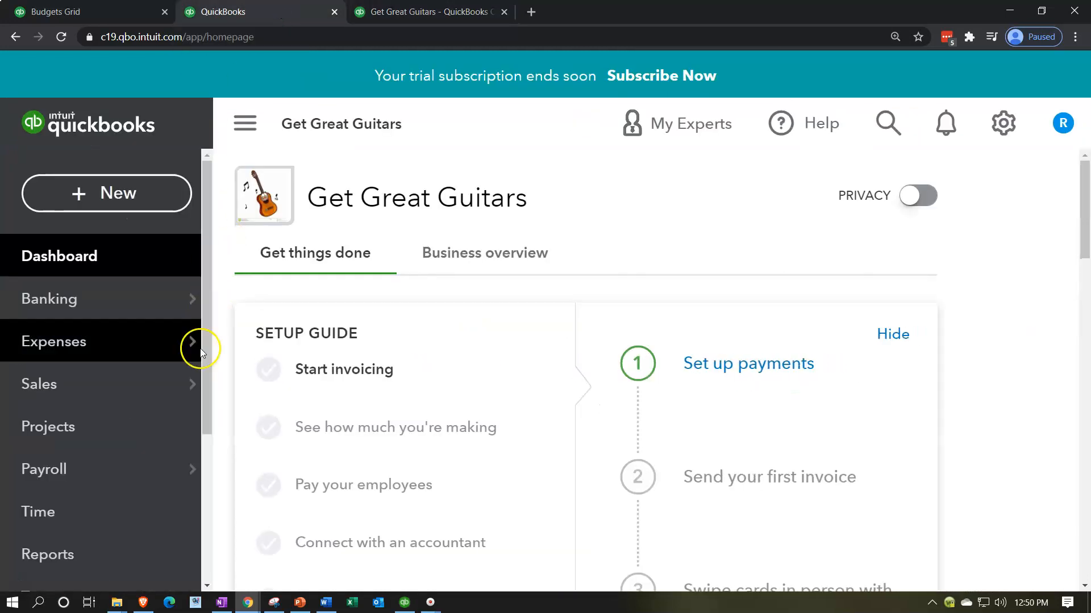
click(97, 555)
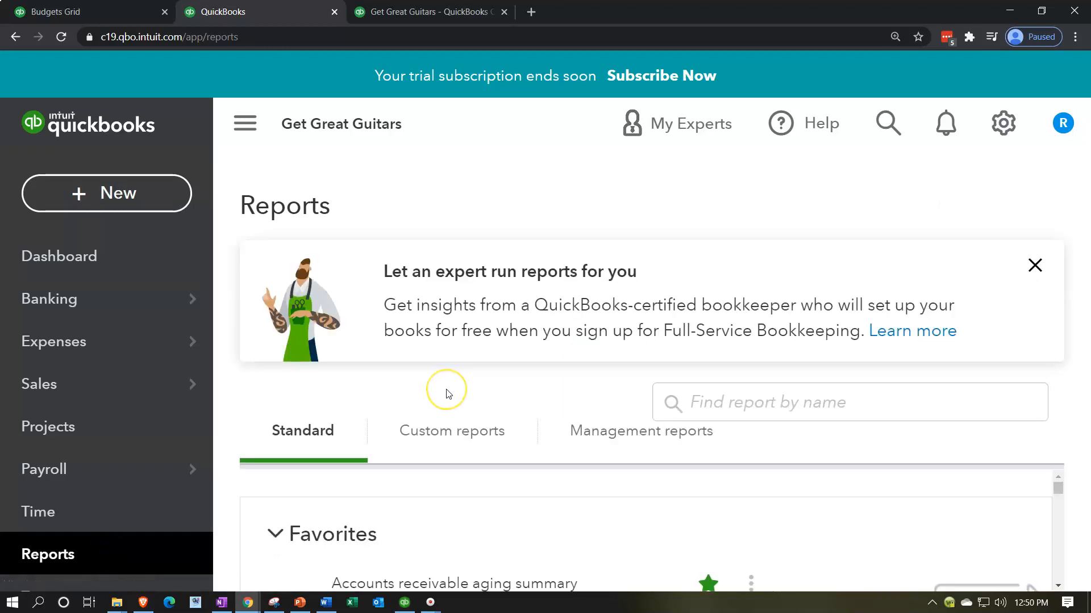
scroll(430, 489, down, 3)
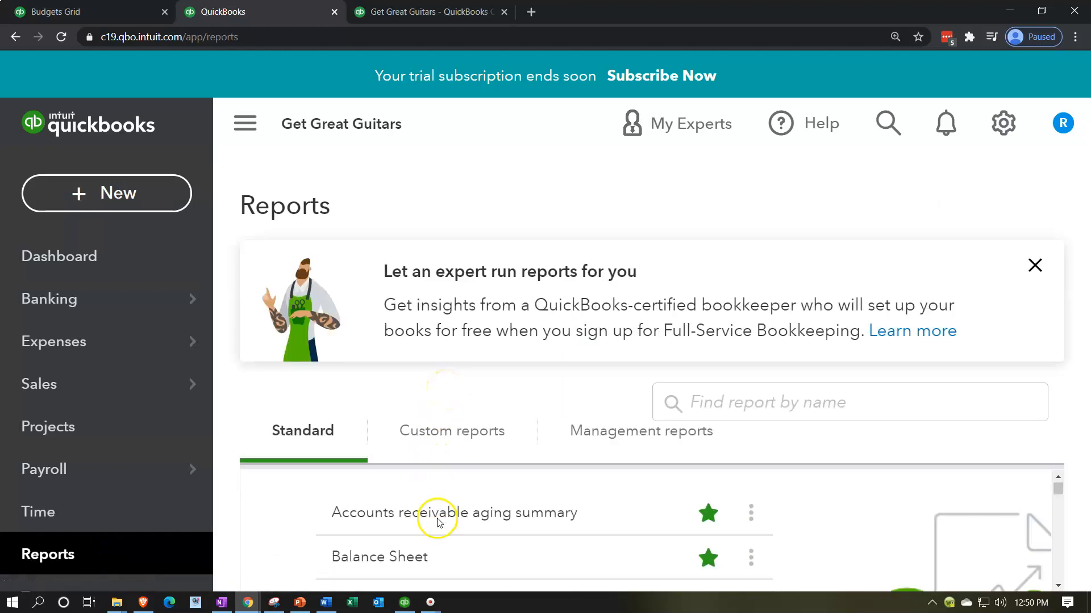
click(384, 533)
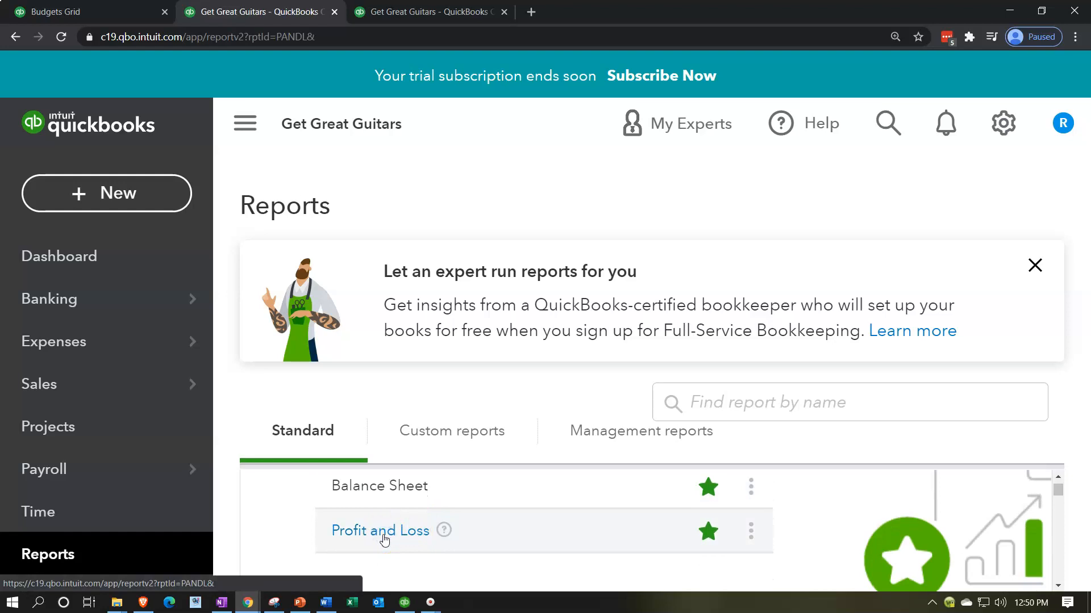
Step: Set the Profit and Loss report's end date to 02/28/2021 and run it
scroll(420, 482, up, 5)
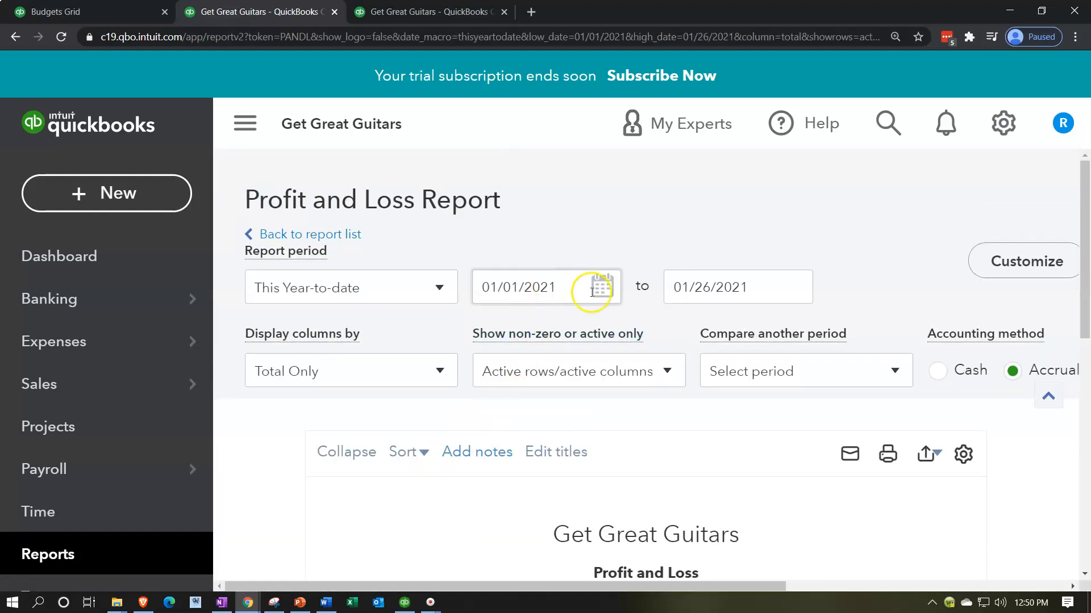
click(764, 288)
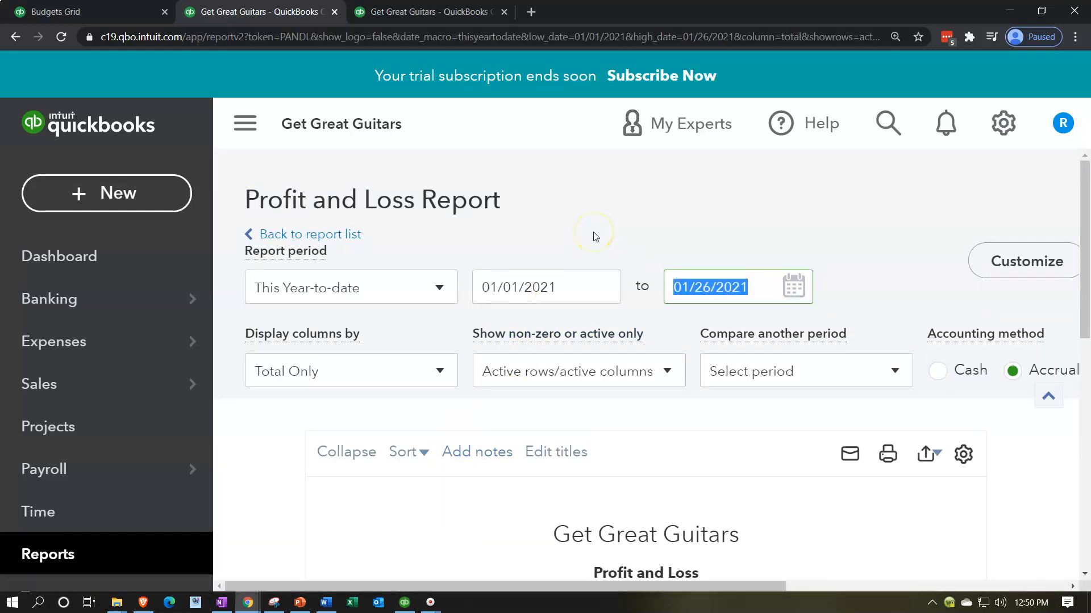
text(02282021)
key(Tab)
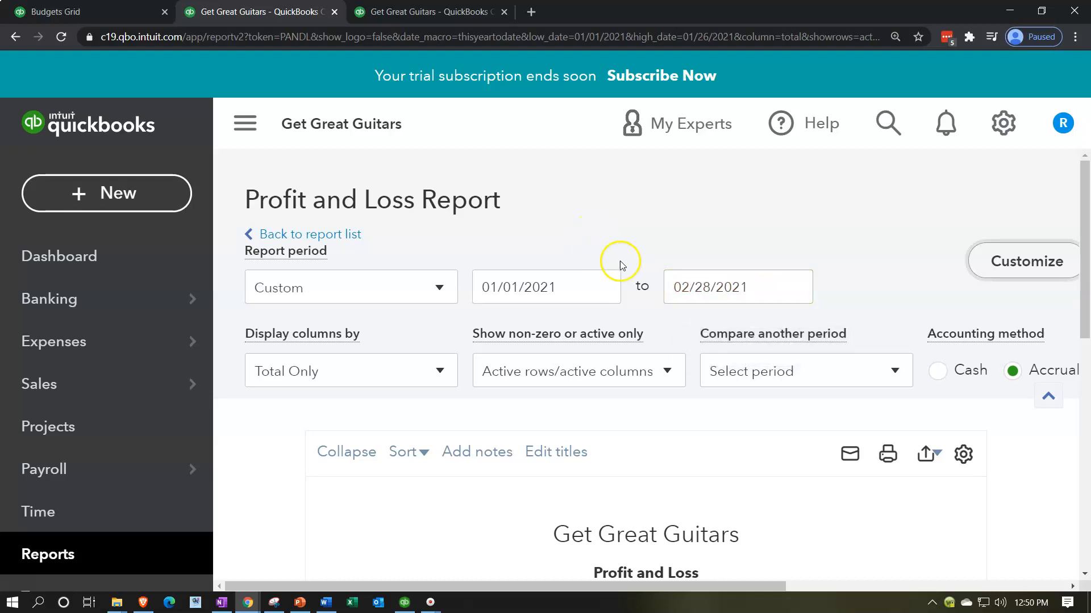
key(ctrl+minus)
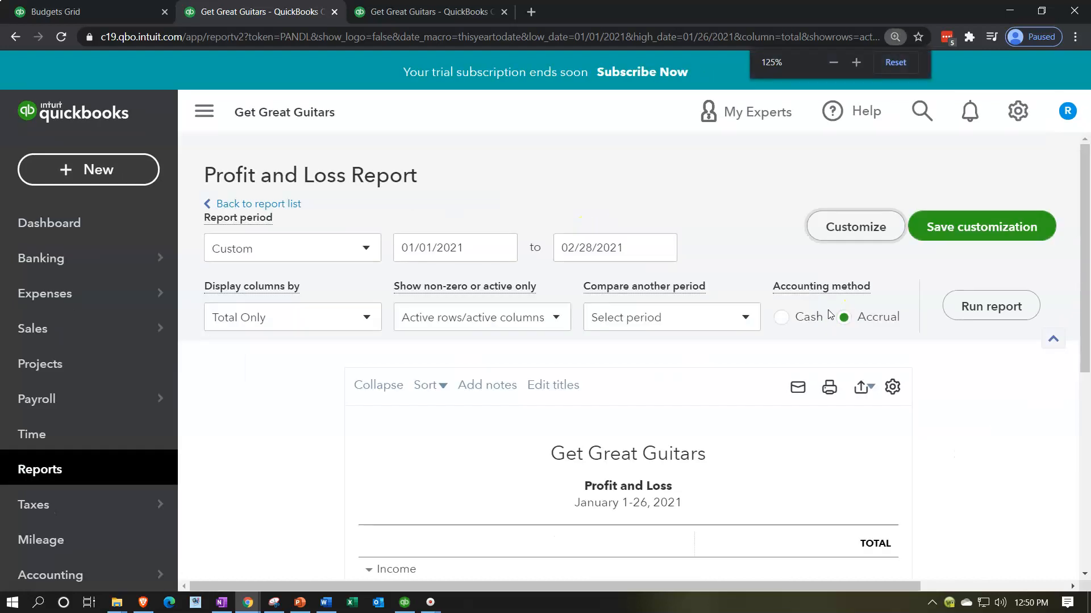
click(970, 307)
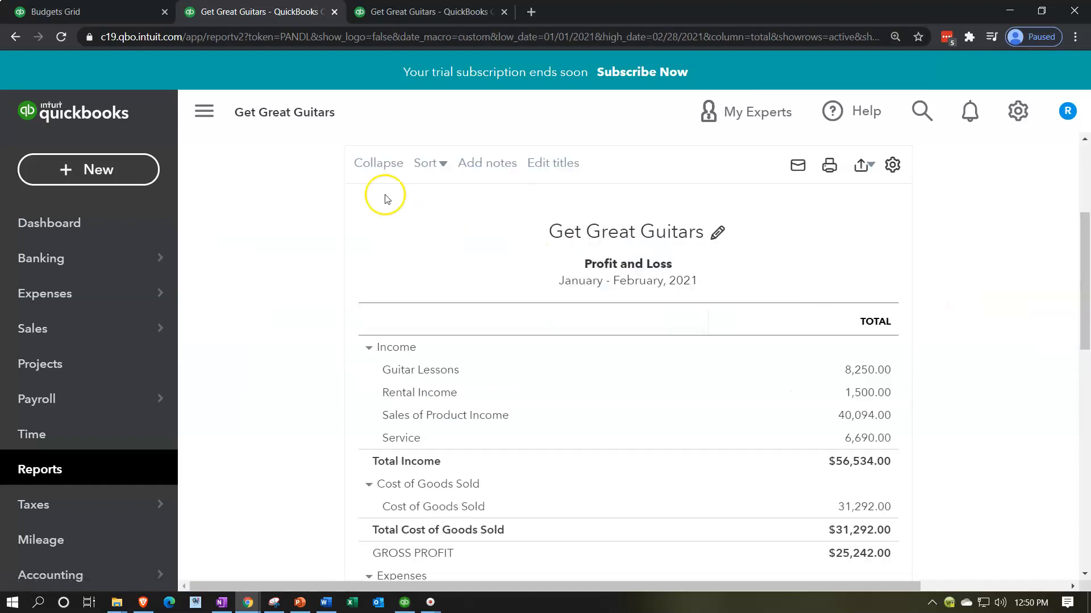
Step: Hide the navigation pane and review the Profit and Loss report's income, cost of goods sold and expense lines
click(220, 123)
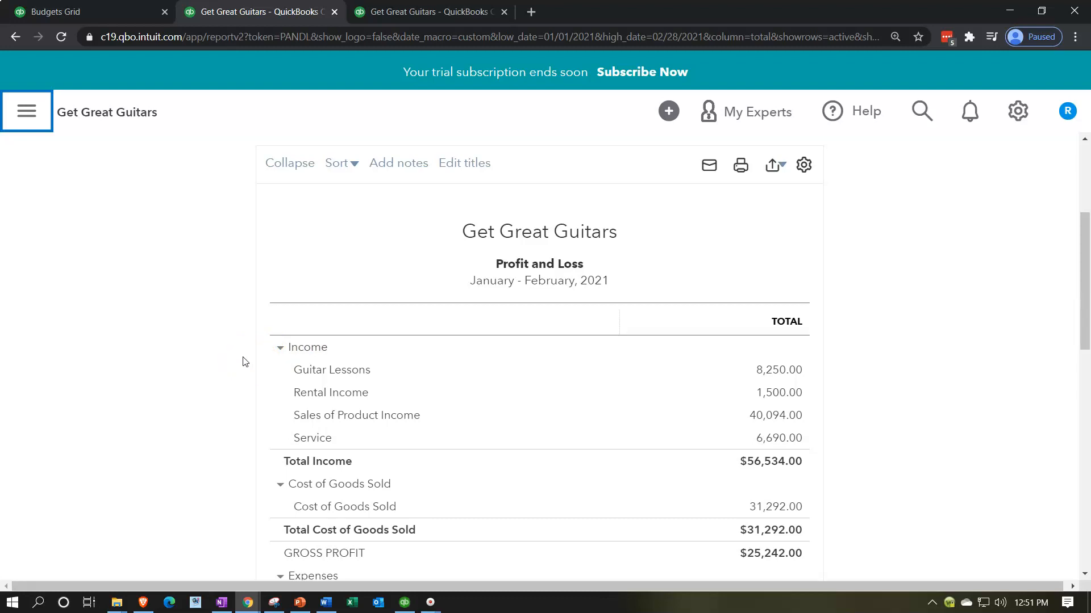
scroll(244, 362, down, 2)
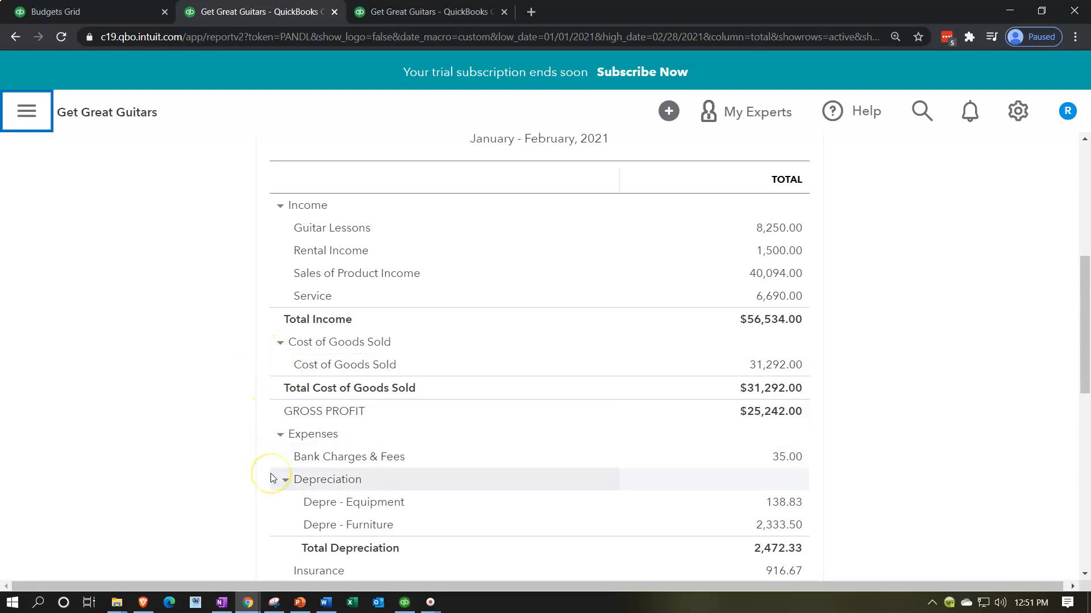
scroll(271, 478, down, 2)
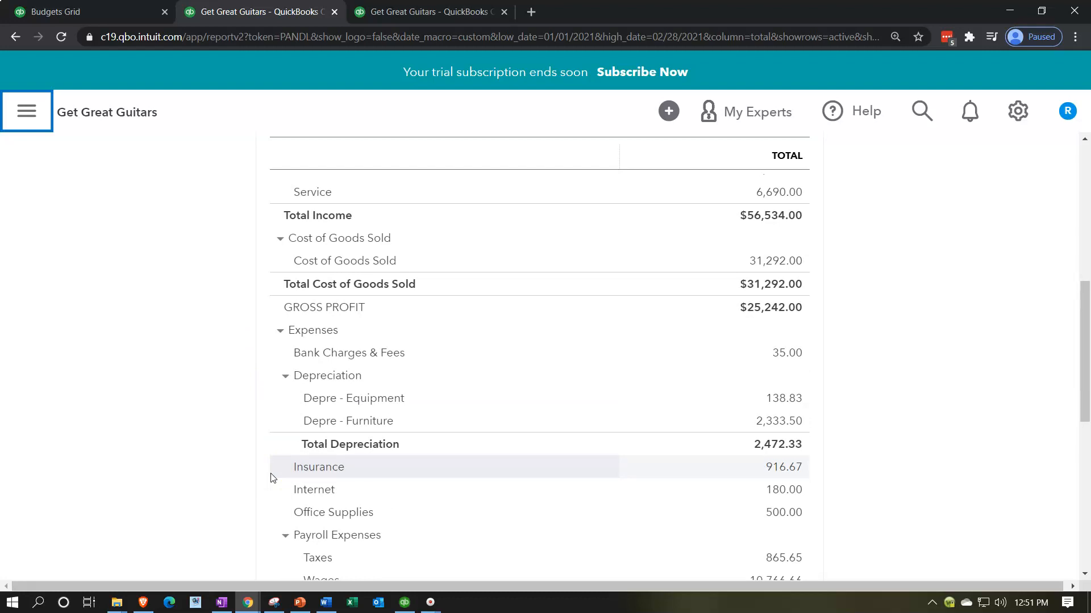
Step: Export the February 28, 2021 Trial Balance report to Excel and open the downloaded workbook
click(439, 17)
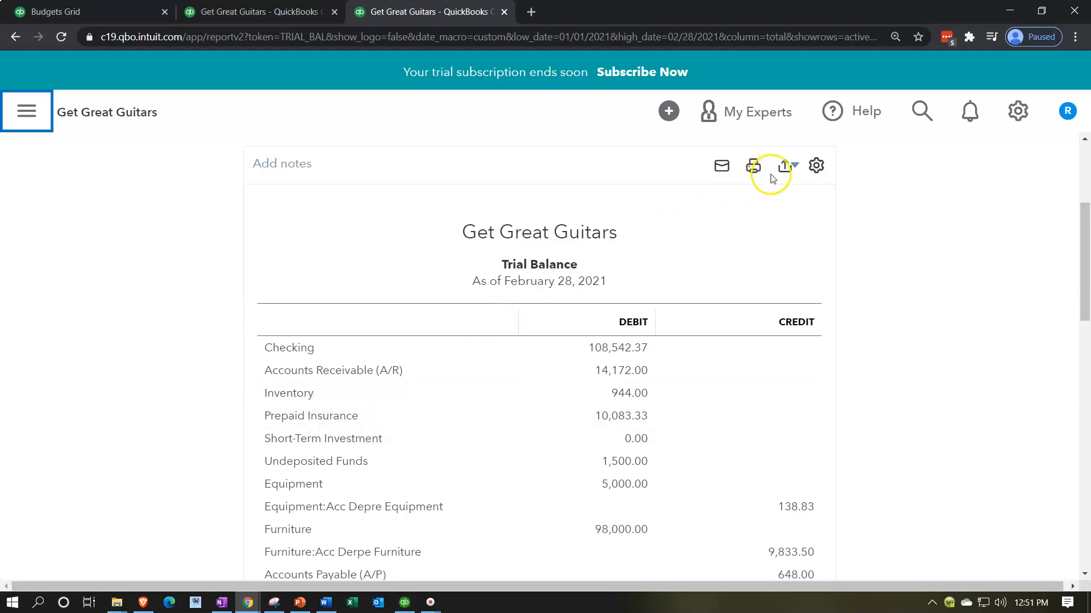
click(793, 167)
click(732, 193)
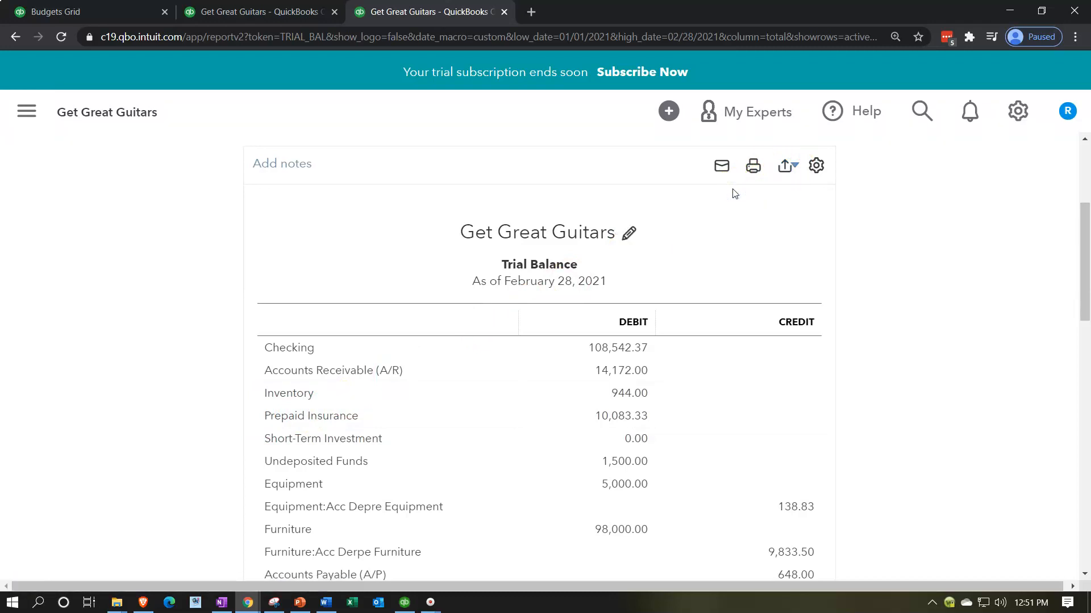
click(110, 578)
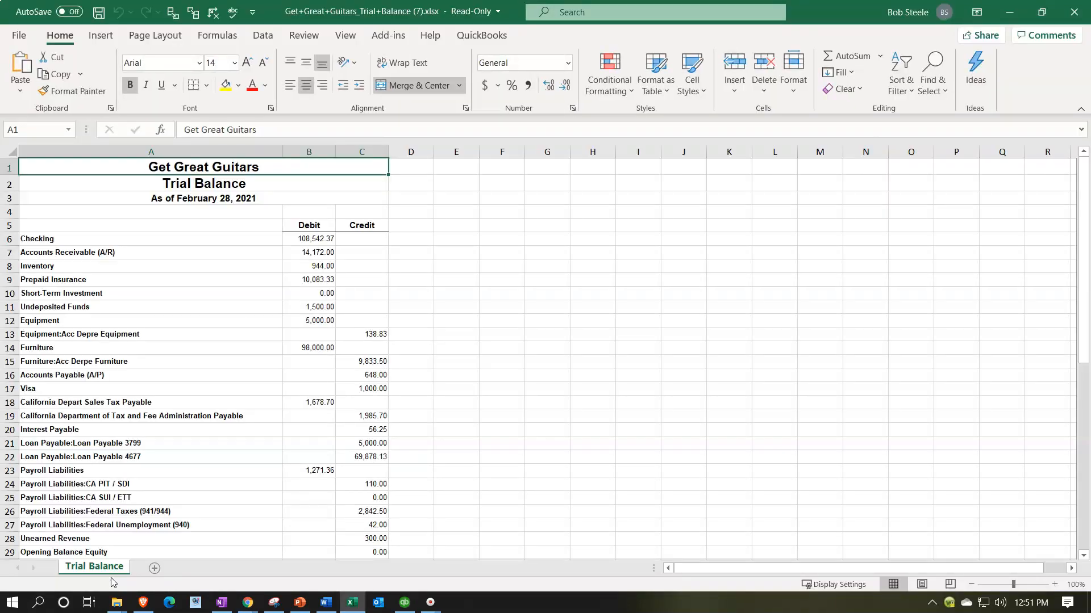
Step: Save the exported Trial Balance workbook as Budget.xlsx in the Part Two New Company File folder
click(233, 362)
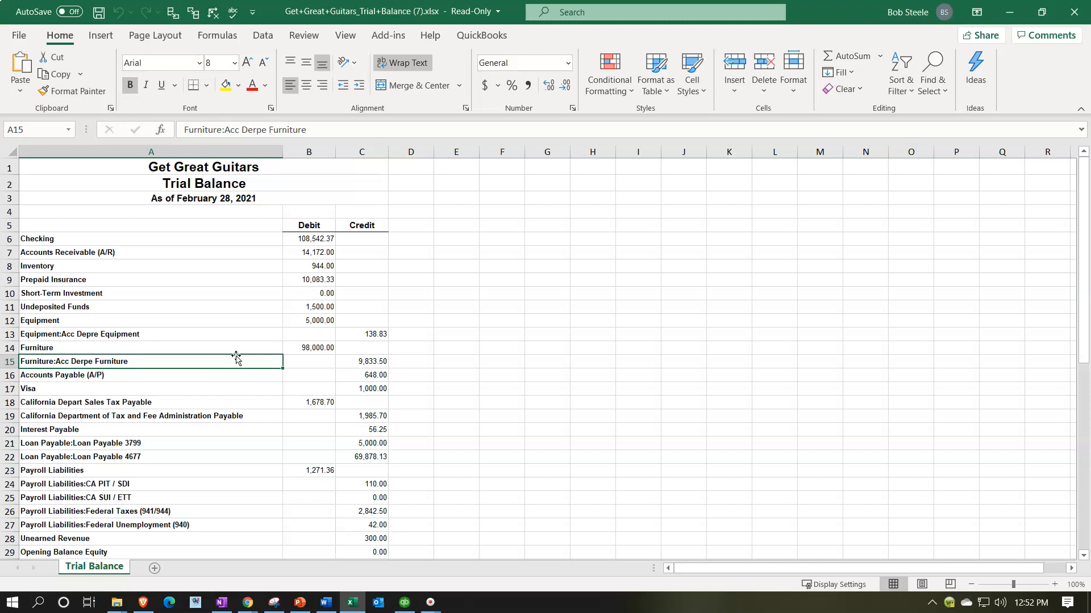
scroll(236, 358, up, 3)
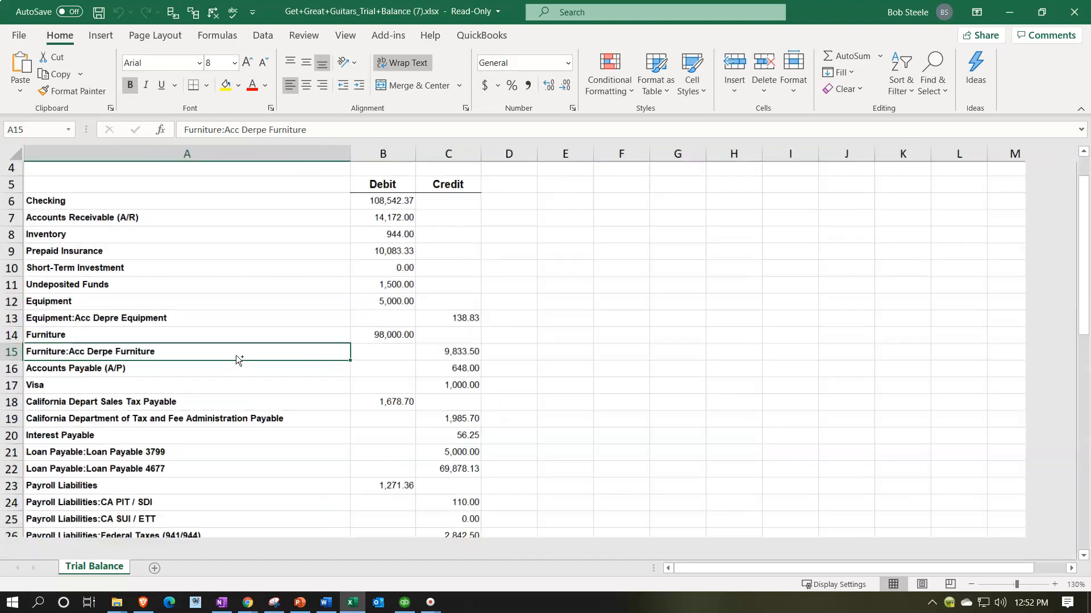
click(19, 36)
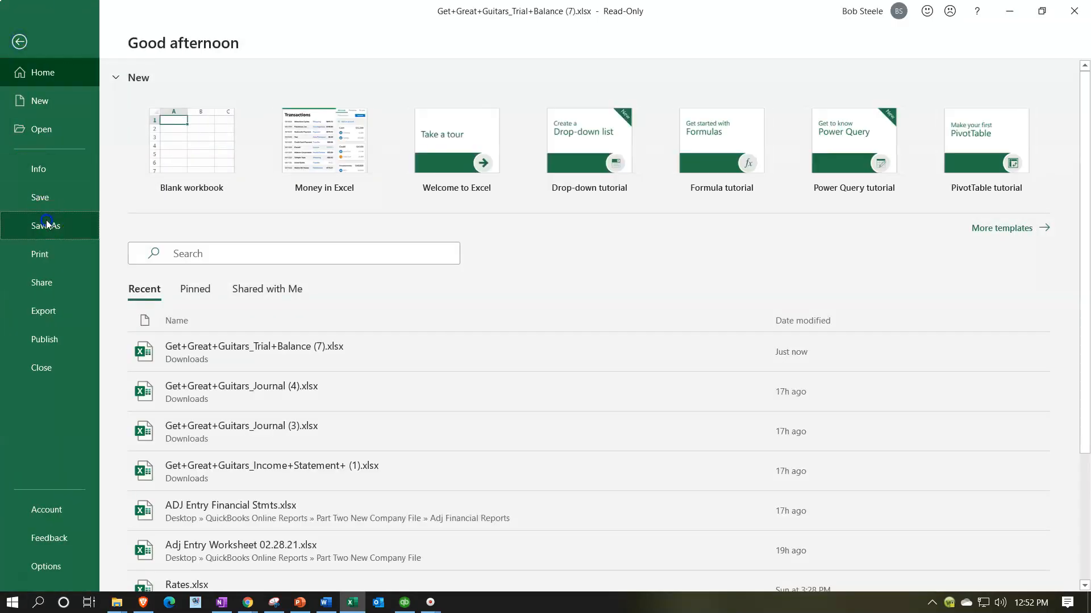
click(47, 222)
click(185, 275)
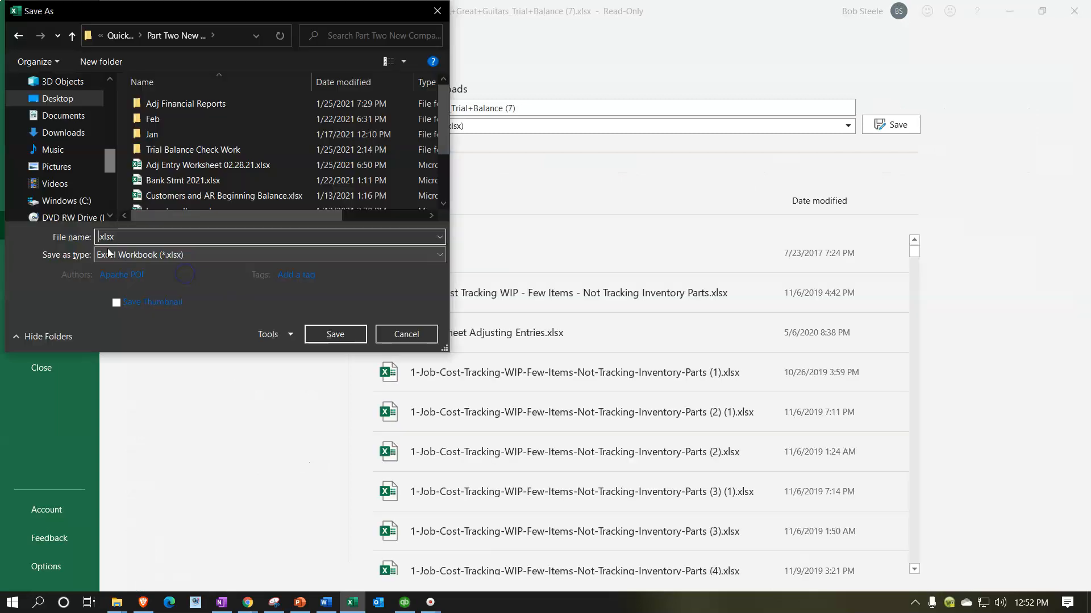
text(Budget)
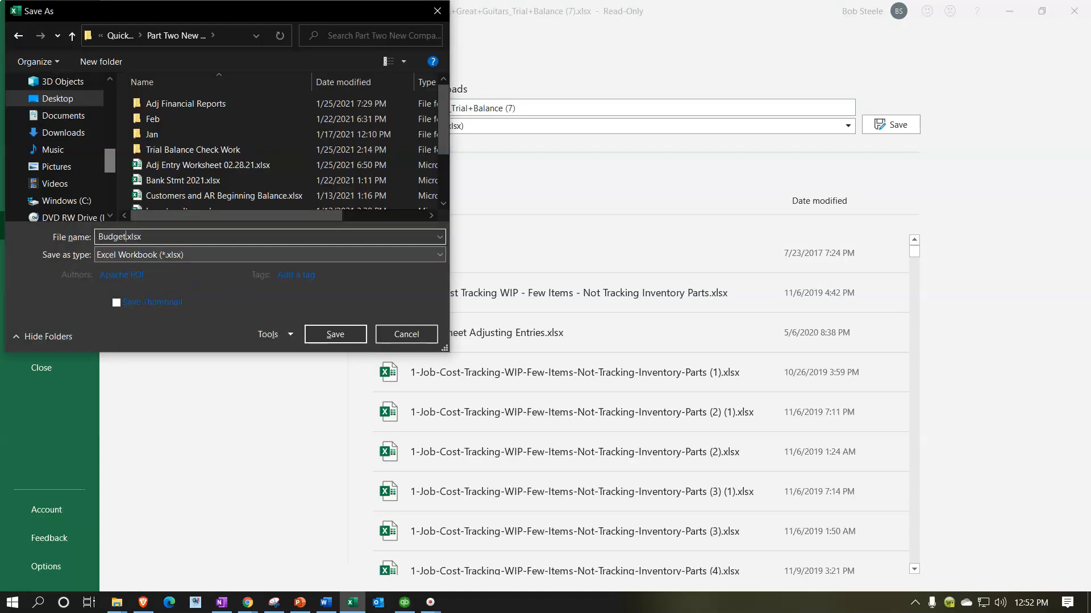
click(339, 337)
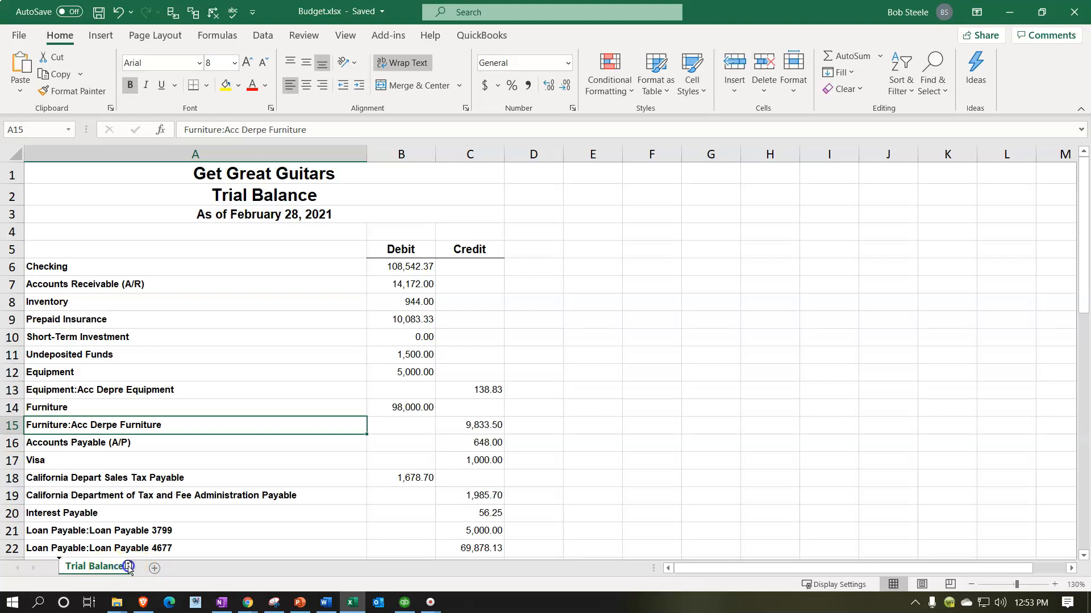
Step: Duplicate the Trial Balance worksheet and delete header rows 1 to 5 from the copy
drag(137, 568, 137, 569)
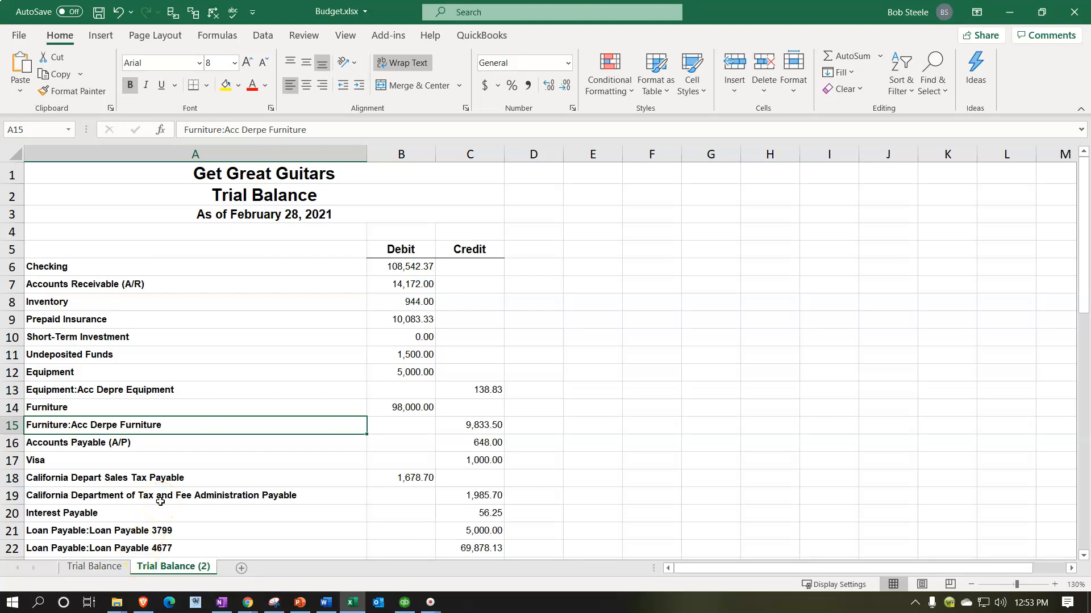
scroll(159, 351, up, 1)
click(166, 357)
scroll(188, 356, up, 1)
drag(22, 179, 29, 253)
right_click(295, 255)
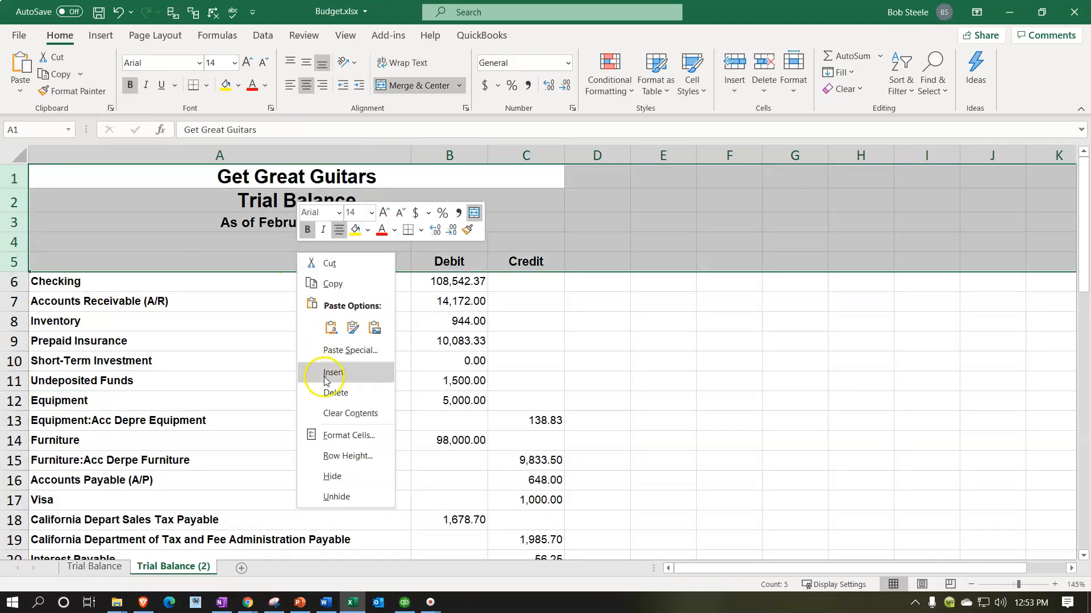
click(332, 393)
click(259, 378)
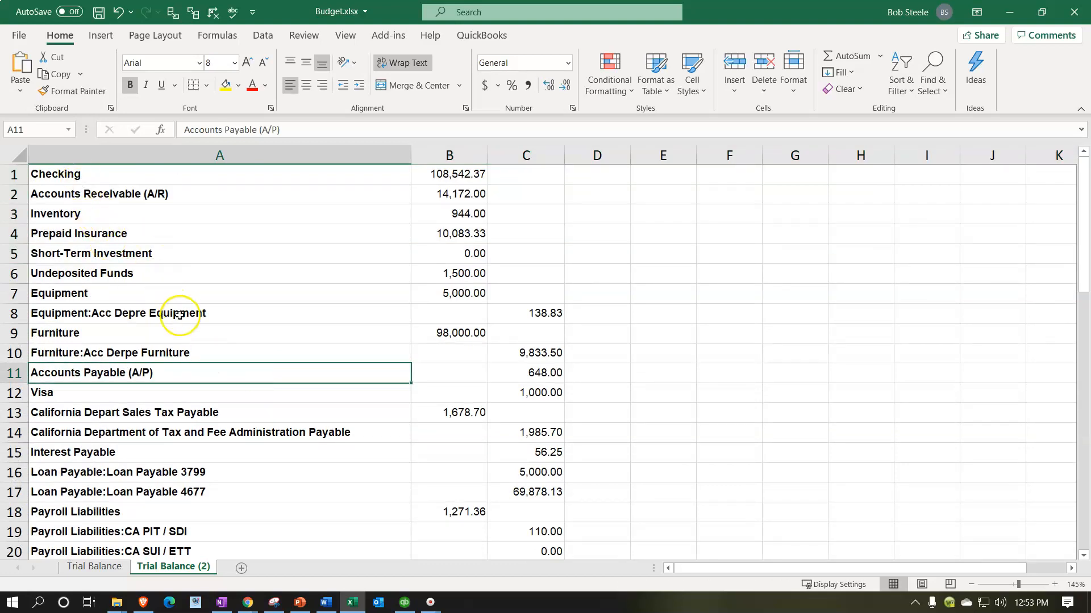
Step: Delete the balance sheet account rows 1 to 27, from Checking through Owner's Pay & Personal Expenses
scroll(179, 315, down, 2)
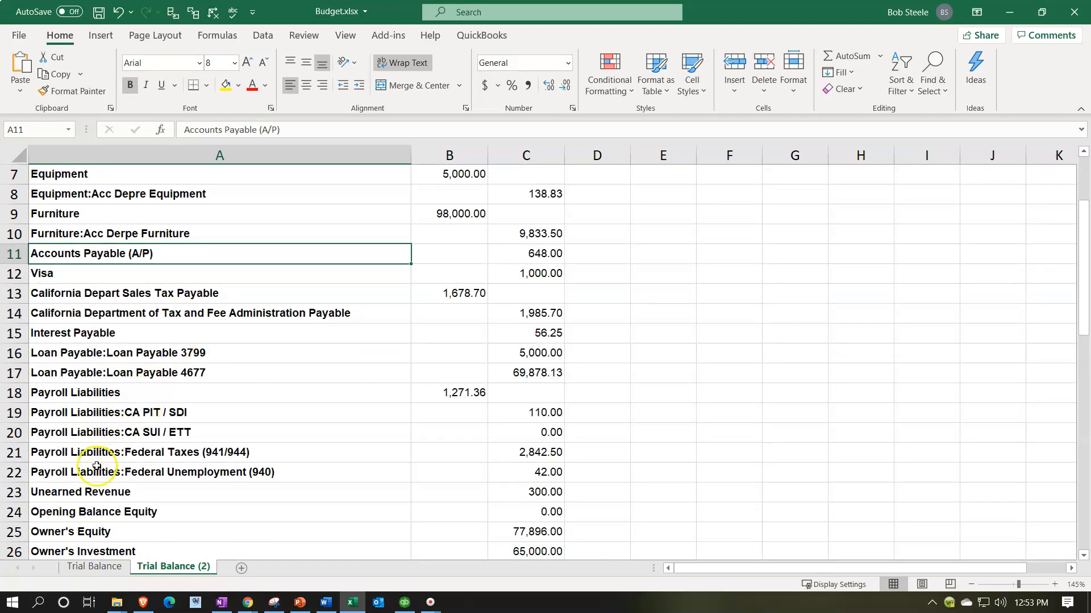
drag(19, 476, 22, 477)
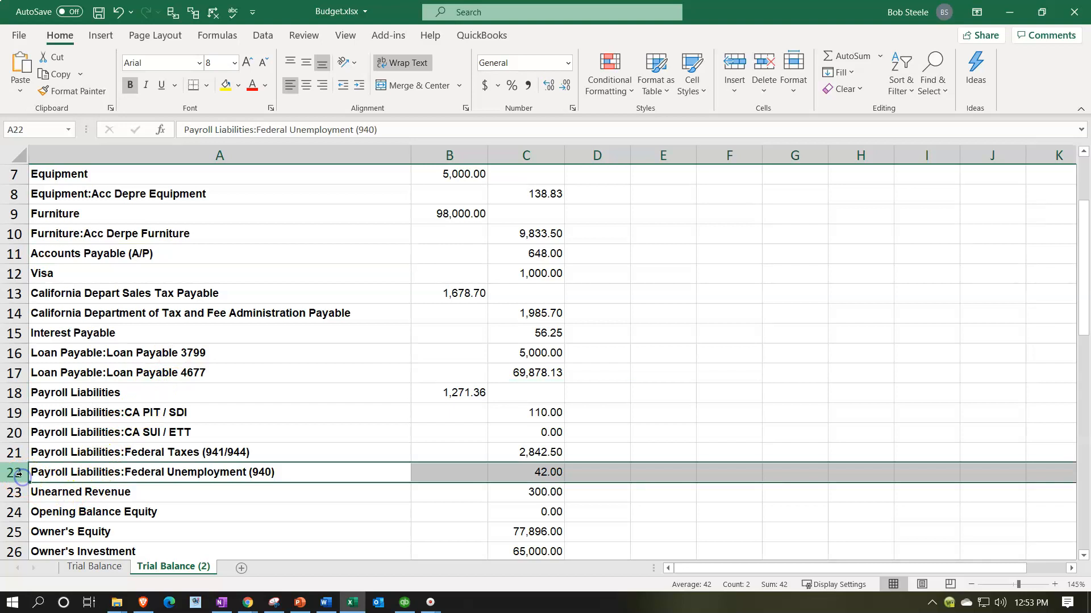
scroll(44, 392, up, 1)
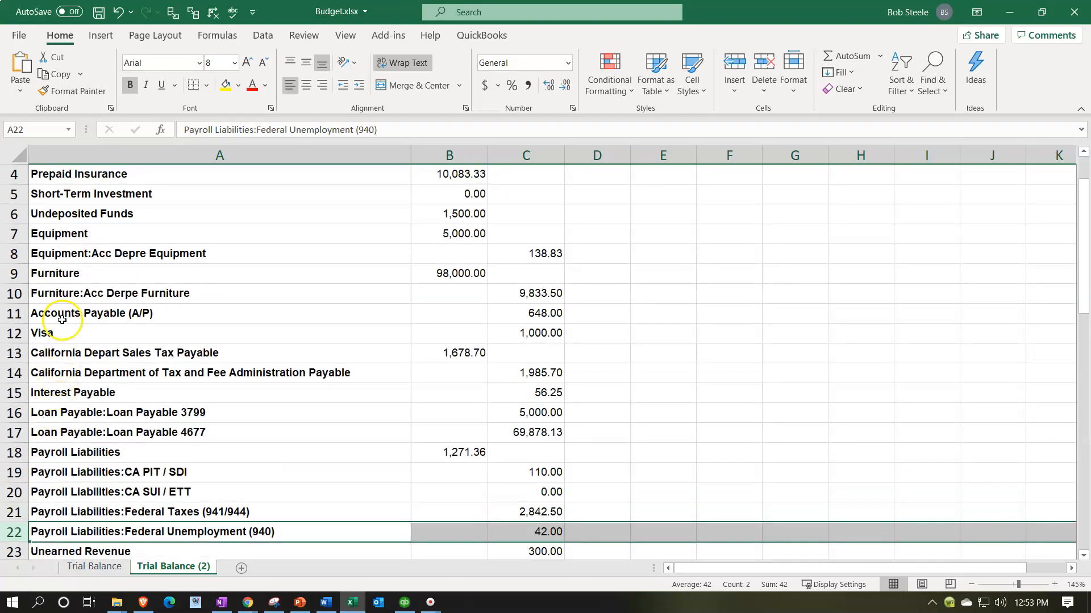
scroll(66, 355, down, 2)
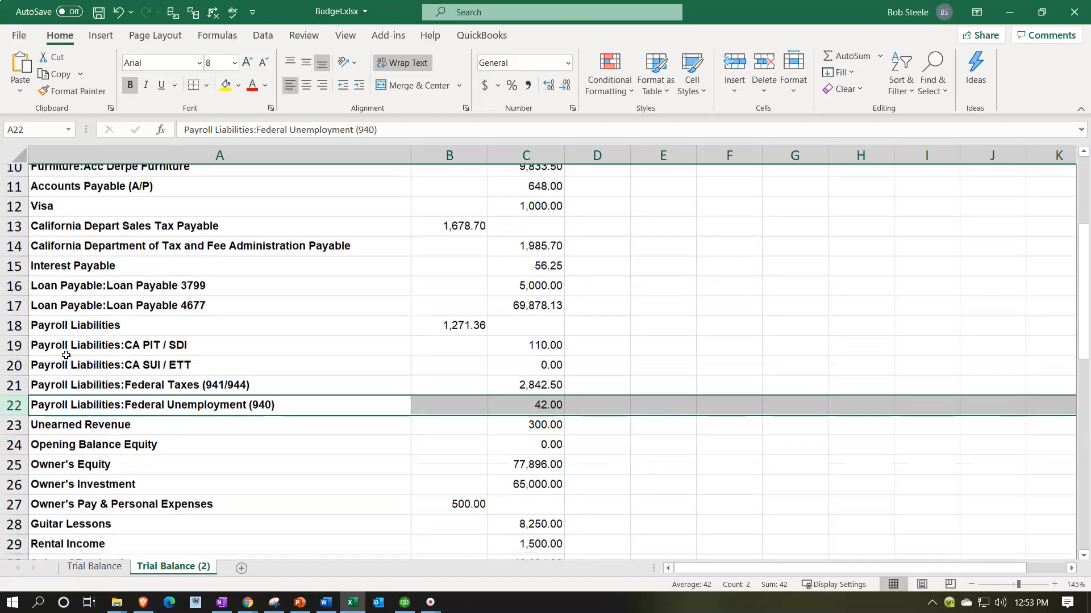
scroll(66, 355, down, 1)
click(65, 393)
click(65, 468)
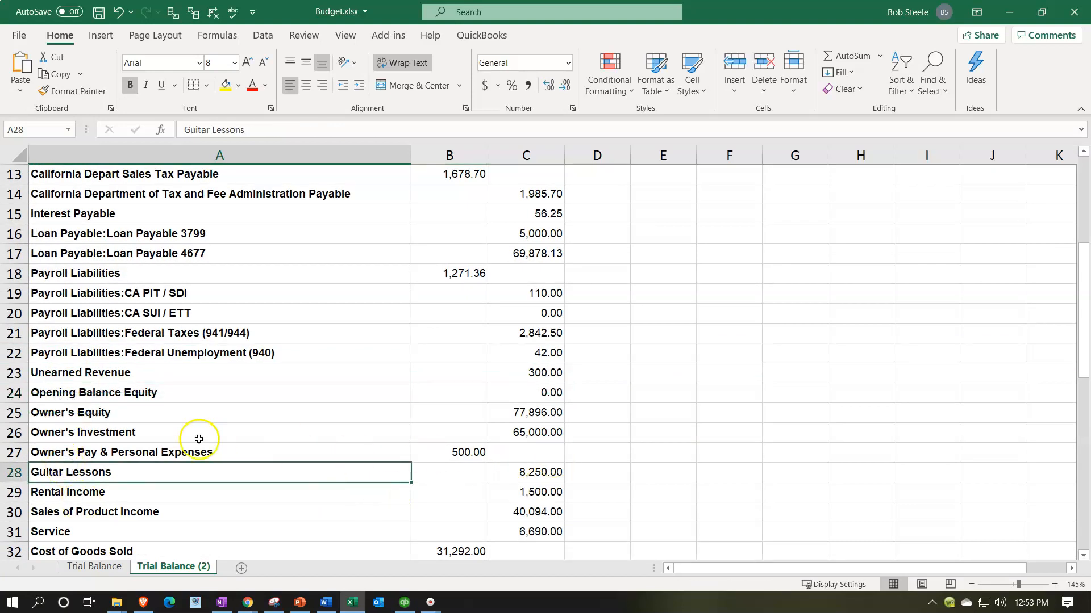
click(20, 456)
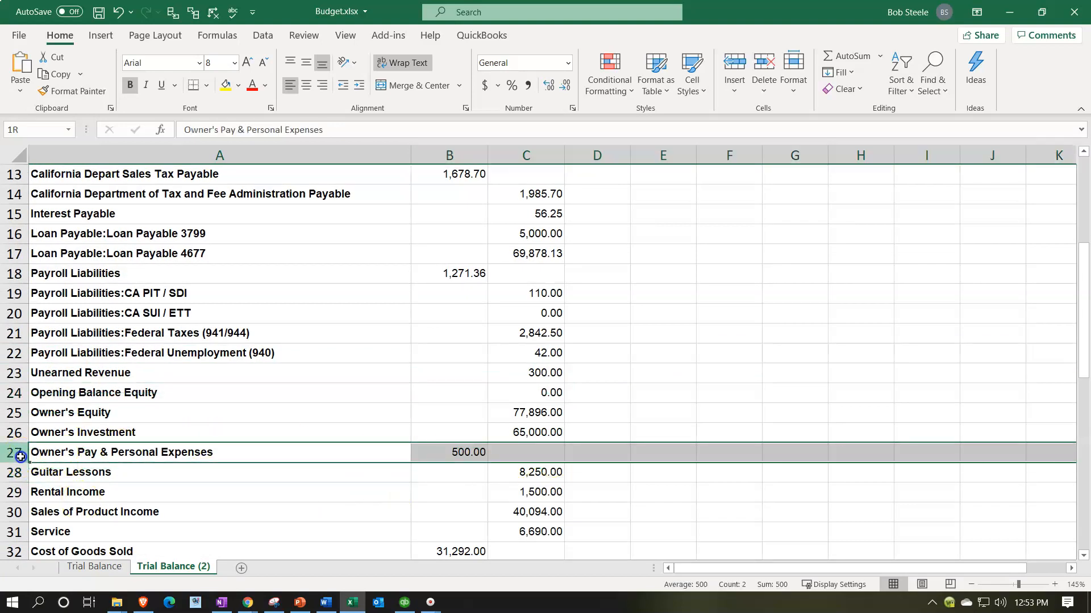
drag(20, 456, 22, 123)
right_click(135, 211)
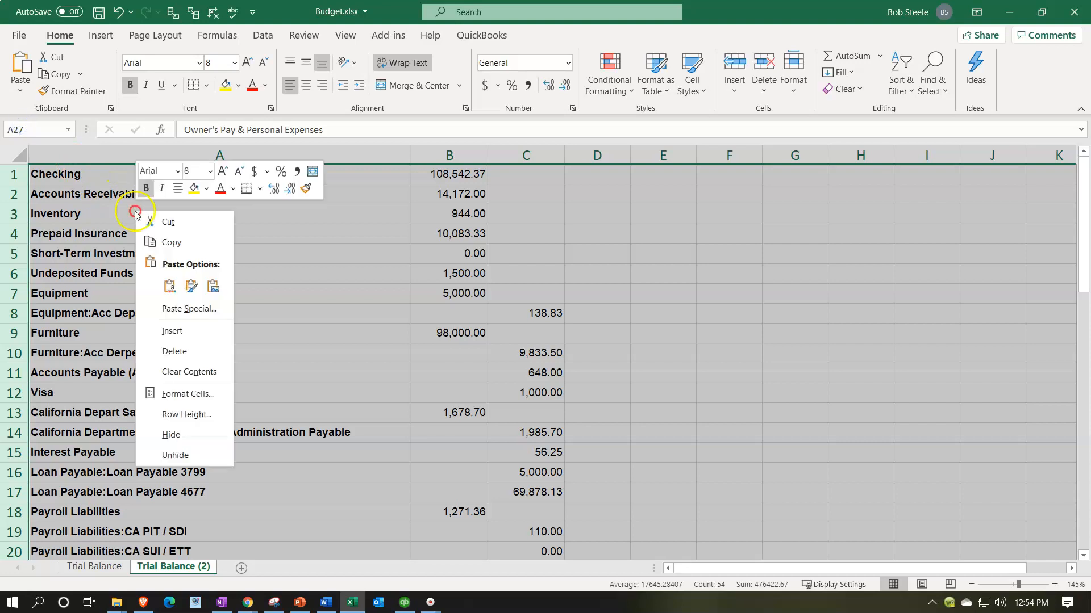
click(185, 349)
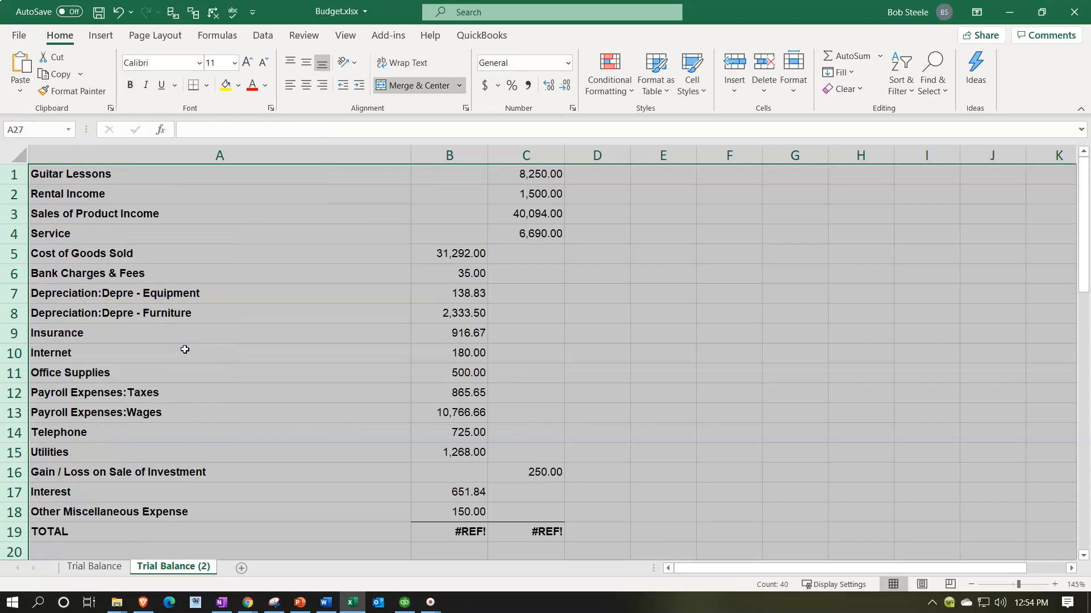
Step: Delete the TOTAL row and the rows below the account list that hold the report's date footer
scroll(185, 349, down, 1)
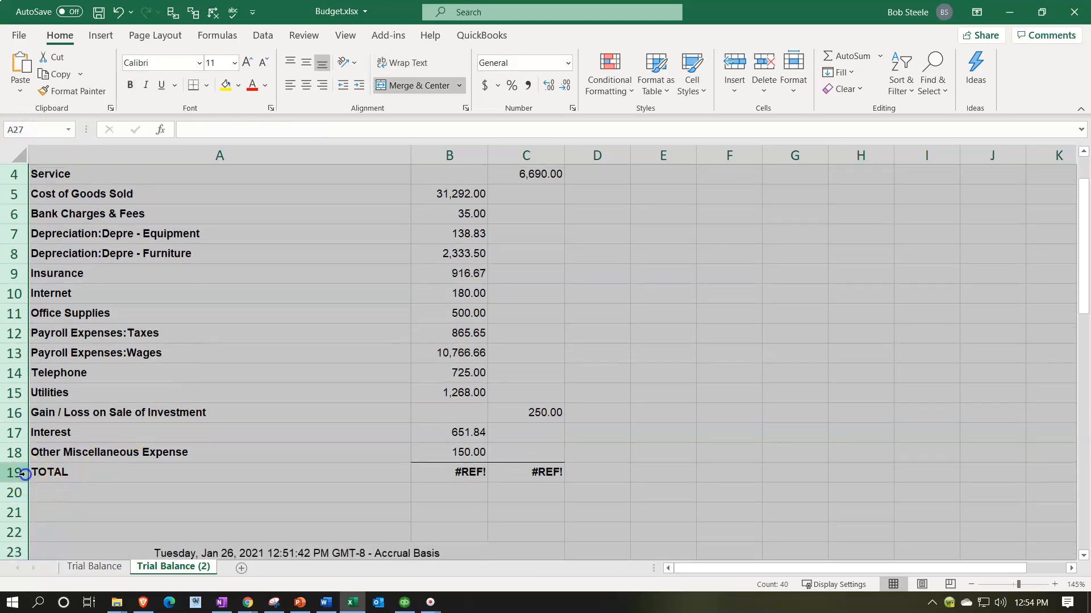
click(23, 473)
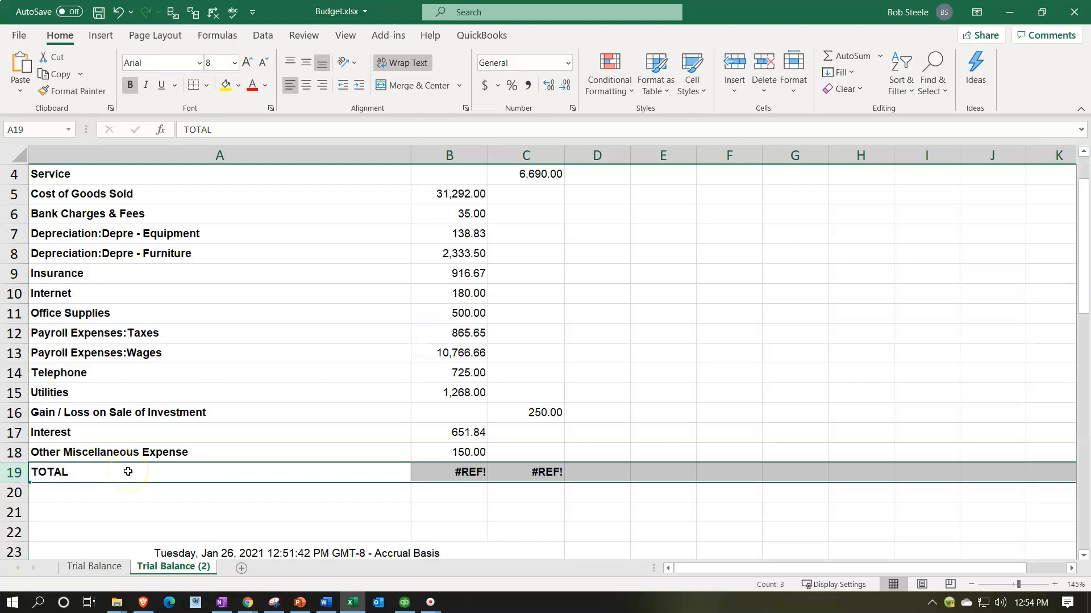
right_click(175, 471)
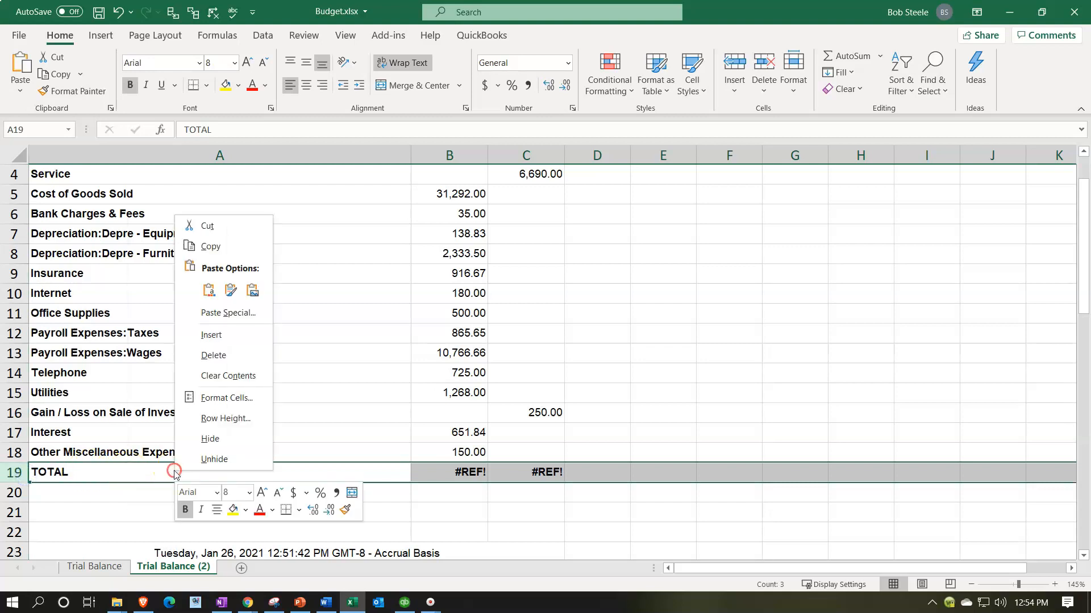
click(209, 356)
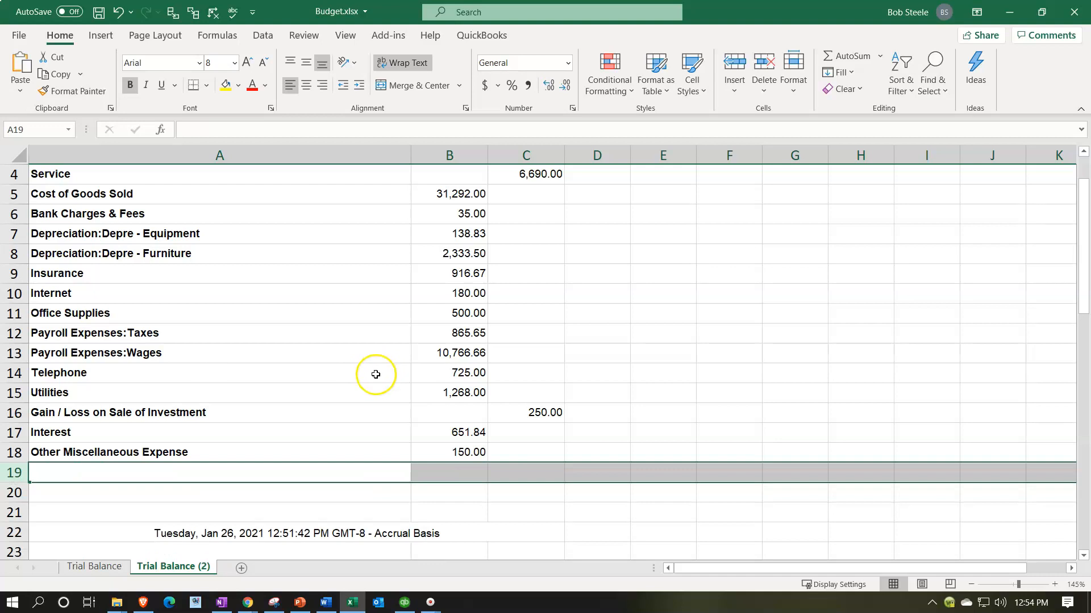
drag(14, 513, 39, 558)
right_click(85, 523)
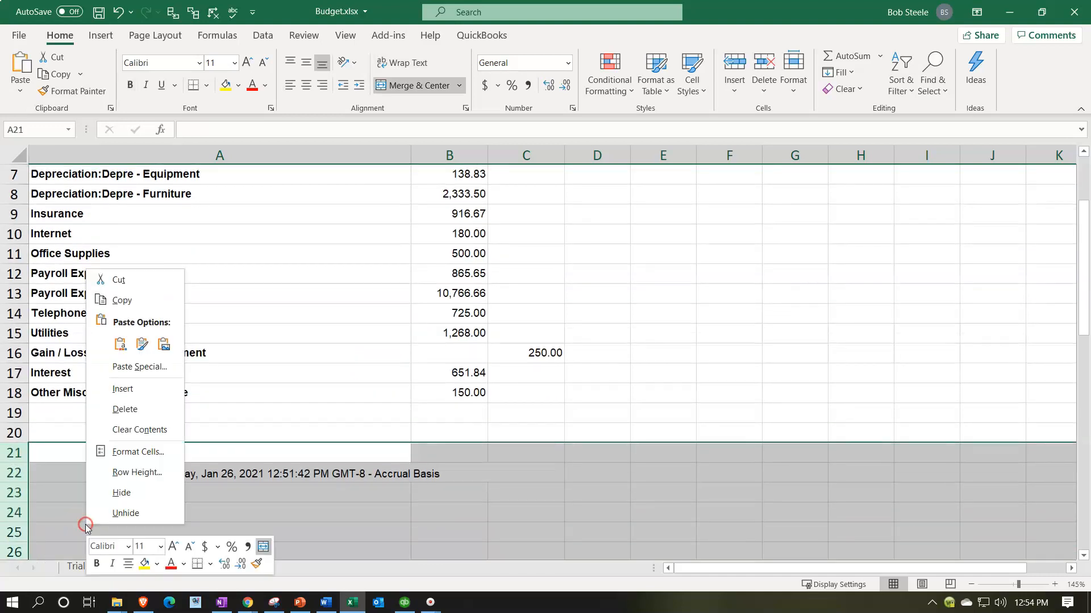
click(119, 417)
scroll(513, 385, up, 2)
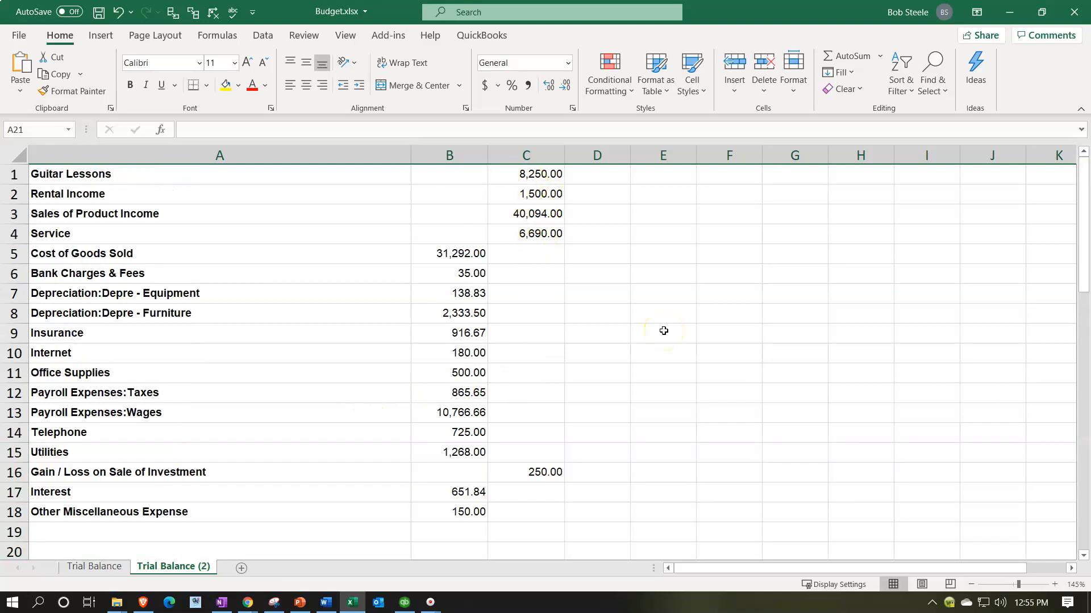
Step: Copy the debit amounts in column B and paste them at F1 using Paste Special with the Subtract operation
drag(448, 252, 467, 522)
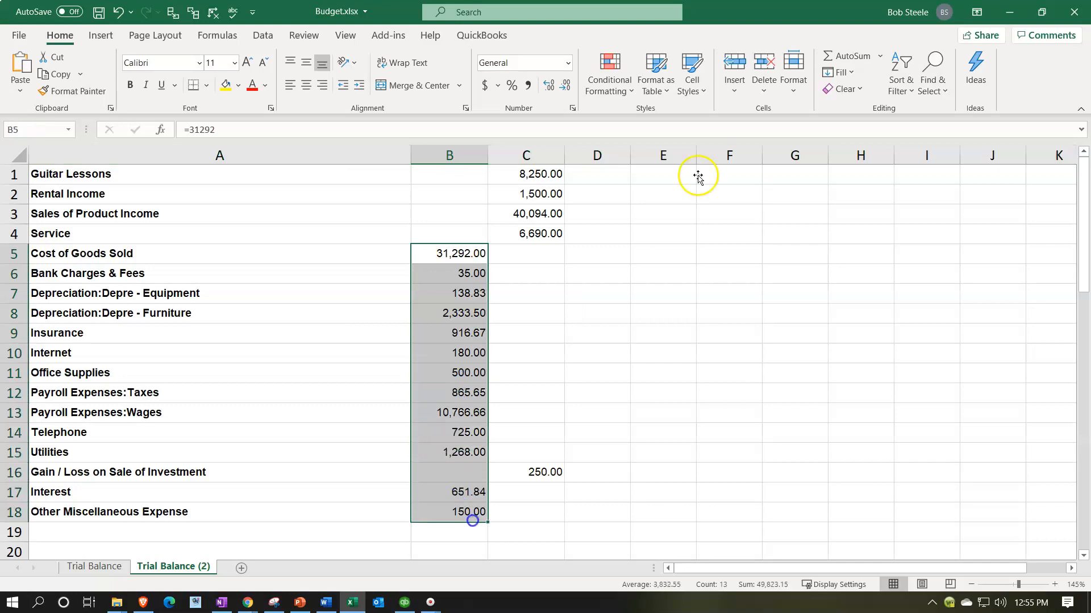
click(554, 160)
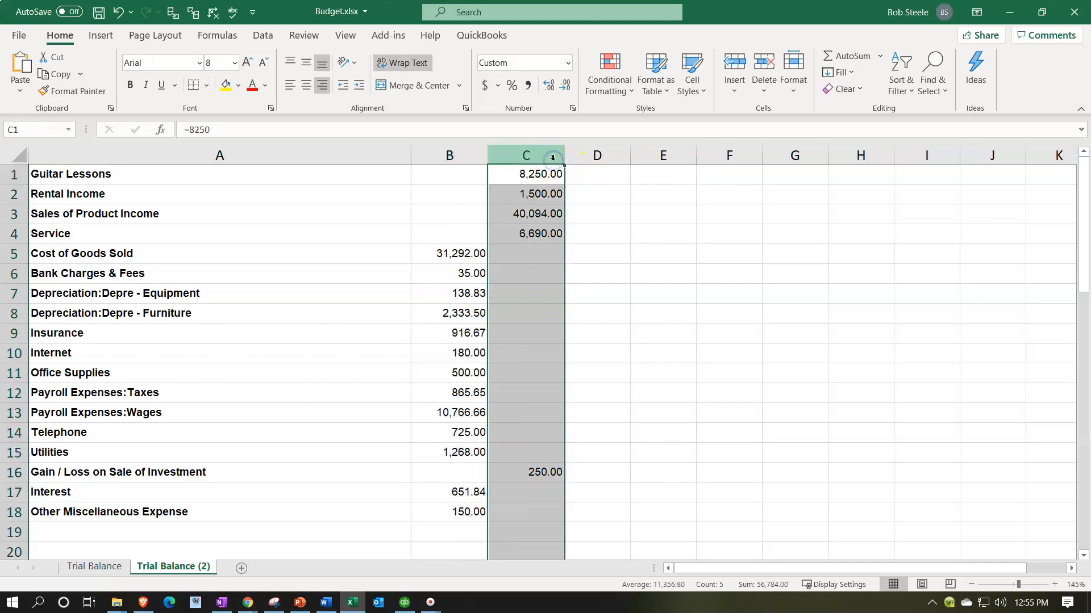
click(461, 160)
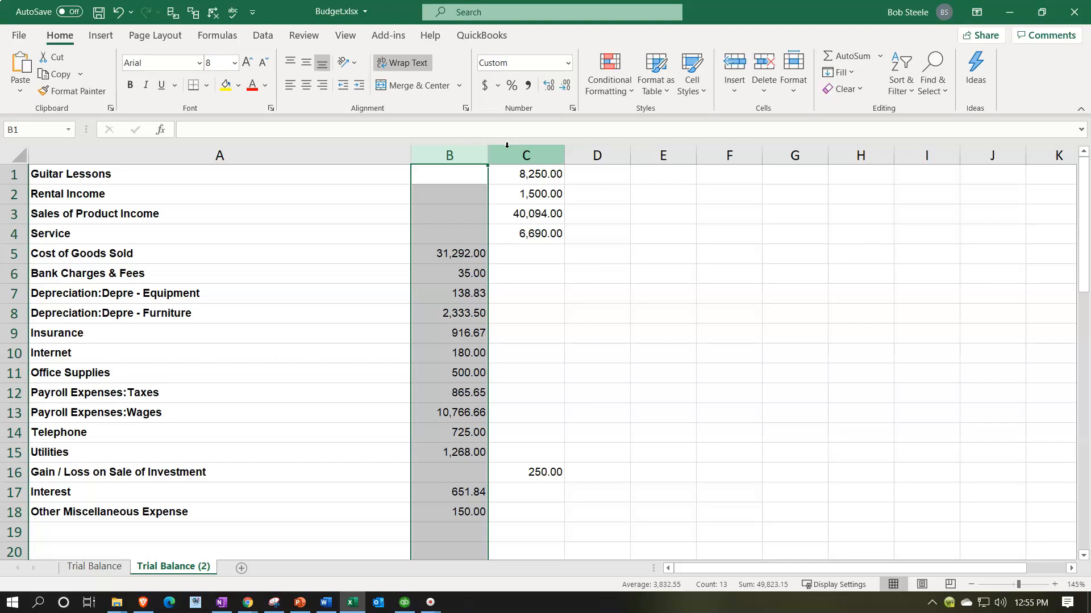
right_click(449, 214)
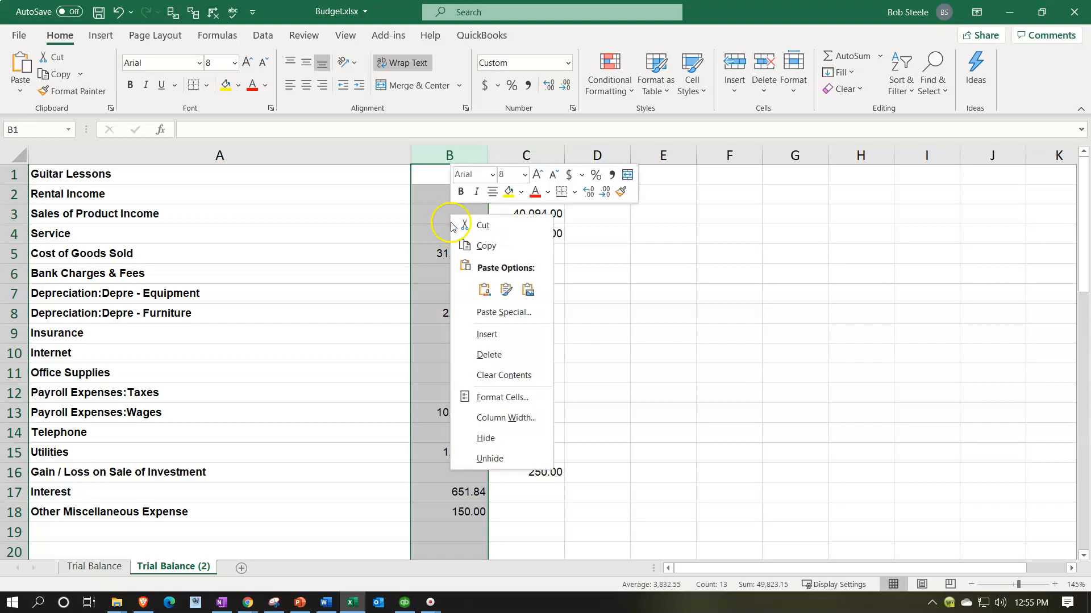
click(486, 247)
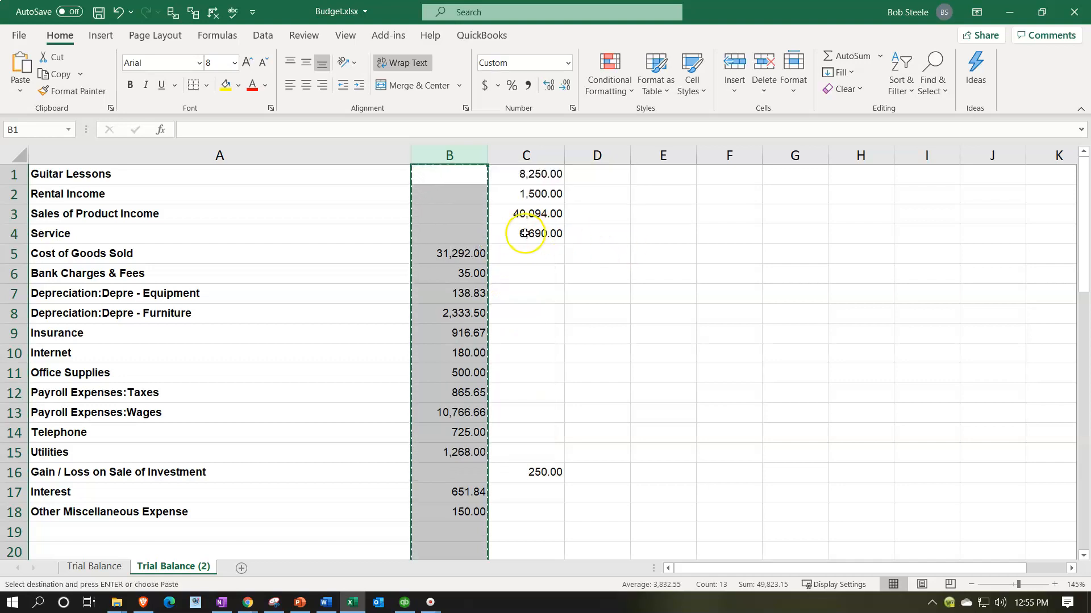
click(731, 178)
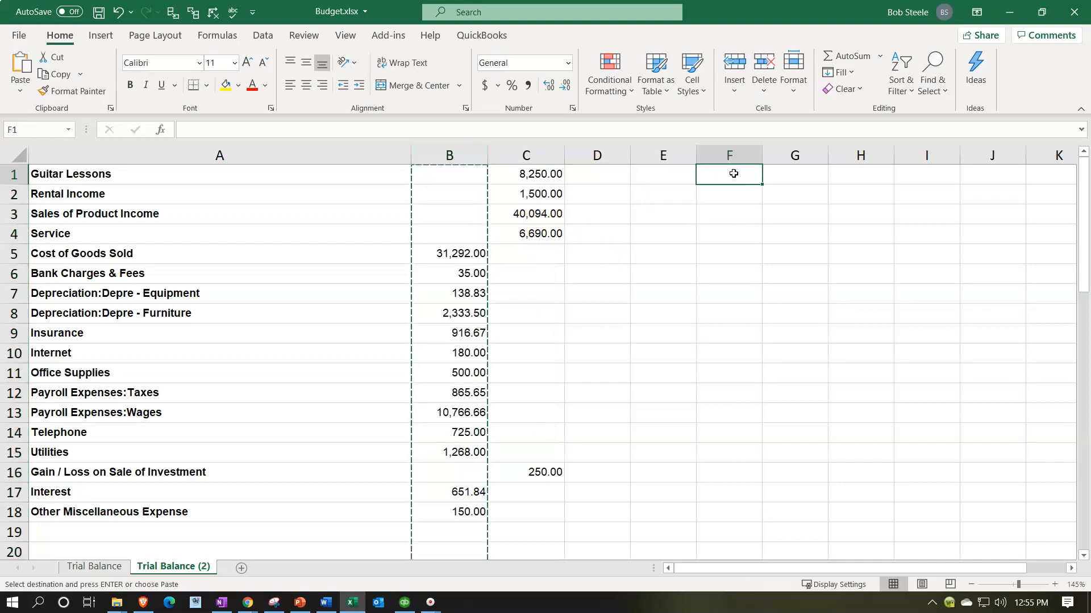
right_click(733, 174)
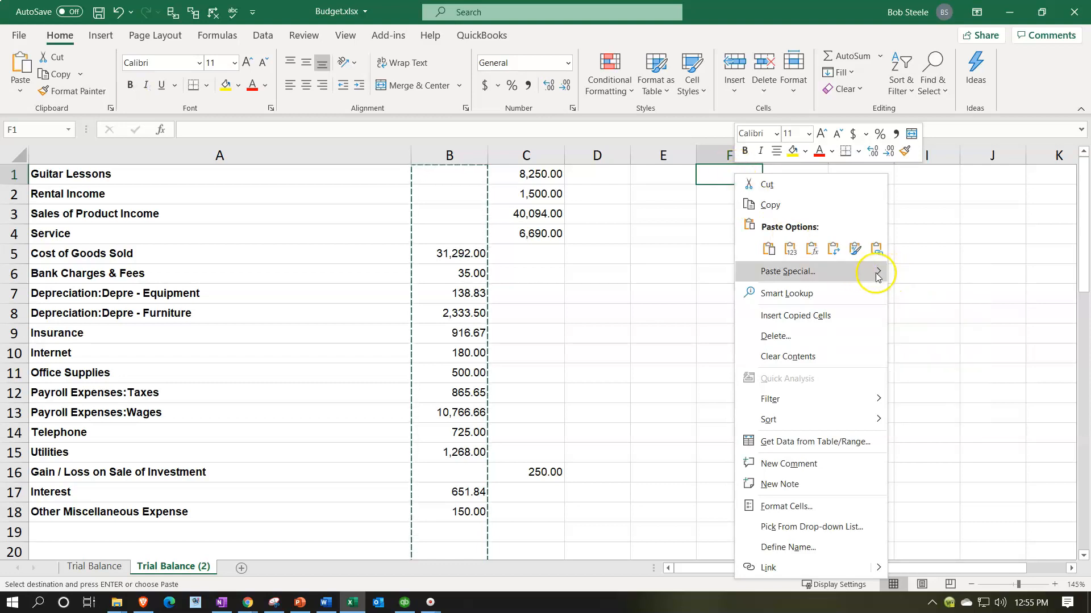
mouse_move(877, 274)
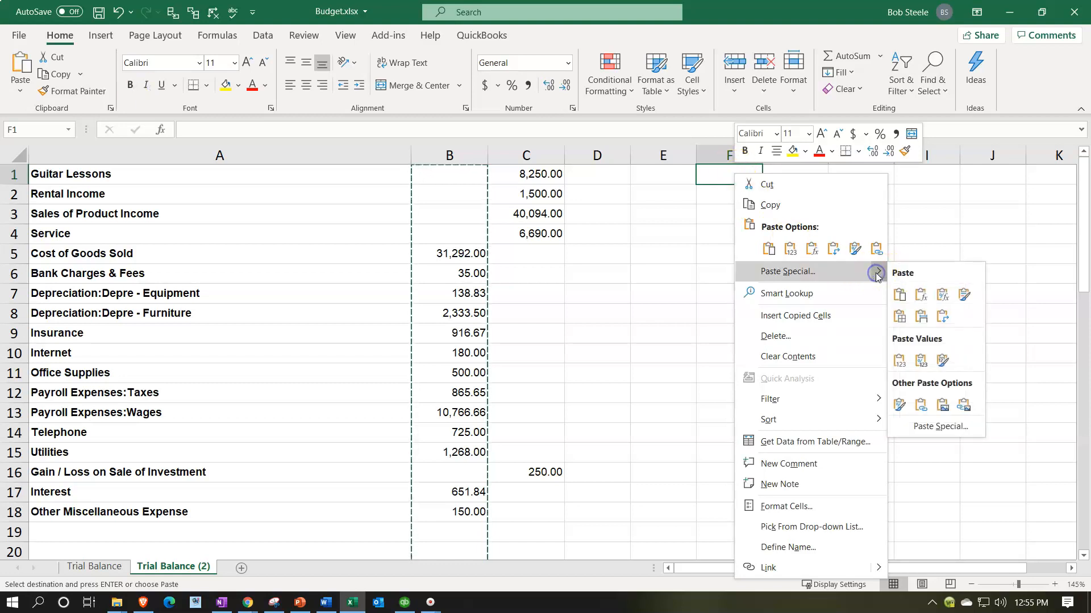
click(938, 428)
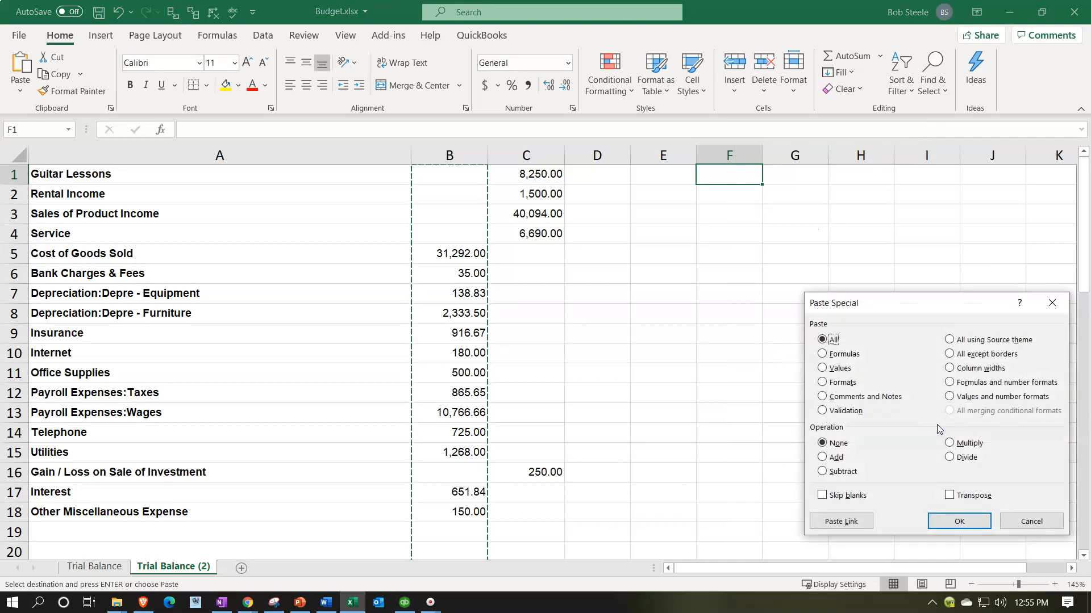
click(830, 472)
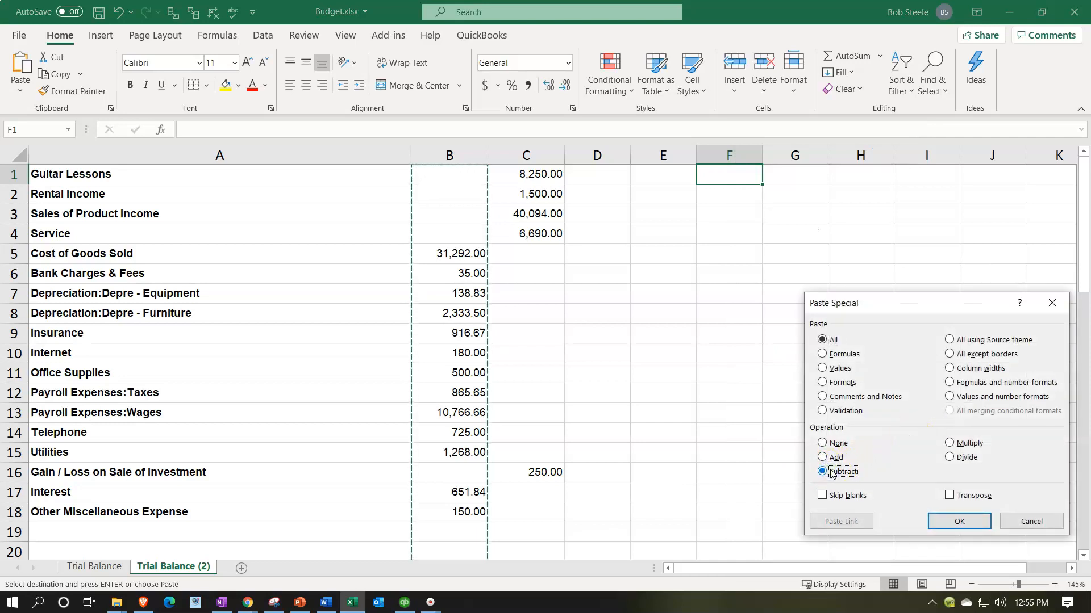
click(960, 520)
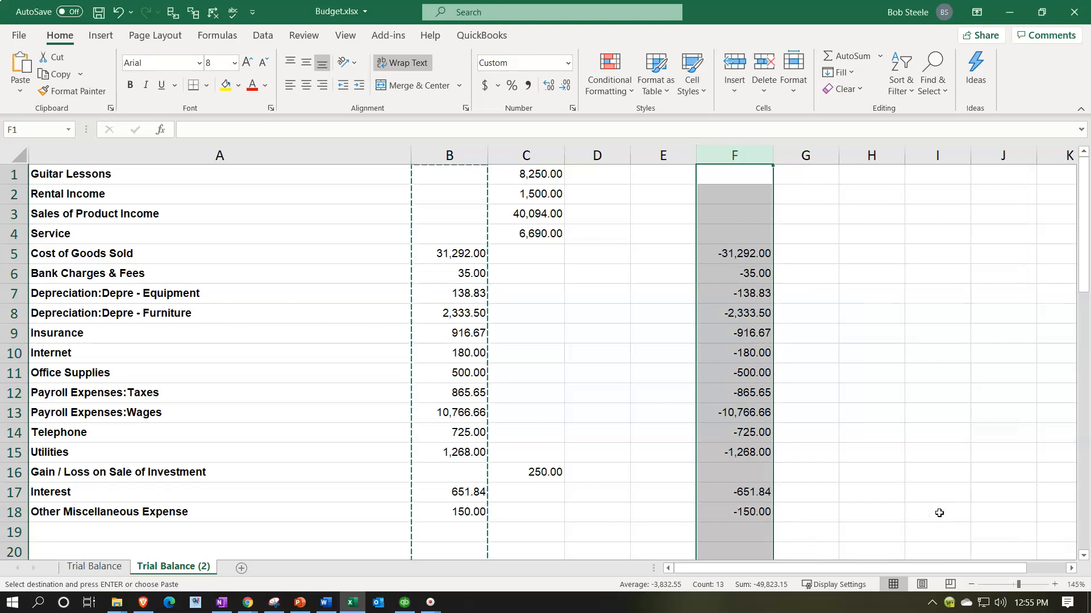
click(940, 505)
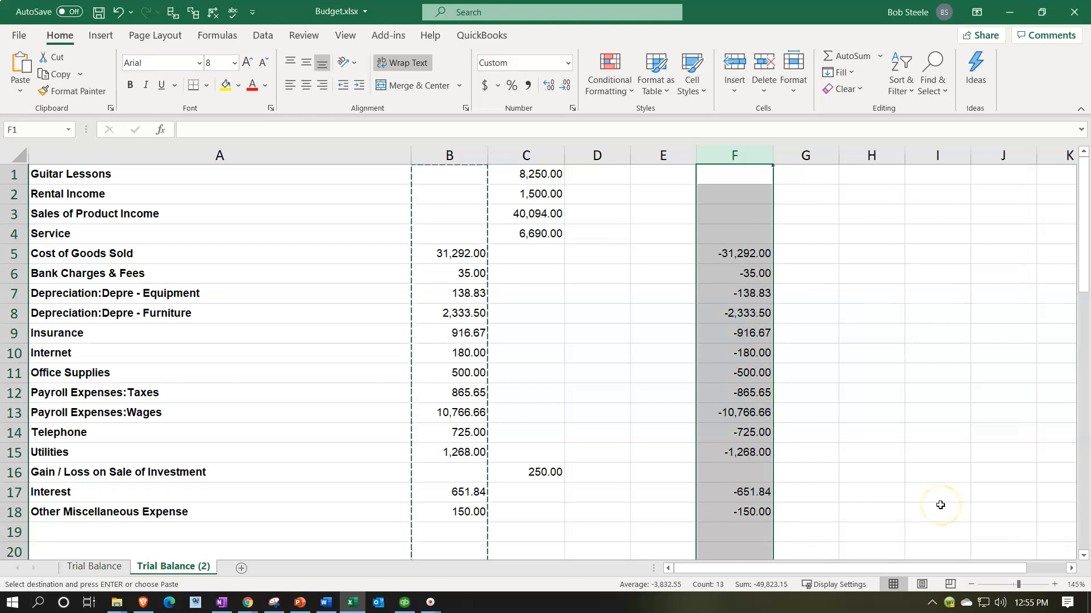
Step: Move the negated amounts from column F into column B, starting at B1, and inspect the formula in B10
key(ctrl+c)
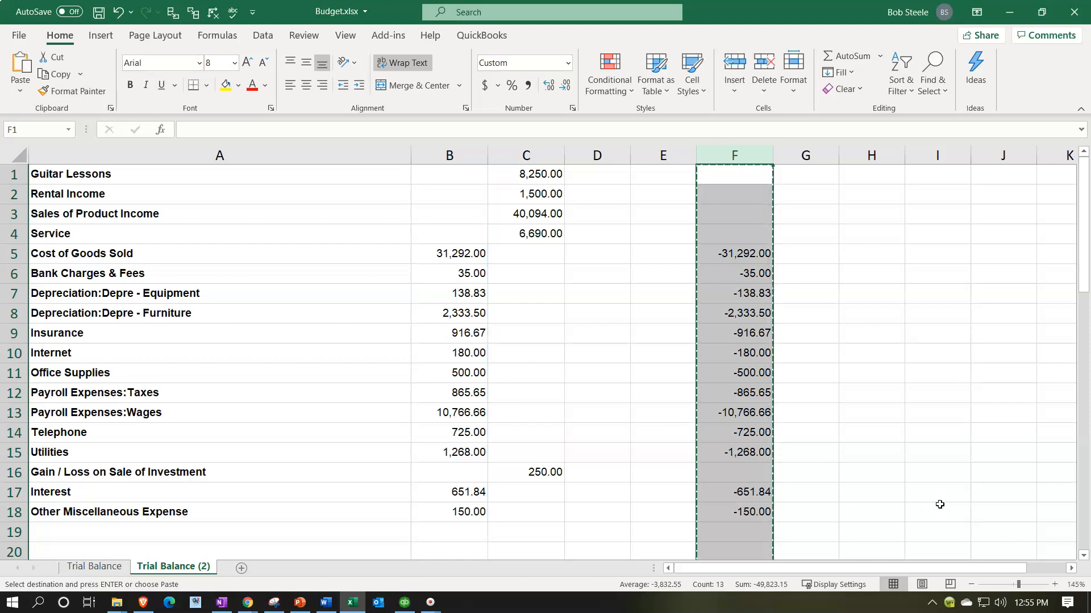
click(455, 179)
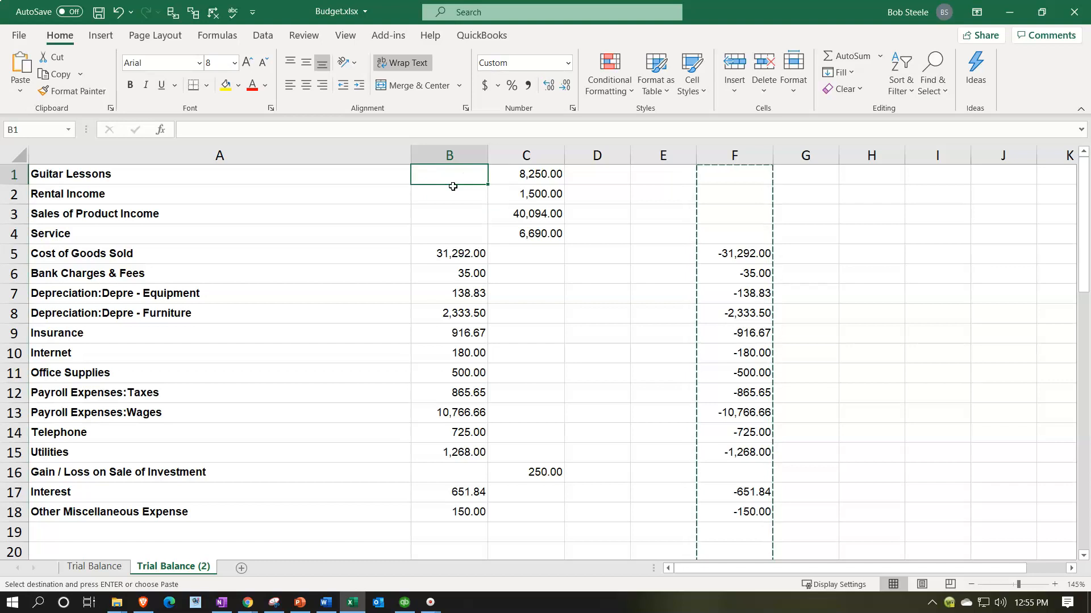
key(ctrl+v)
click(474, 353)
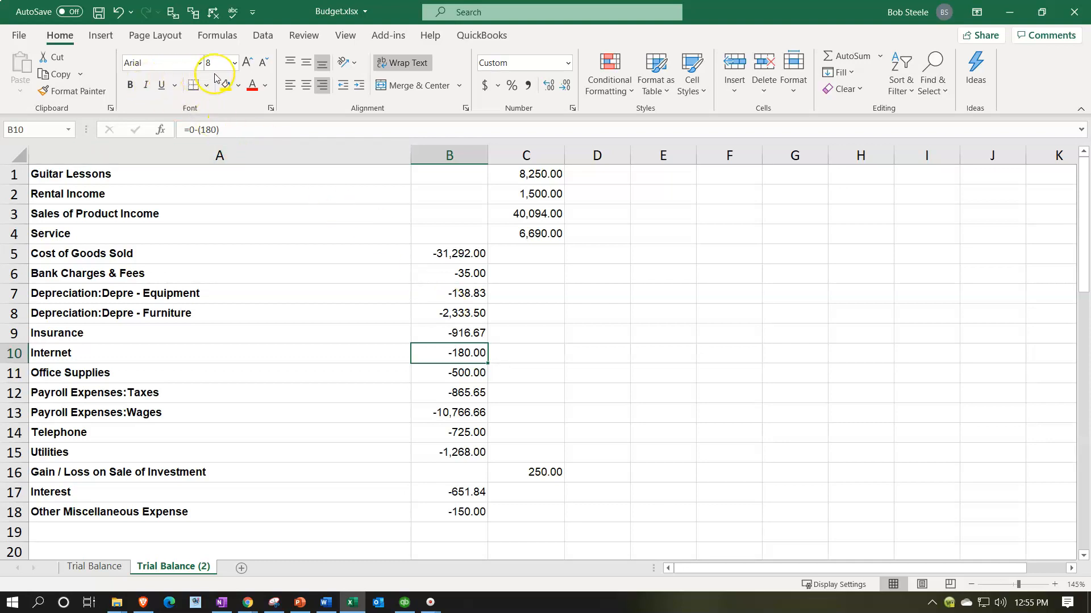
Step: Apply the plain format of blank cell H6 to the entire worksheet with Format Painter
click(865, 271)
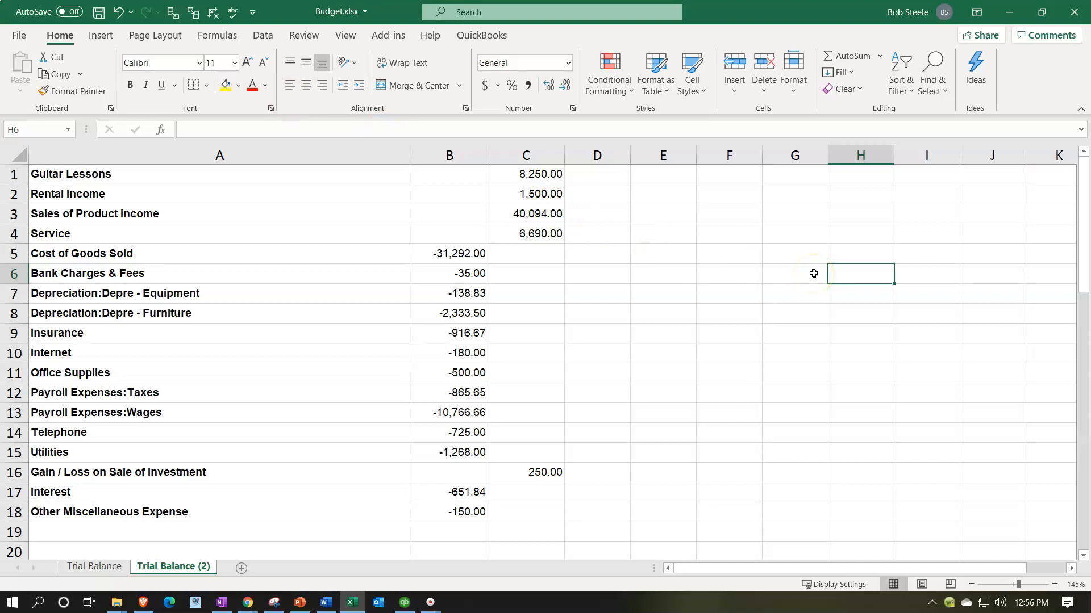
click(864, 274)
click(59, 95)
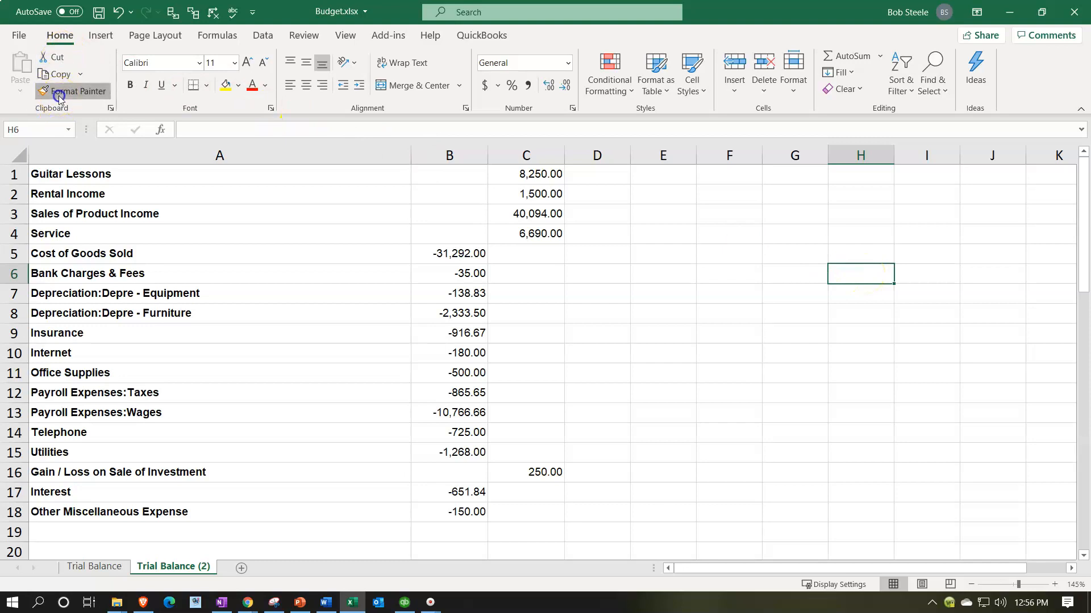
click(19, 154)
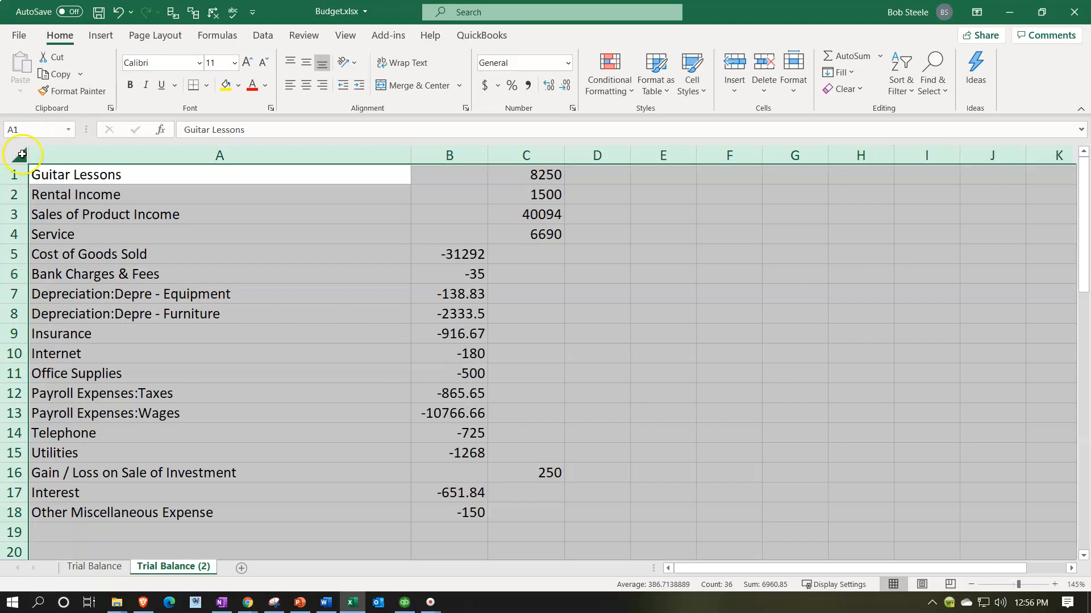
Step: Format the whole worksheet as Currency with no symbol, 0 decimal places, and negative numbers in red parentheses
right_click(300, 291)
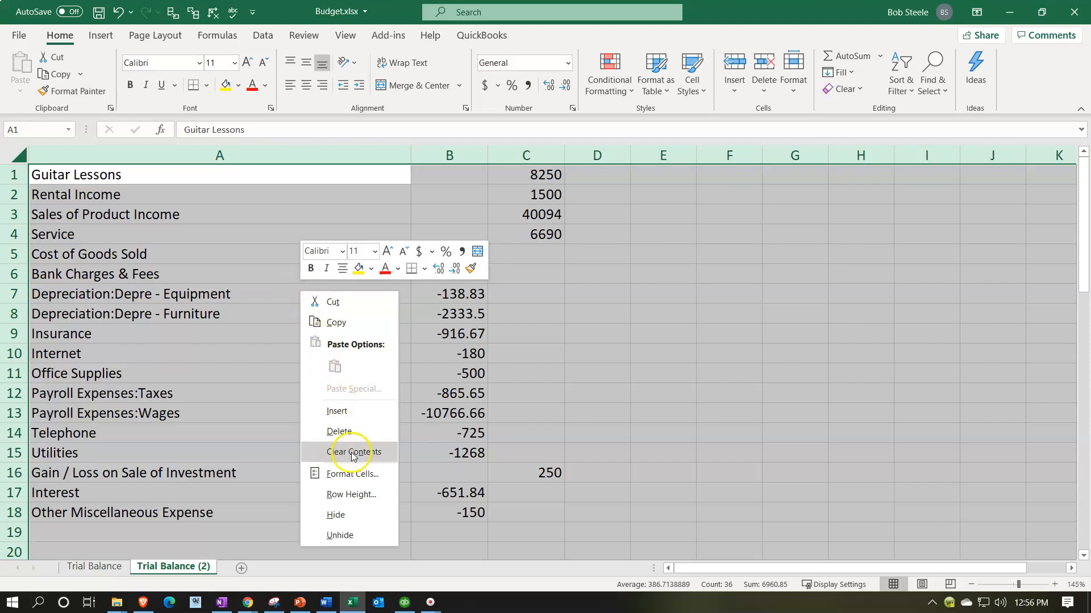
click(361, 475)
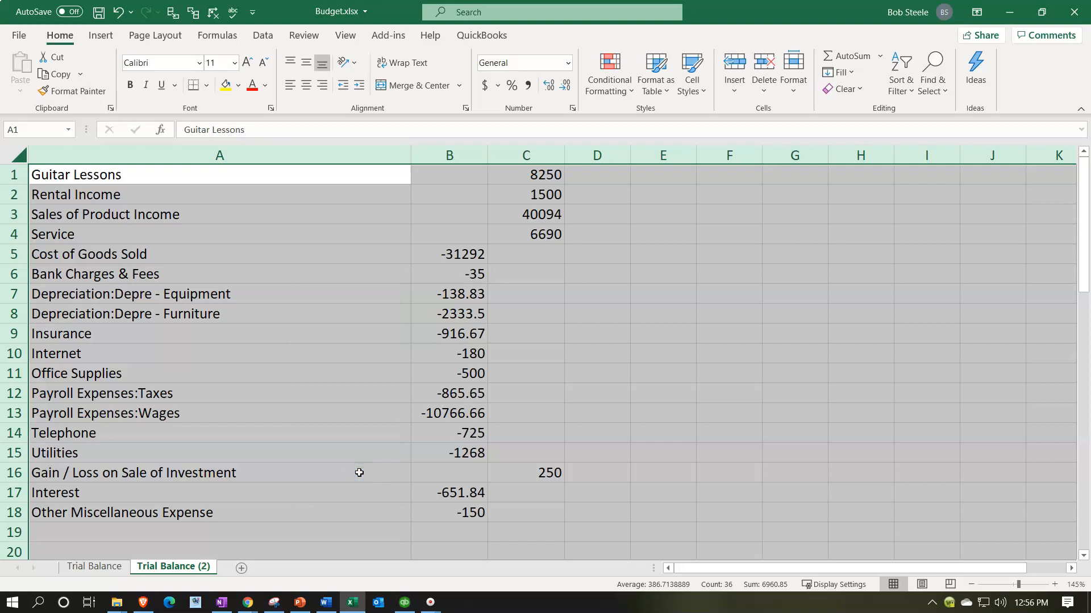
drag(360, 240, 768, 187)
click(625, 263)
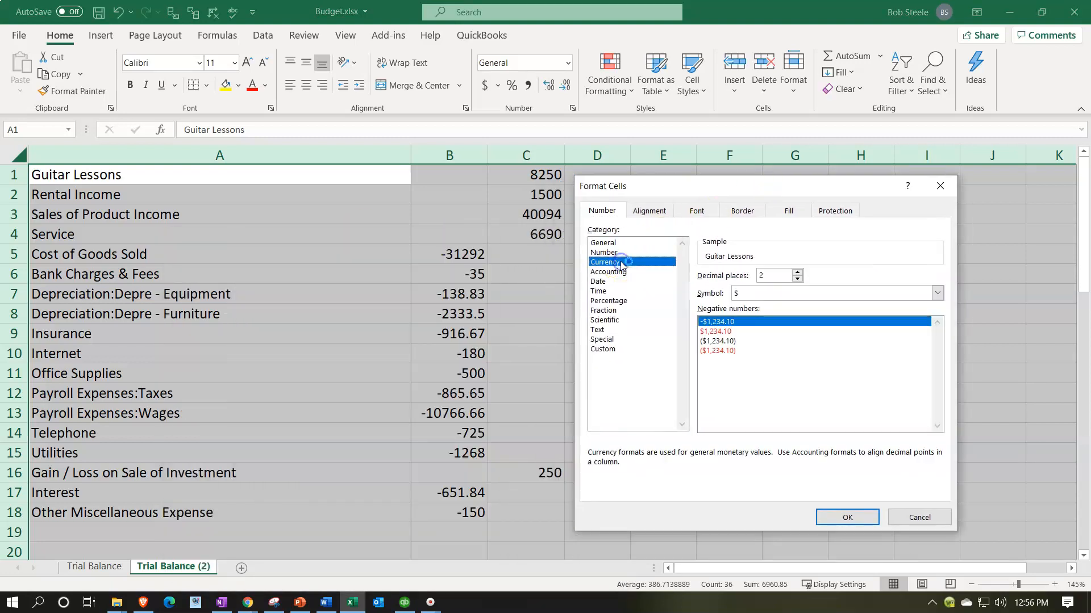
click(937, 293)
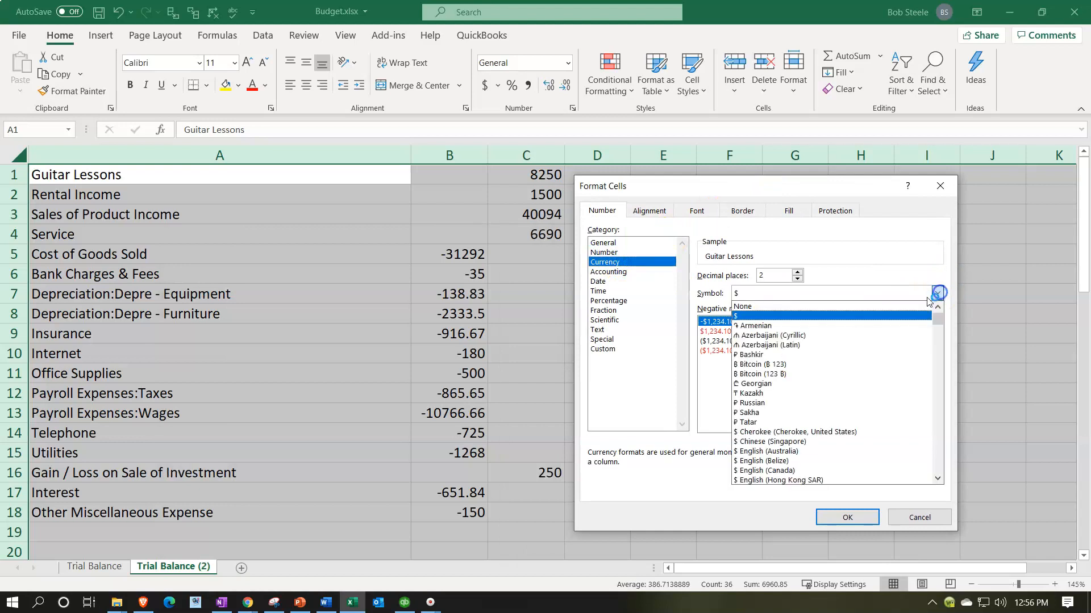
click(831, 304)
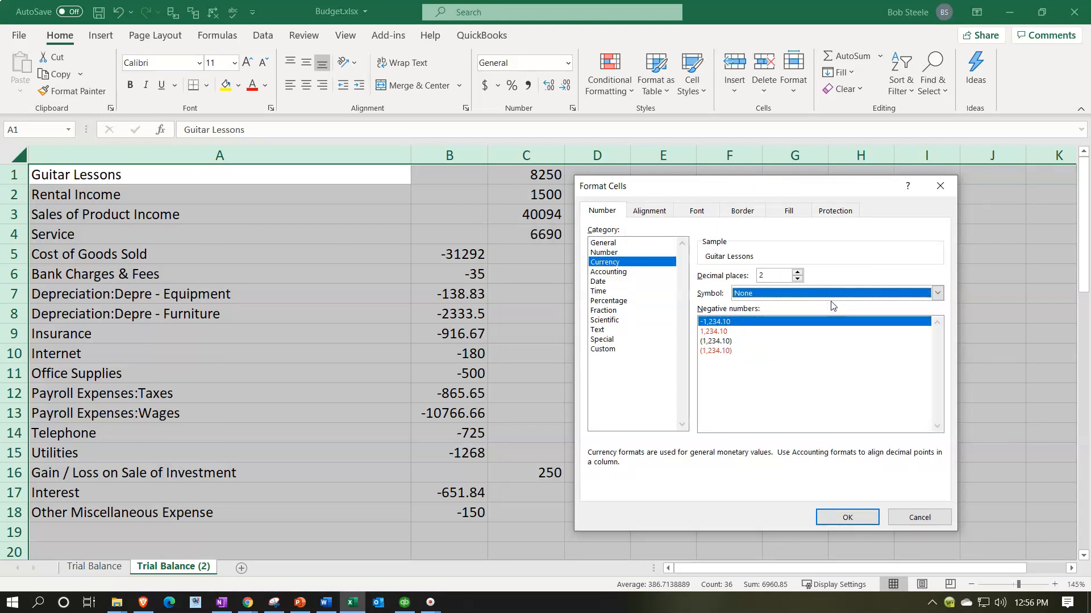
click(797, 280)
double_click(797, 280)
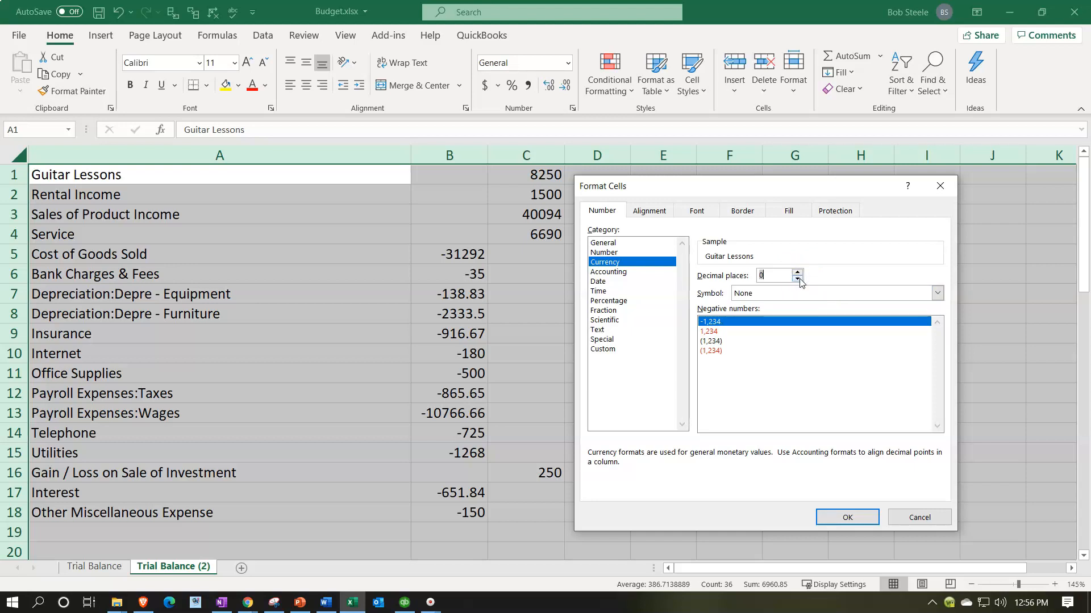
click(719, 351)
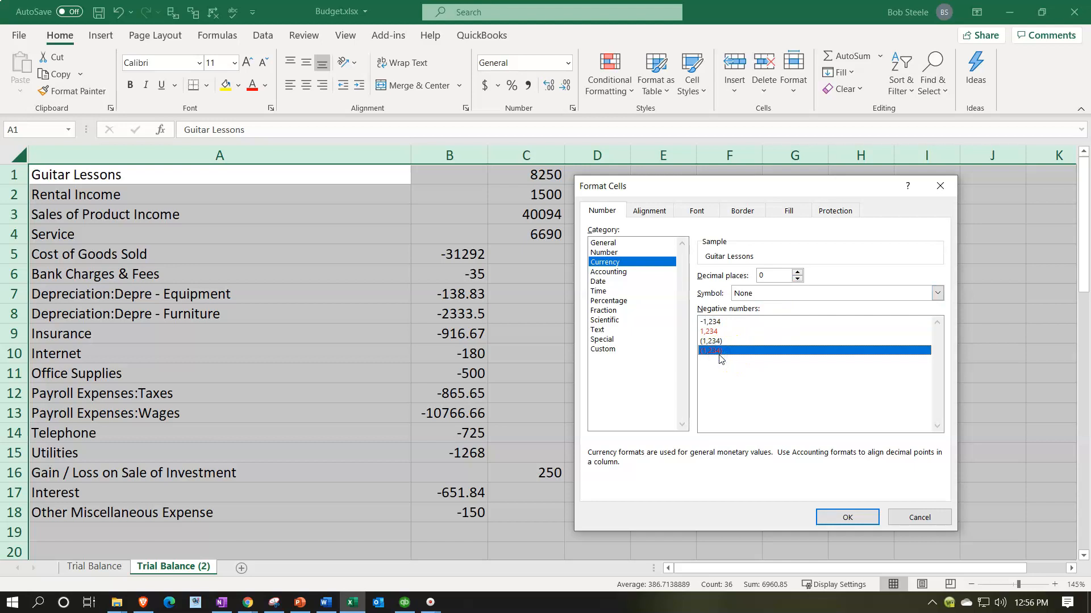
click(845, 518)
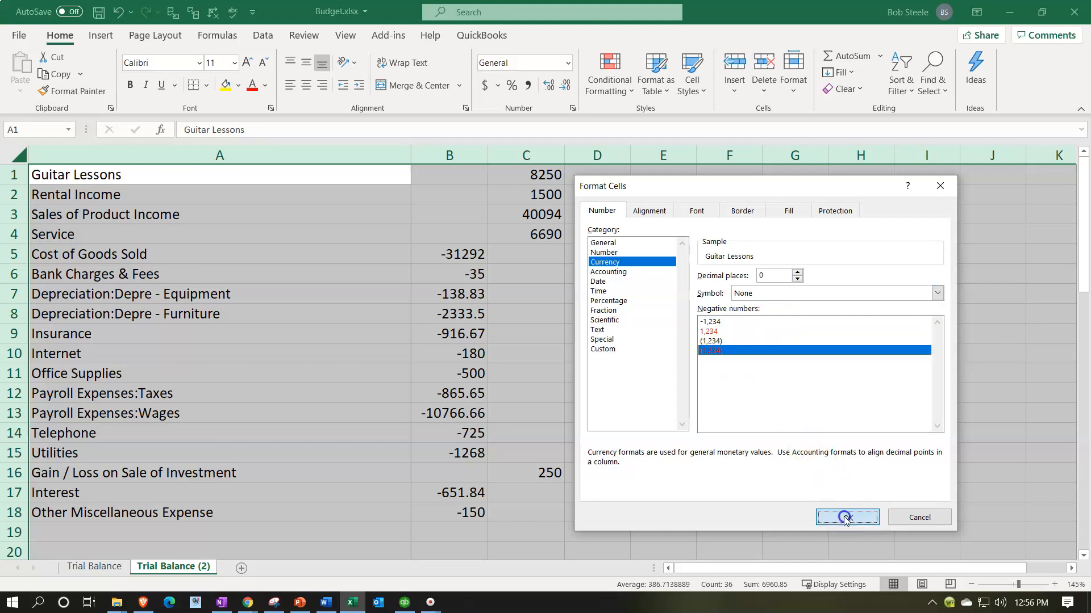
click(678, 445)
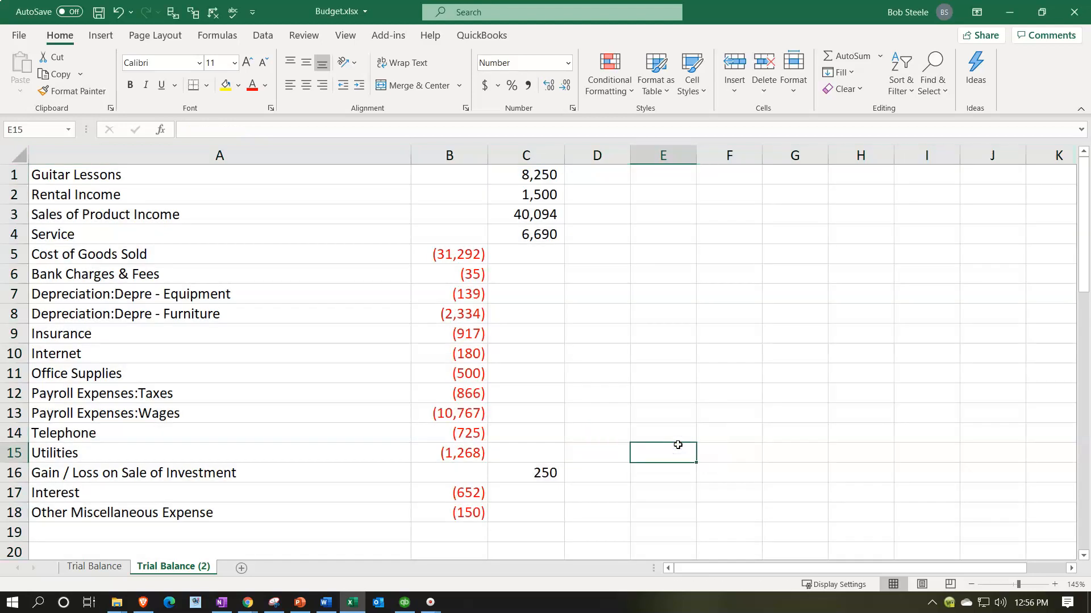
Step: Move the income amounts from C1:C4 to B1:B4 and the Gain / Loss on Sale of Investment amount from C16 to B16
drag(532, 174, 536, 227)
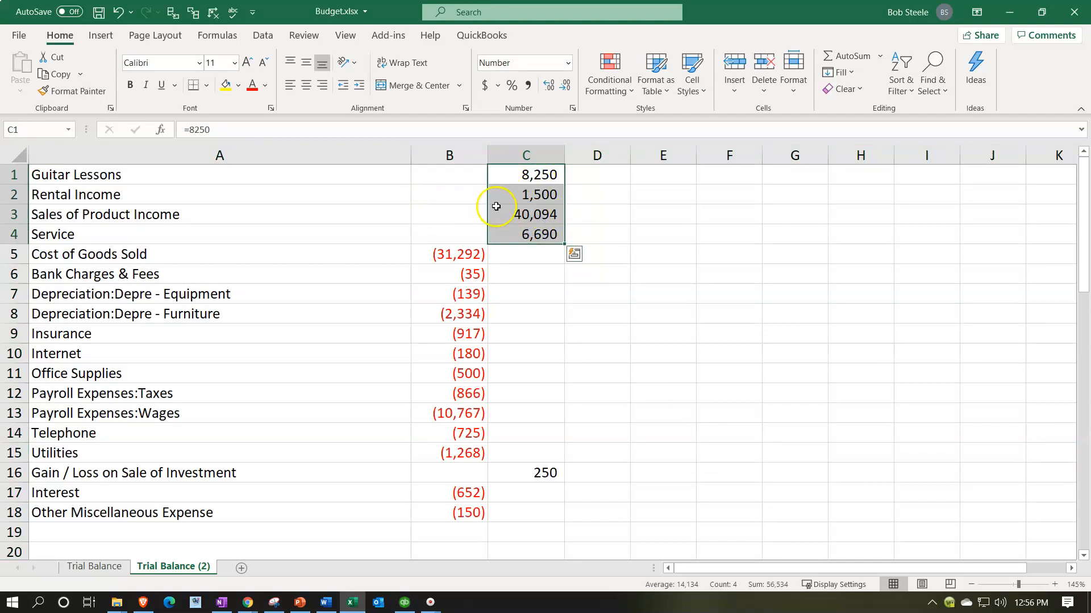
drag(504, 175, 517, 234)
drag(487, 197, 463, 200)
click(539, 472)
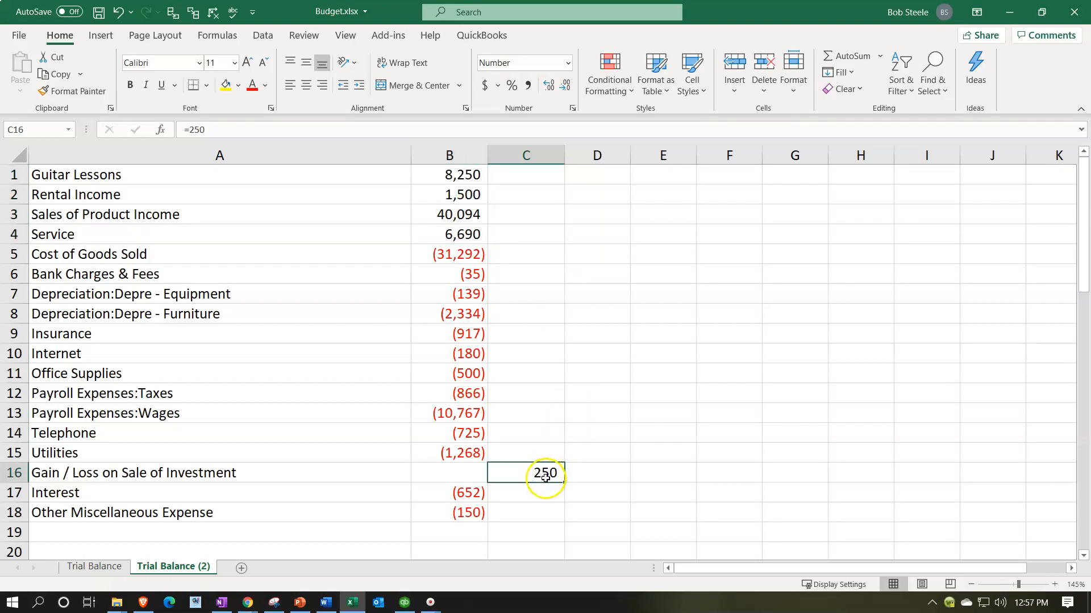
key(ctrl+x)
click(478, 472)
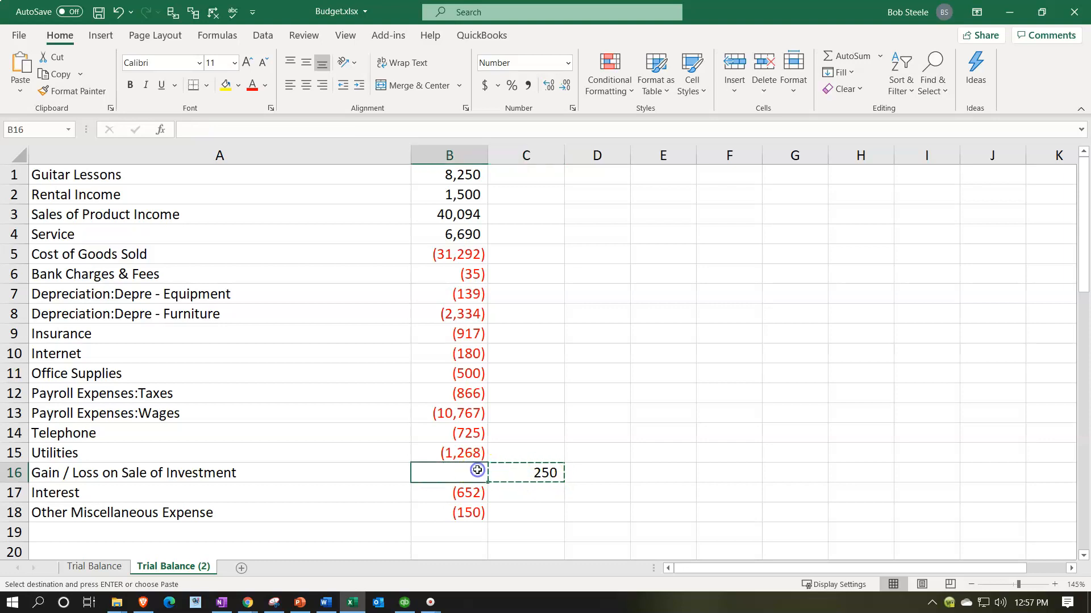
key(Return)
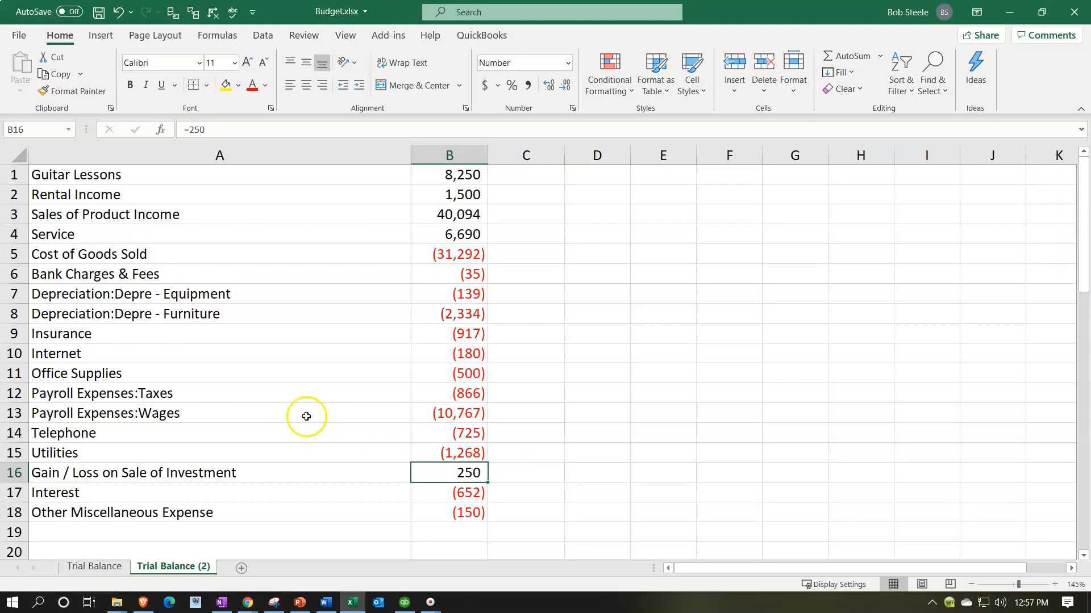
Step: Total the column B amounts in B19 with a SUM formula covering B1:B18
scroll(318, 432, down, 1)
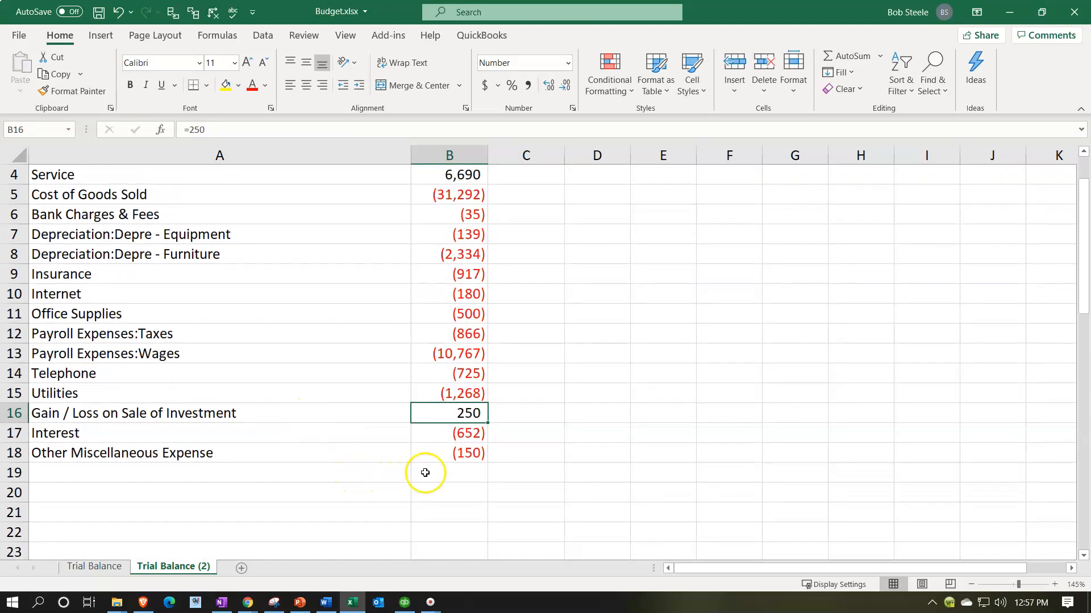
click(425, 472)
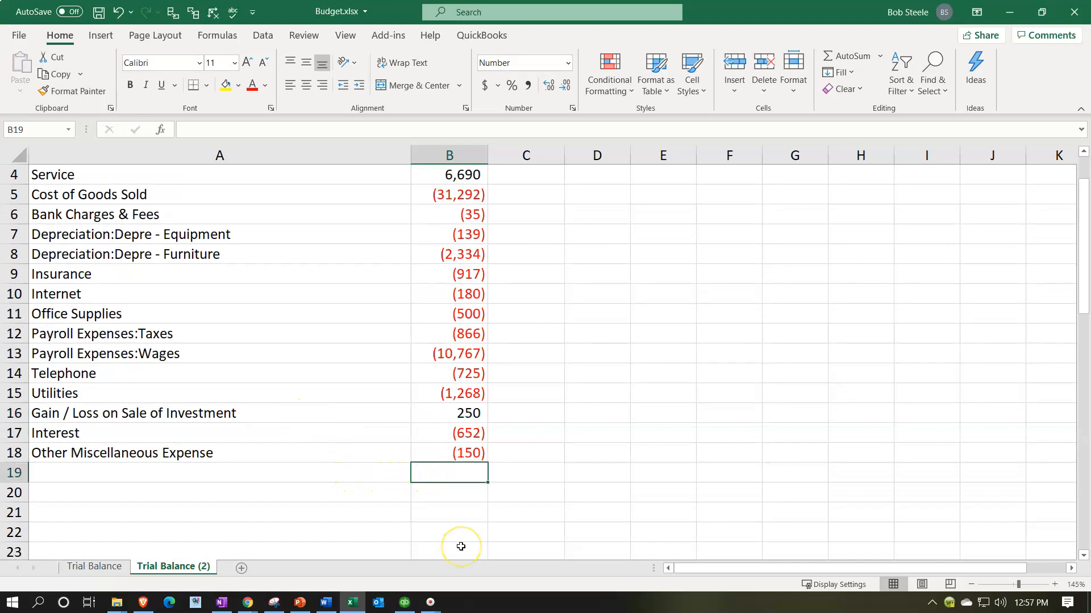
text(=sum)
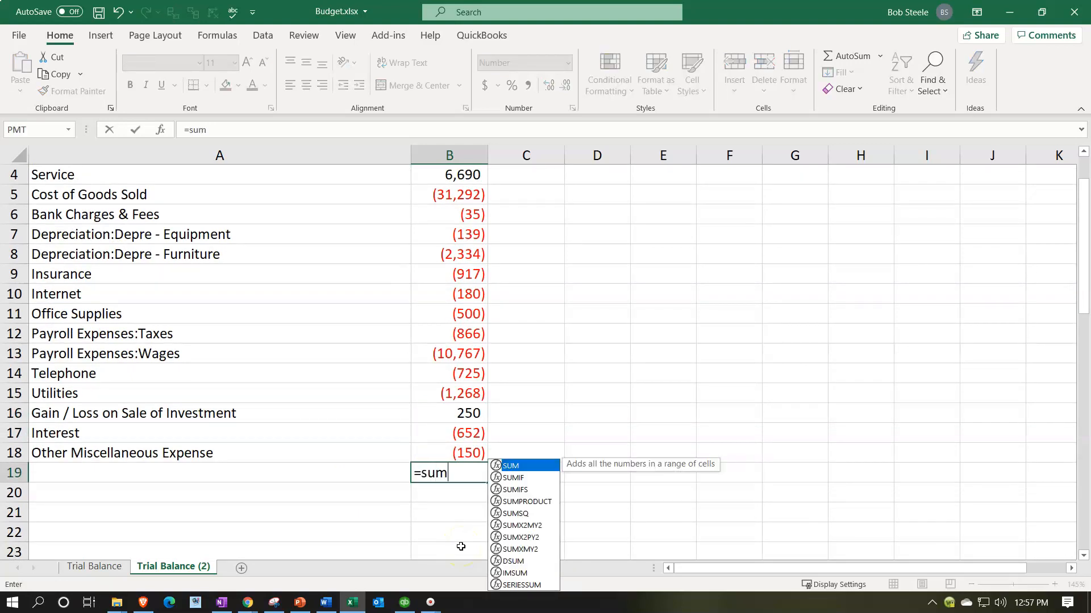
text(()
key(Up)
key(shift+Up)
key(shift+Up)
key(shift+Up)
key(shift+Up)
key(shift+Up)
key(shift+Up)
key(shift+Up)
key(shift+Up)
key(shift+Up)
key(shift+Up)
key(shift+Up)
key(shift+Up)
key(shift+Up)
key(shift+Up)
key(shift+Up)
key(shift+Up)
key(shift+Up)
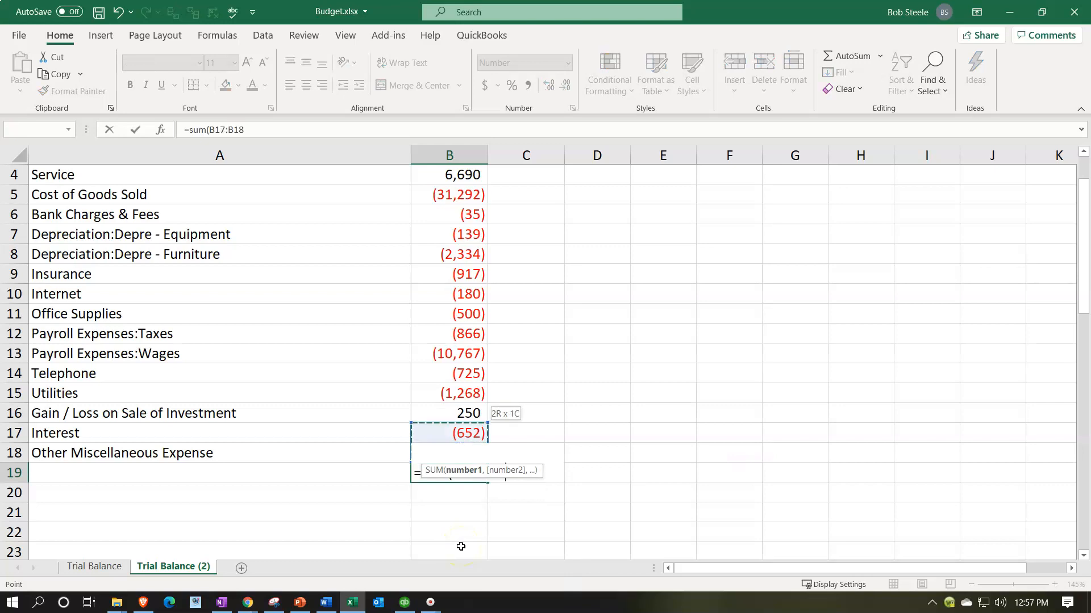
key(Return)
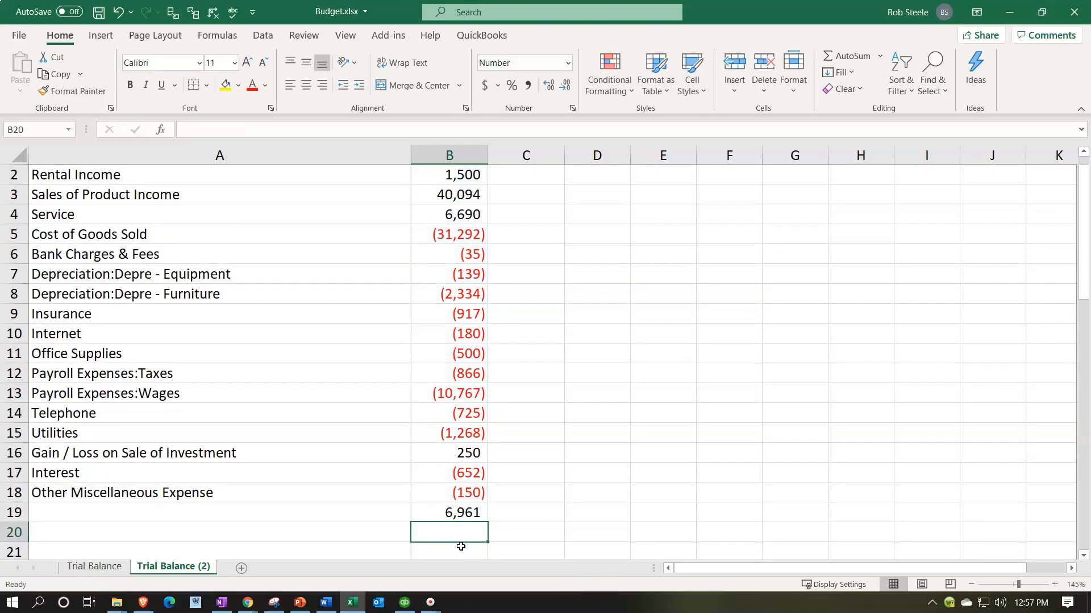
Step: Switch to QuickBooks Online in Chrome and check the net income on the Get Great Guitars profit and loss report against the worksheet total
click(353, 605)
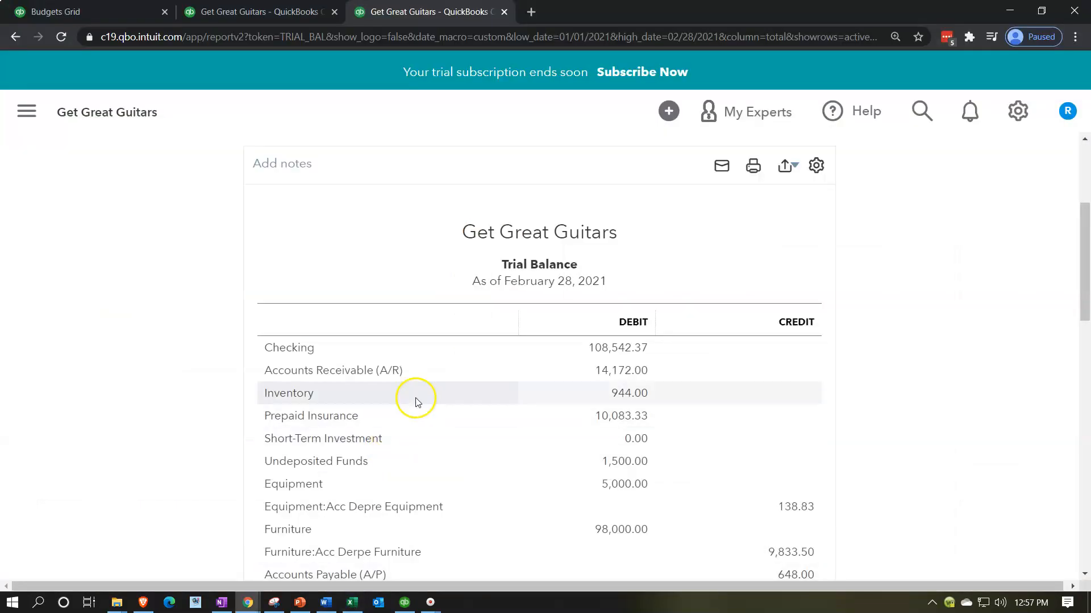
click(286, 13)
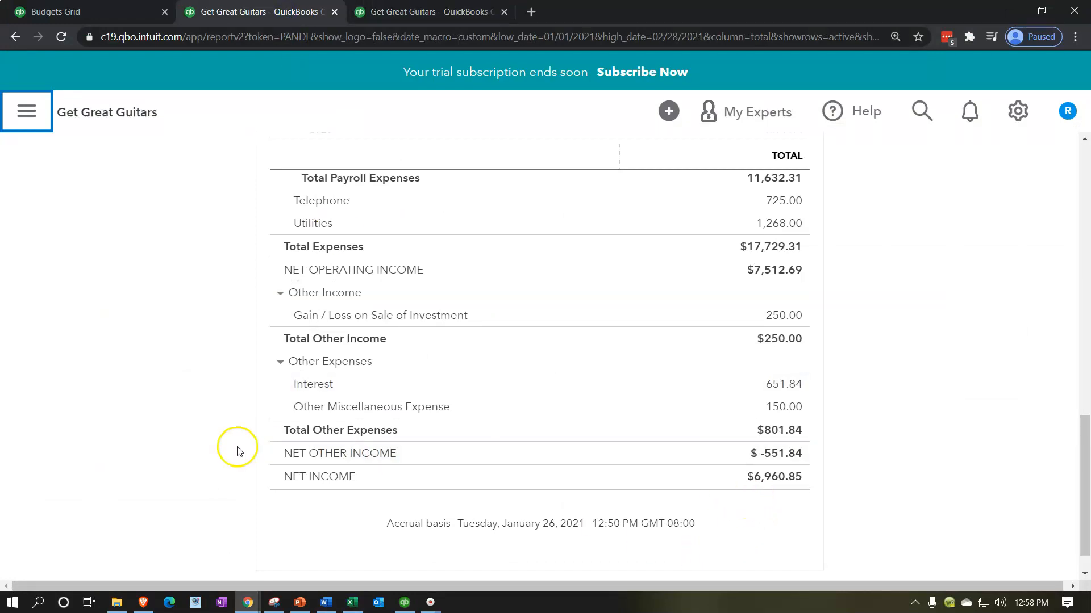
scroll(223, 432, up, 5)
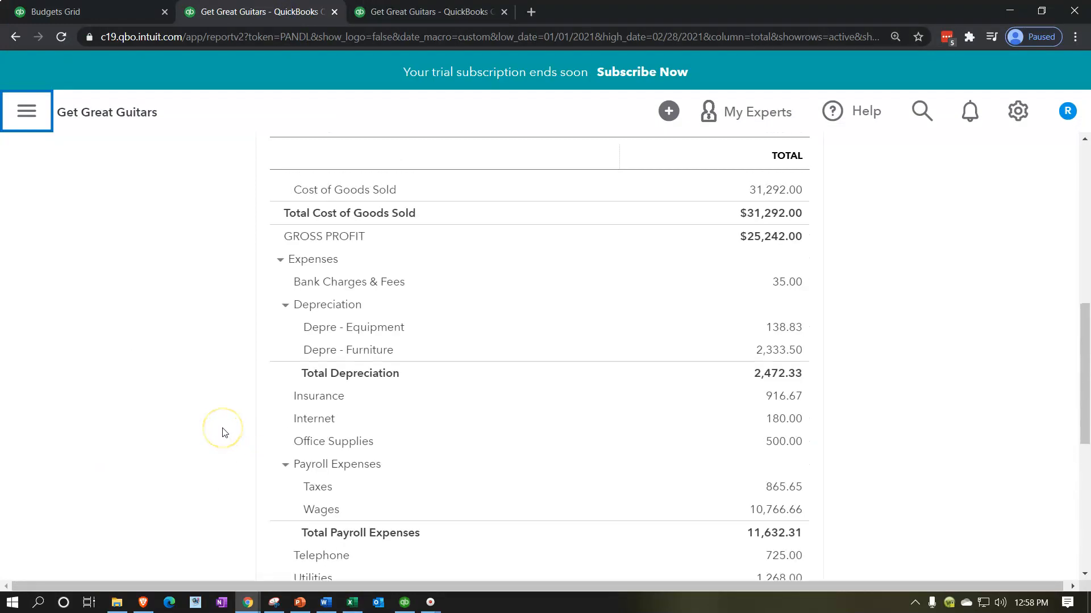
scroll(222, 432, down, 5)
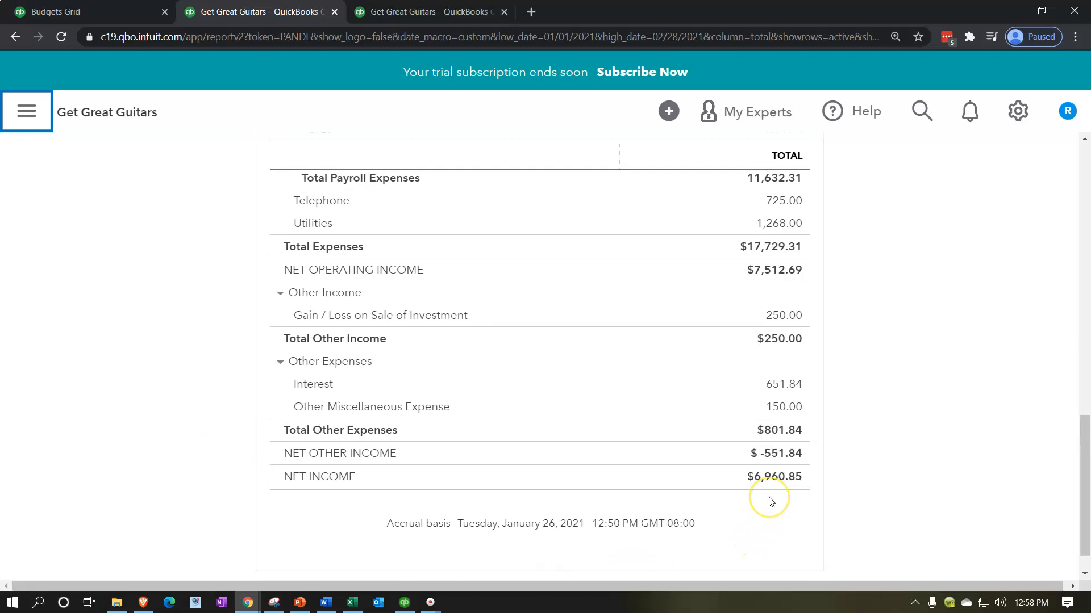
Step: Return to the Budget.xlsx workbook in Excel and label the total row in A19 "Net Income"
click(349, 603)
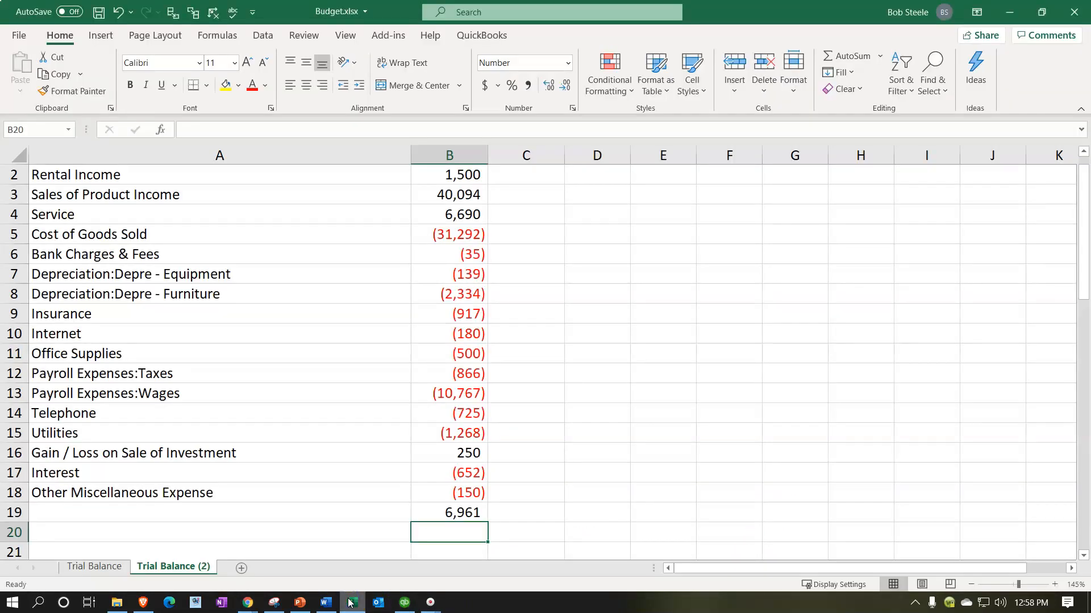
click(306, 517)
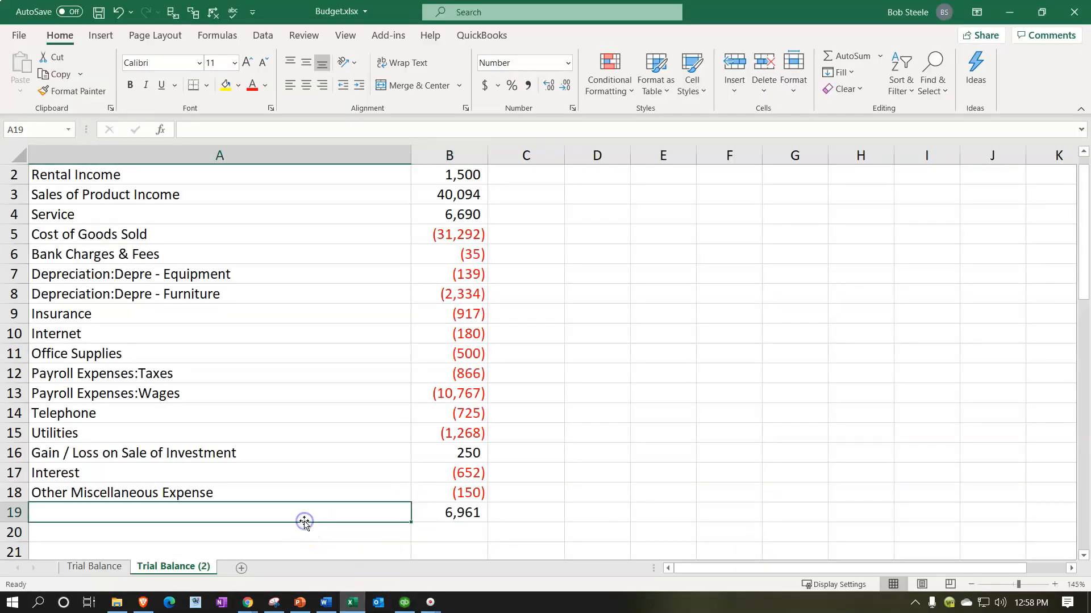
text(Net Income)
key(Tab)
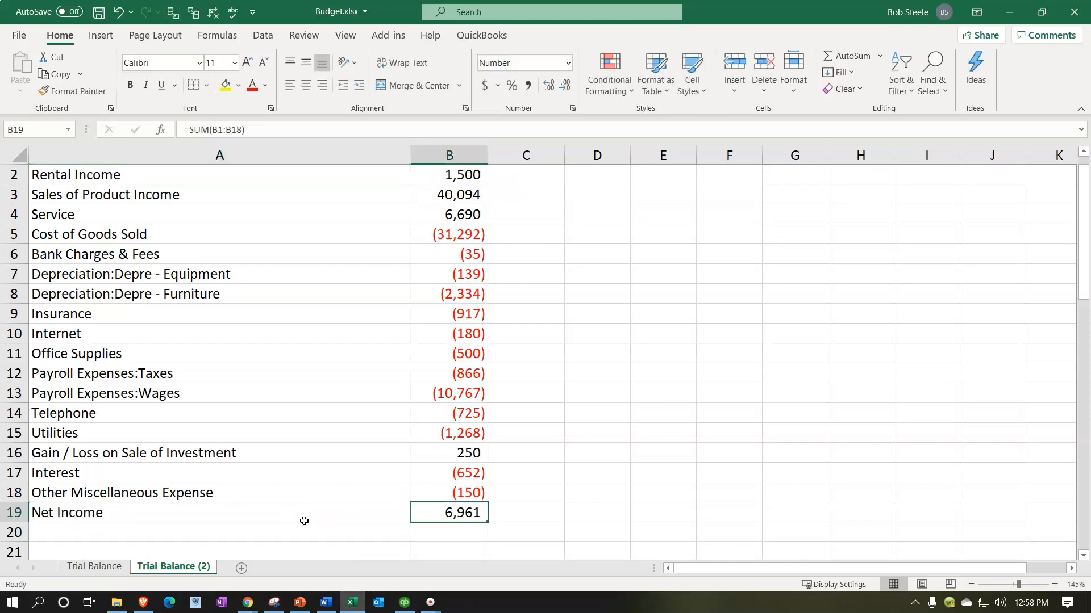
Step: Give the Net Income row, A19:B19, a black fill and white font
click(282, 517)
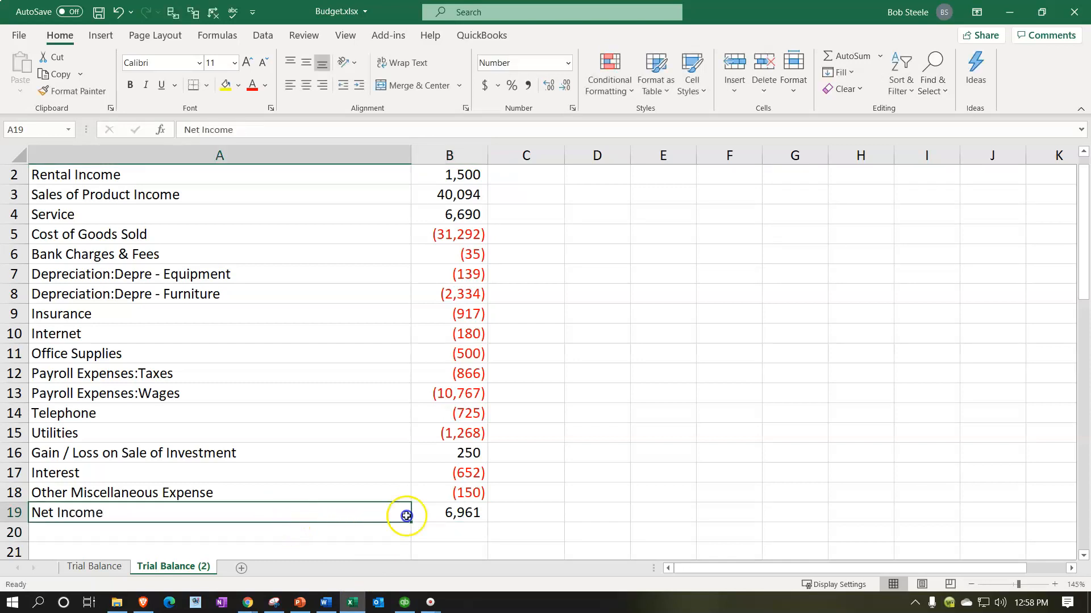
drag(407, 516, 421, 515)
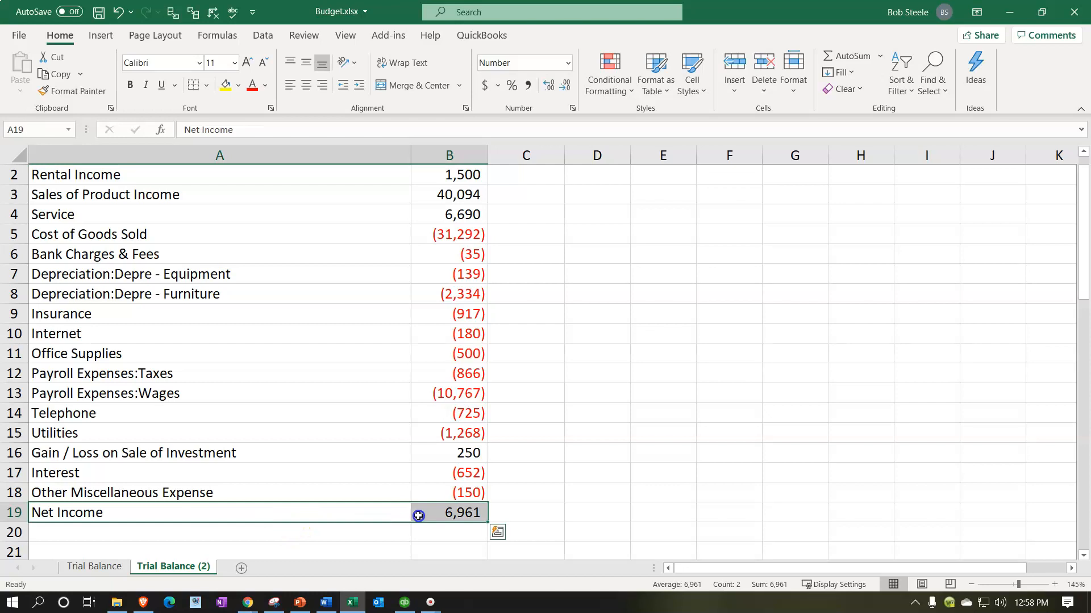
click(238, 85)
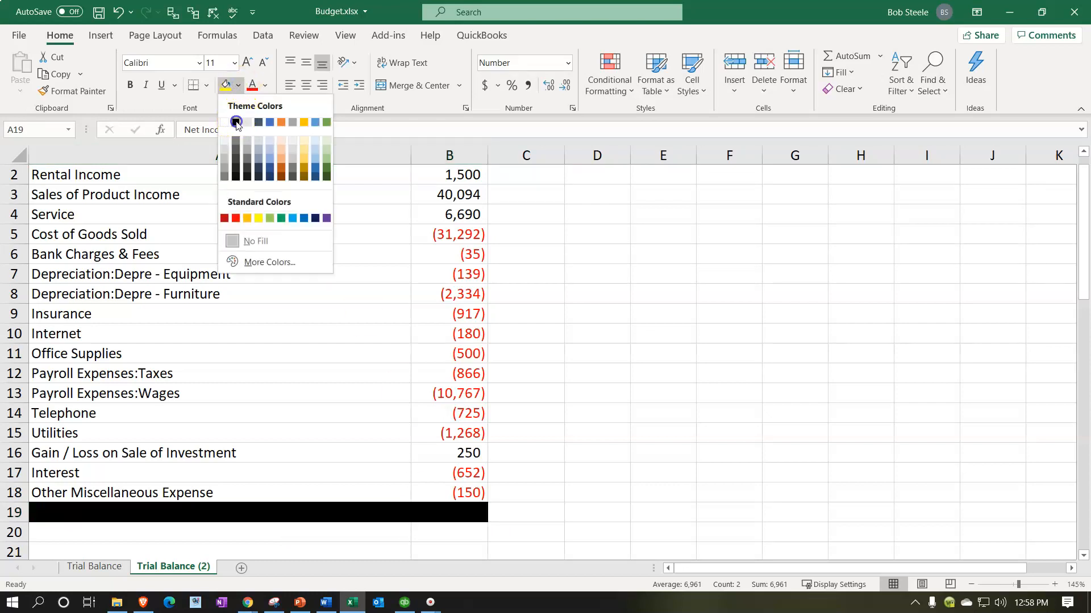
click(236, 122)
click(265, 85)
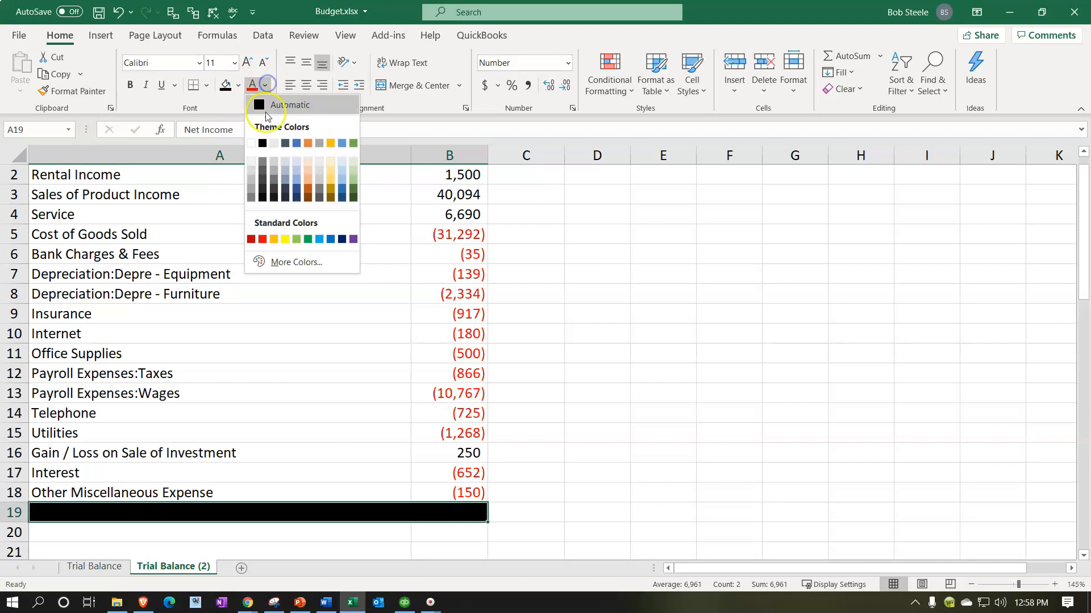
click(251, 143)
Step: Insert a blank row above the Guitar Lessons row at the start of the worksheet
scroll(241, 439, up, 1)
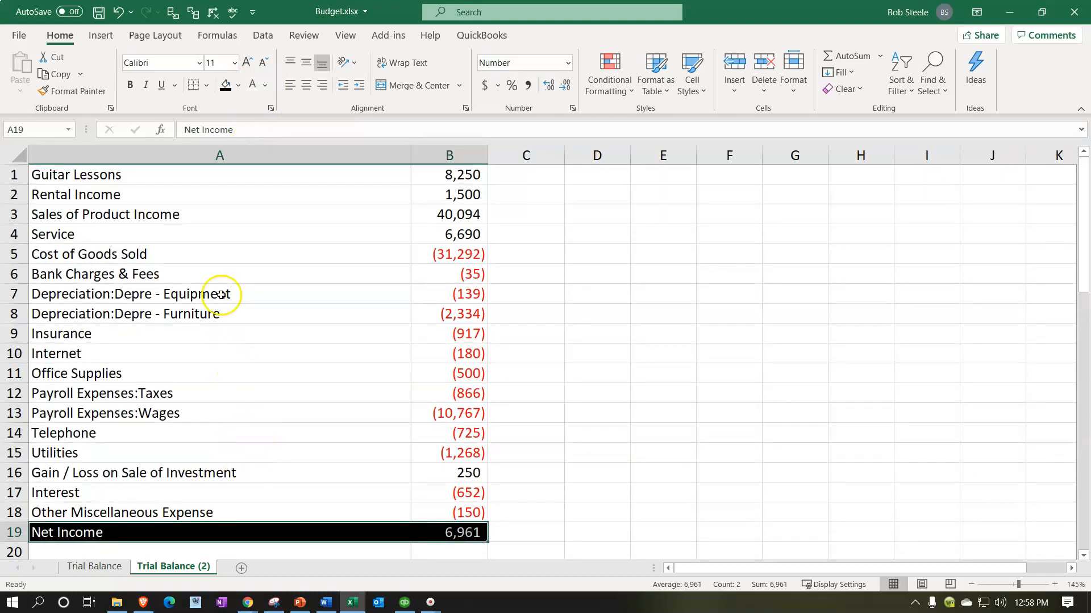
click(14, 175)
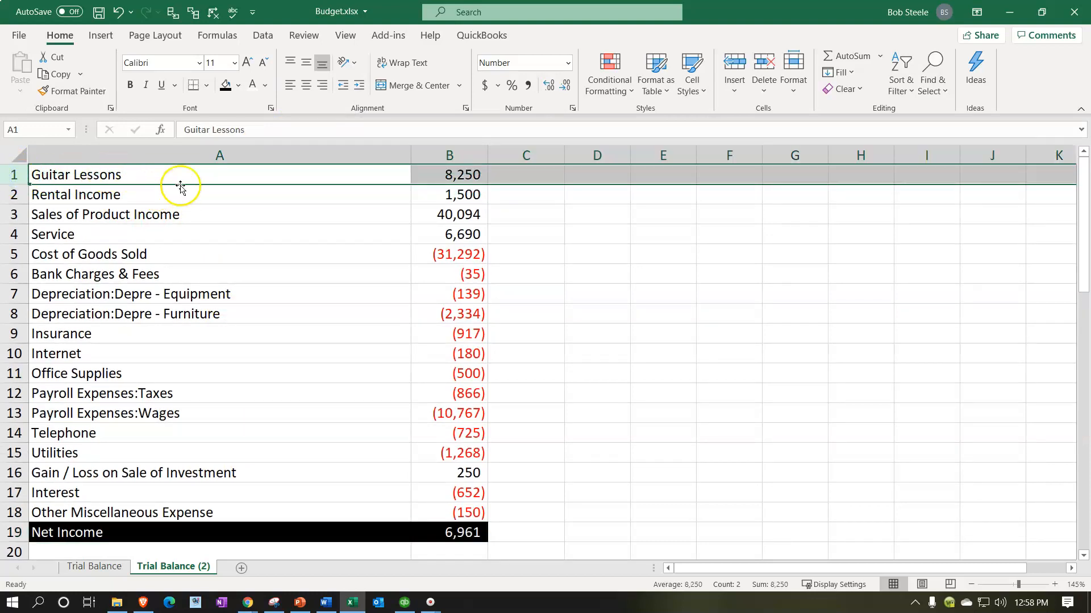
click(127, 231)
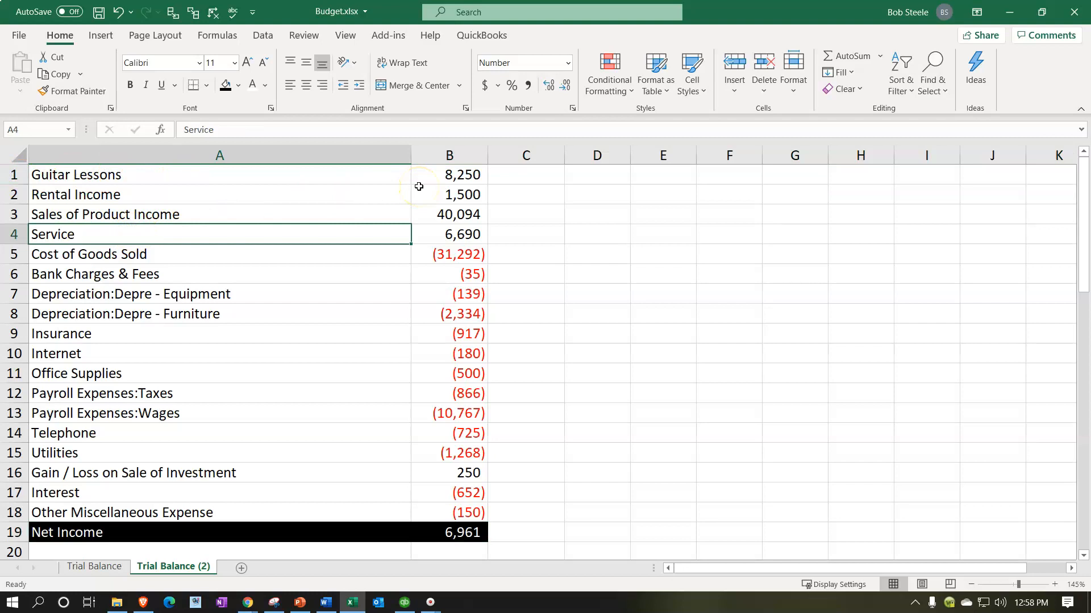
click(22, 177)
right_click(155, 176)
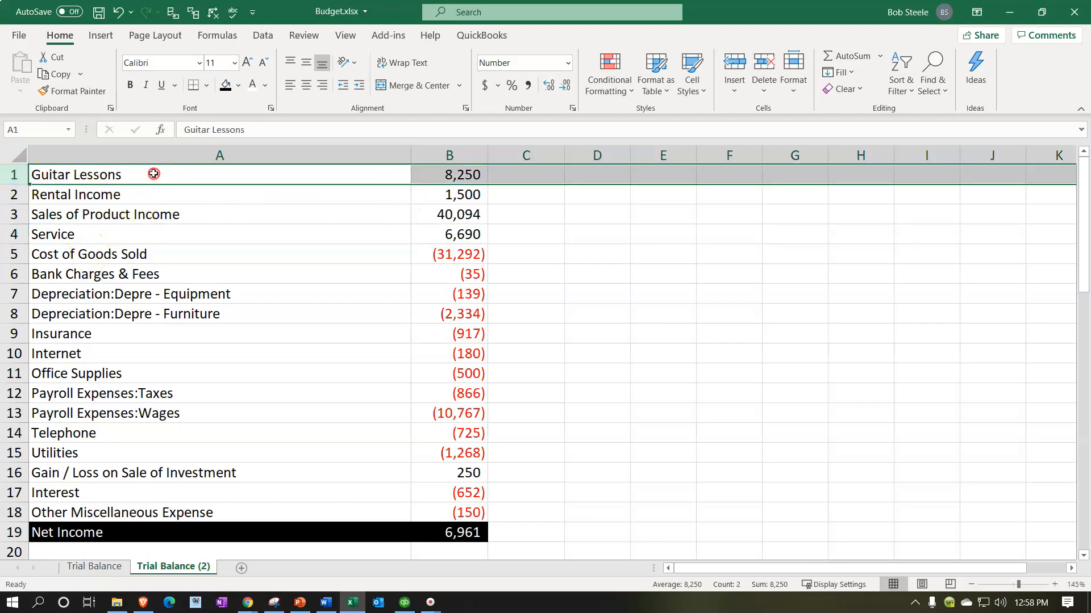
click(193, 294)
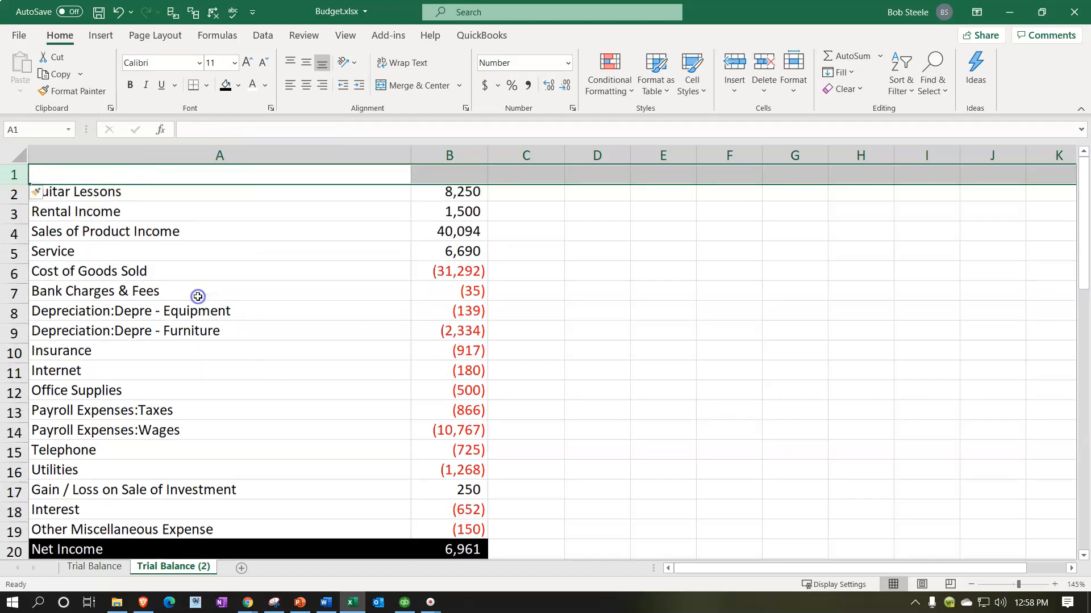
click(287, 290)
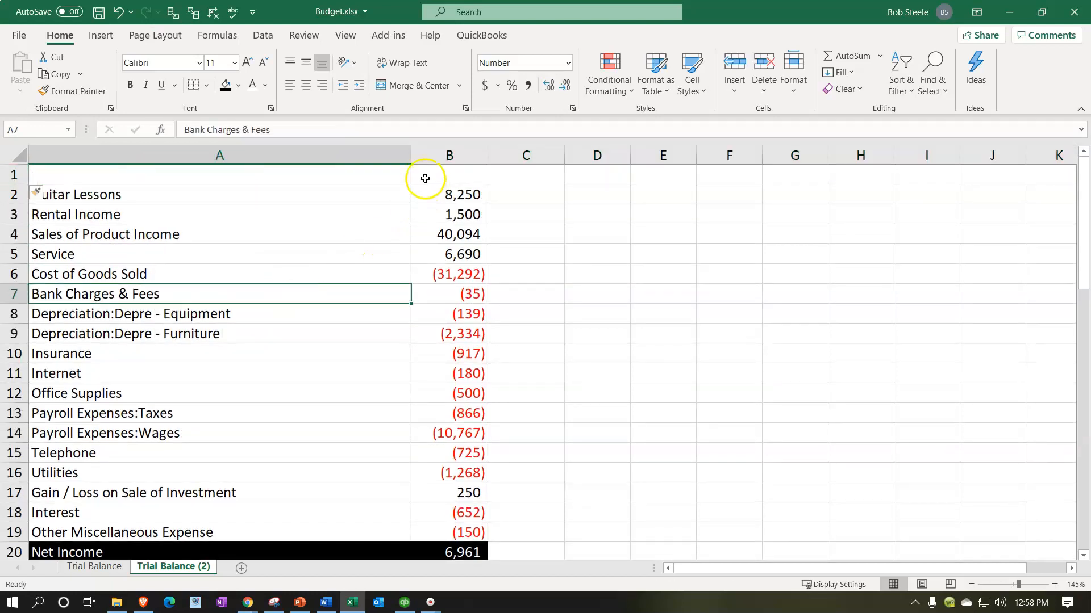
Step: Enter the heading "2 Months" in B1 above the amounts
click(425, 178)
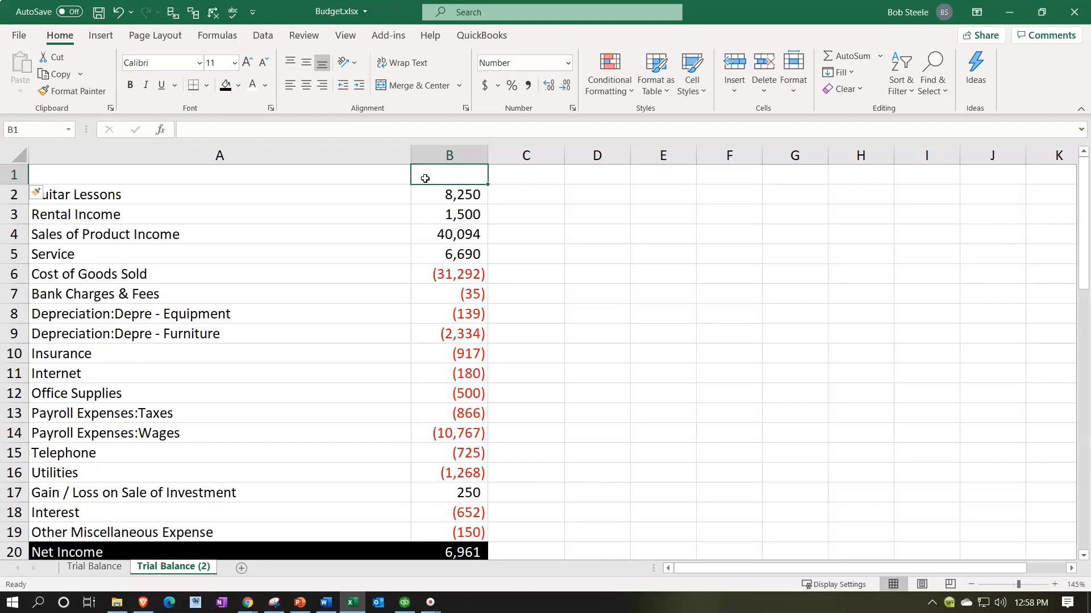
text(2 Month)
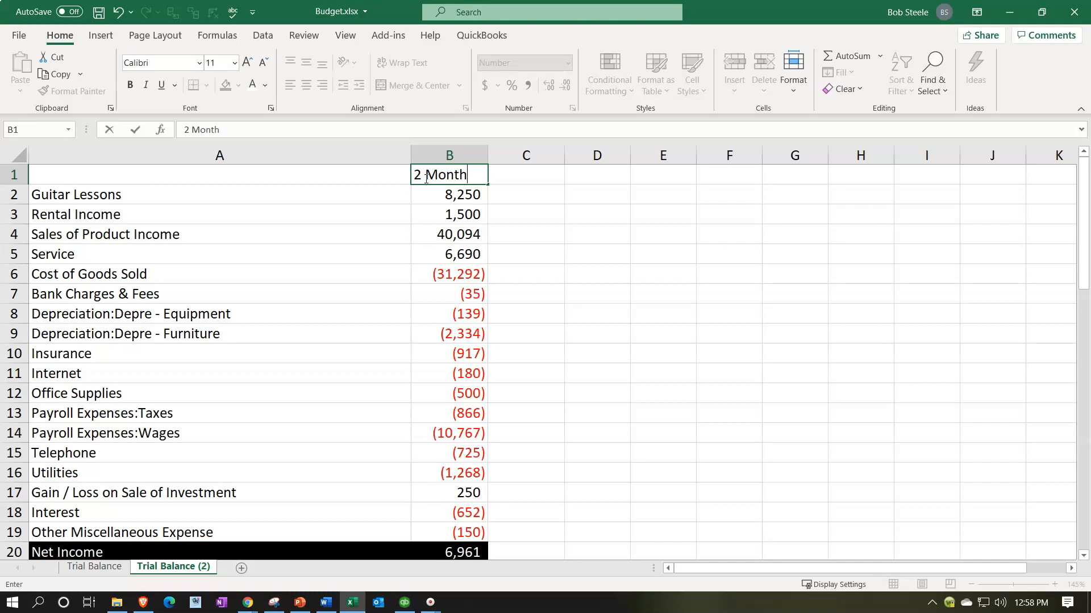
key(Return)
click(426, 178)
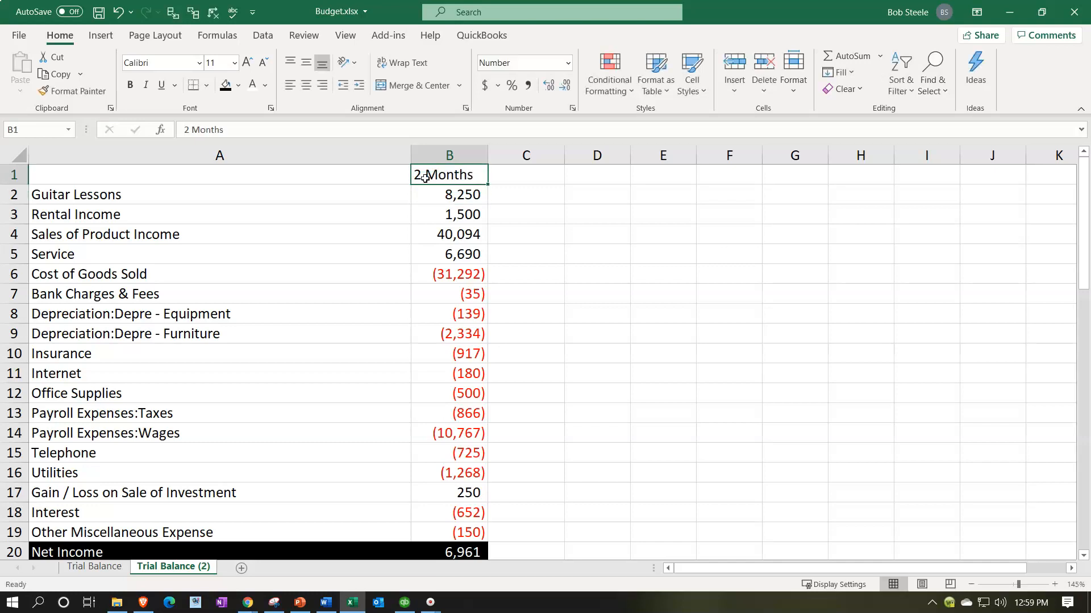
Step: Give the heading row A1:B1 a black fill and white font, and center the B1 heading
click(376, 172)
drag(376, 172, 429, 176)
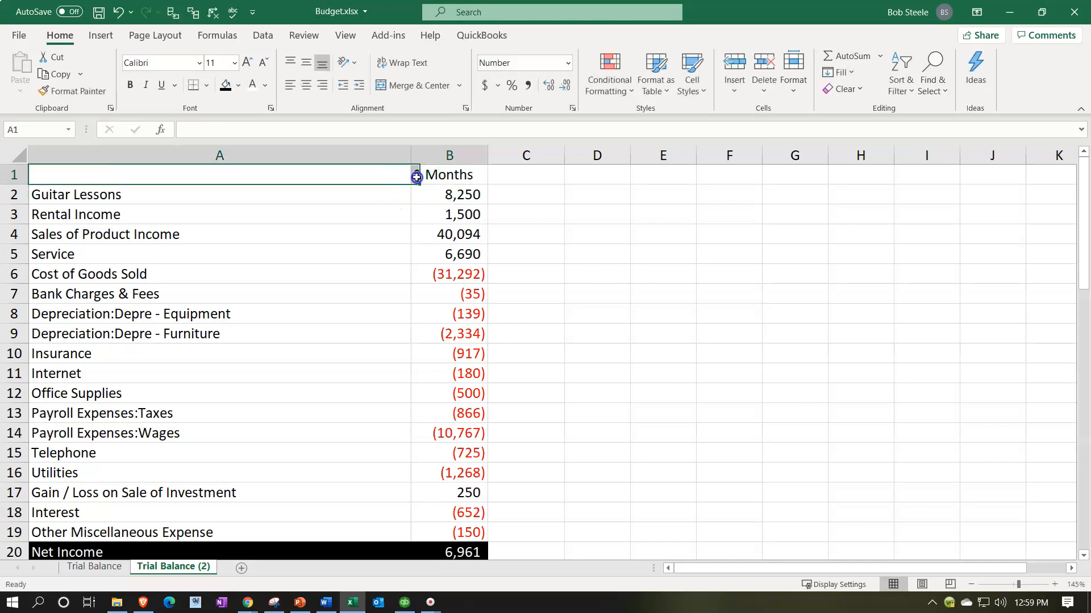
click(228, 85)
click(252, 85)
click(304, 228)
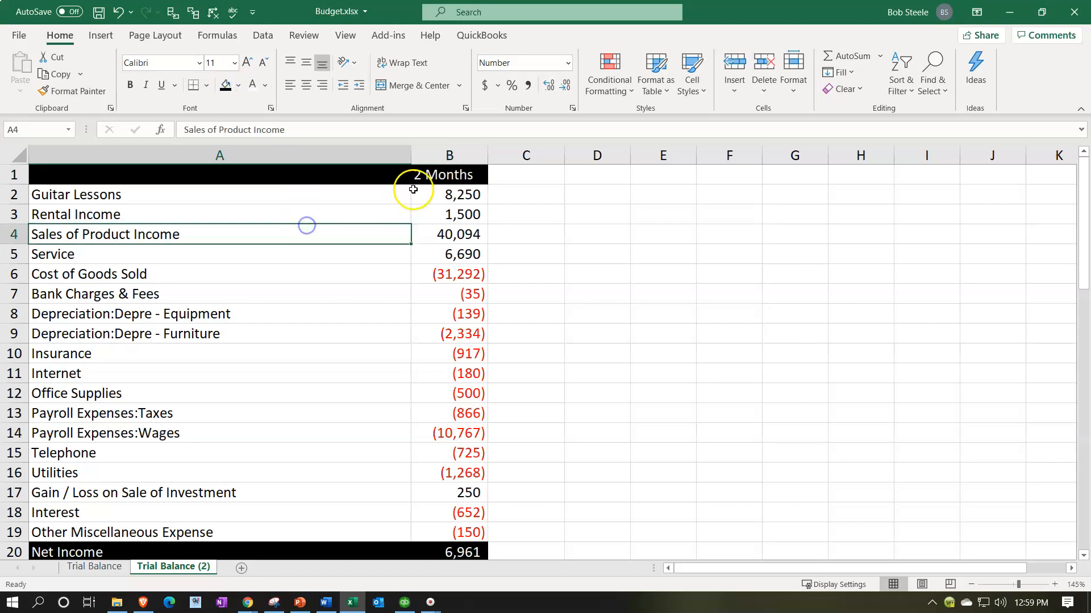
click(437, 174)
click(307, 85)
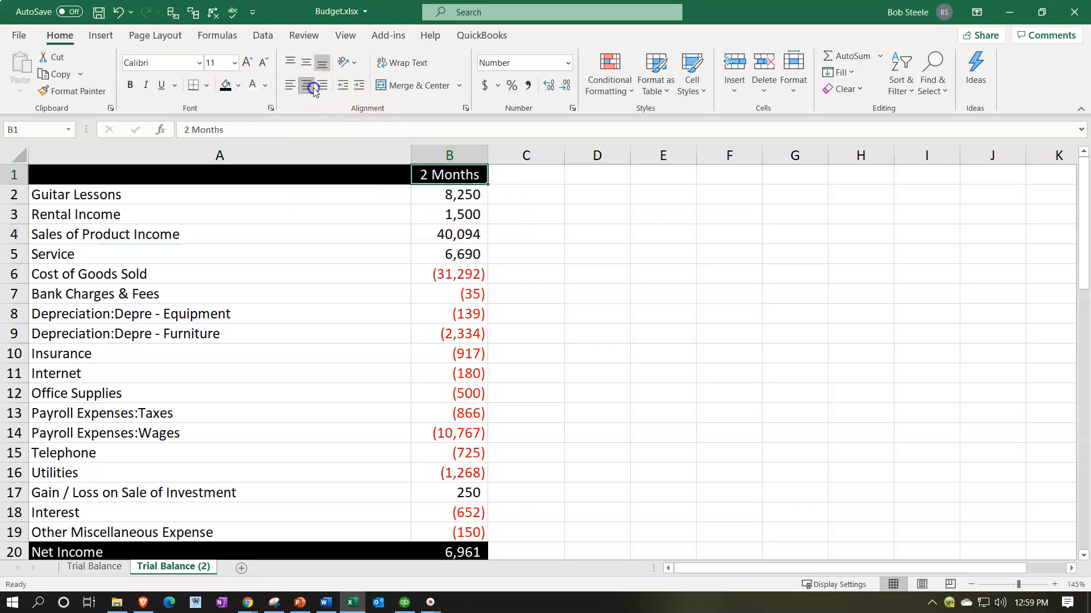
Step: Make the text of the entire worksheet bold
click(21, 156)
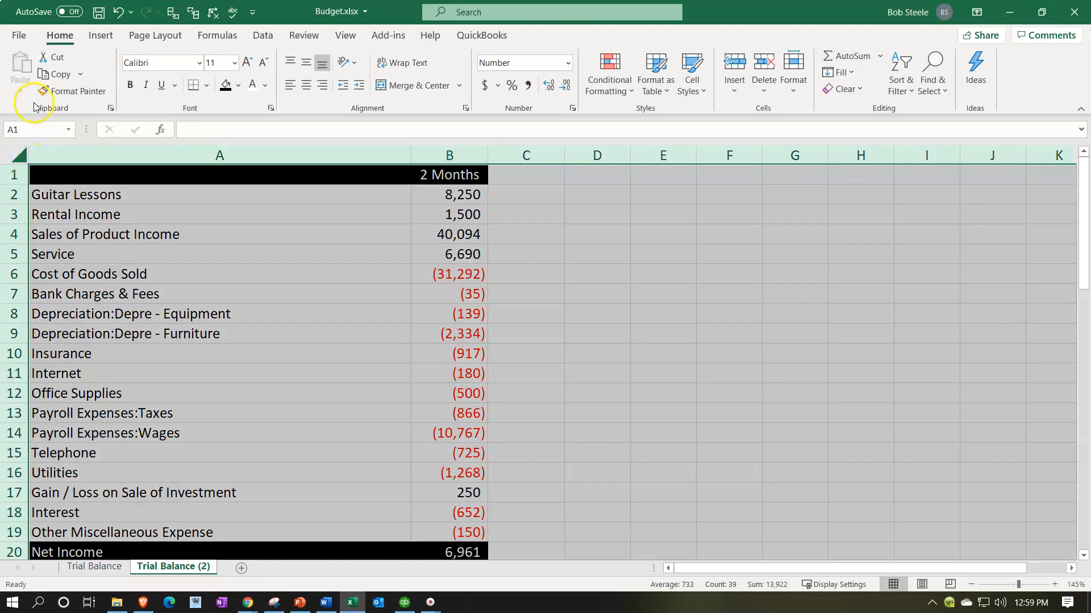
click(128, 86)
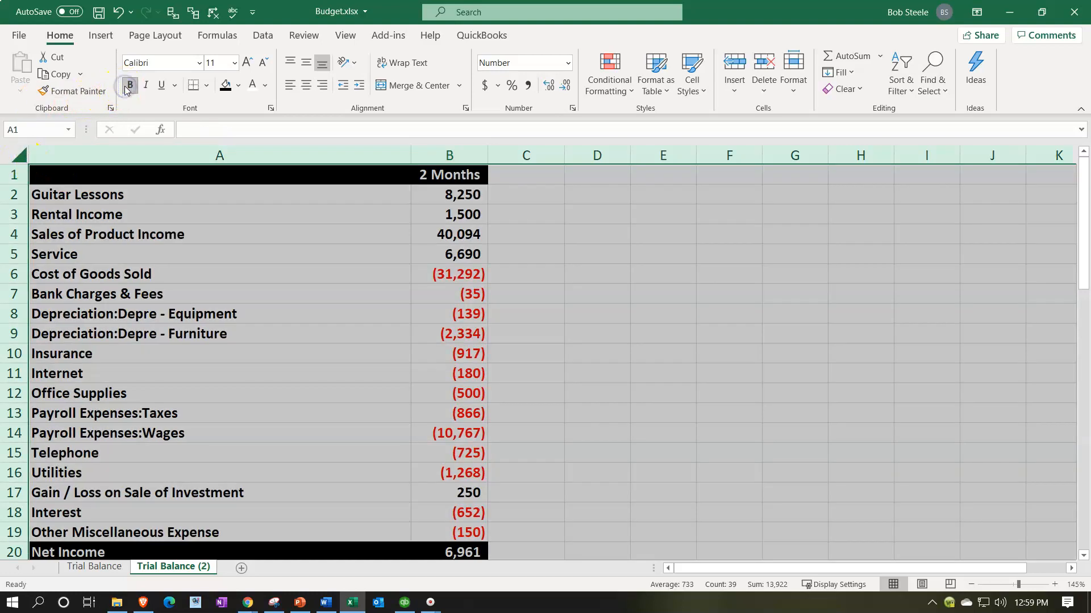
click(308, 274)
Step: Narrow column C to a thin spacer beside the 2 Months column
click(535, 175)
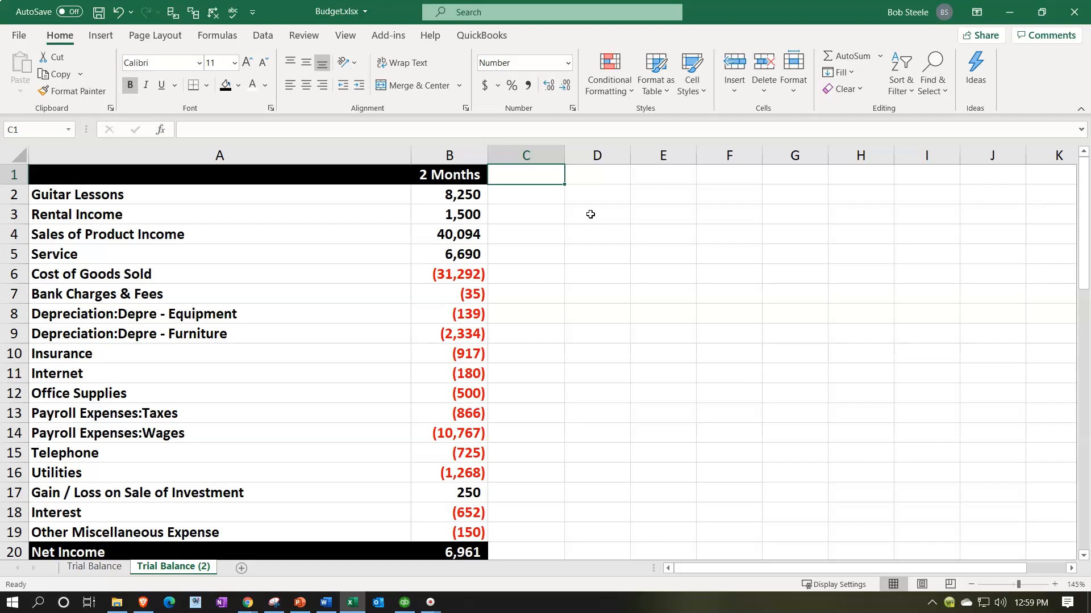
key(Right)
drag(562, 153, 502, 158)
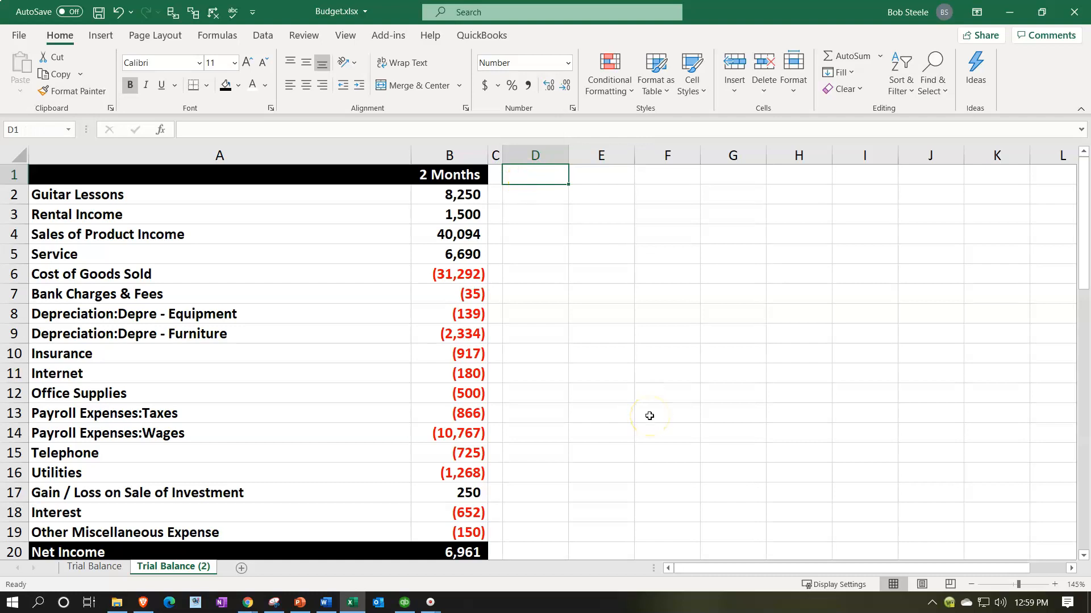
Step: Enter Jan in D1 and Feb in E1, and extend the series across row 1 to cover all twelve months
text(Jan)
key(Tab)
text(Feb)
key(Tab)
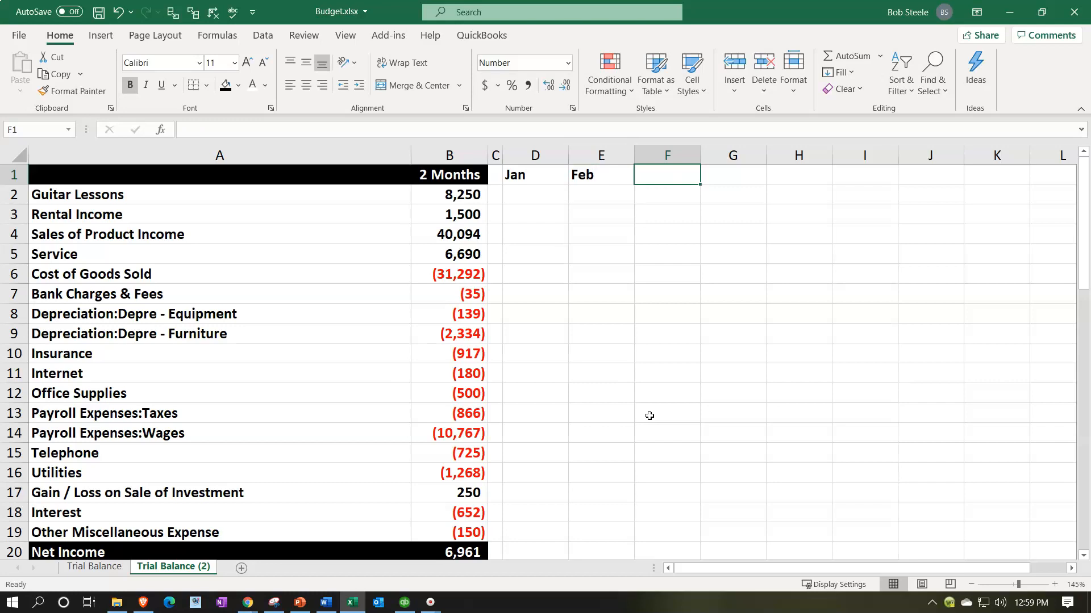
drag(557, 177, 583, 178)
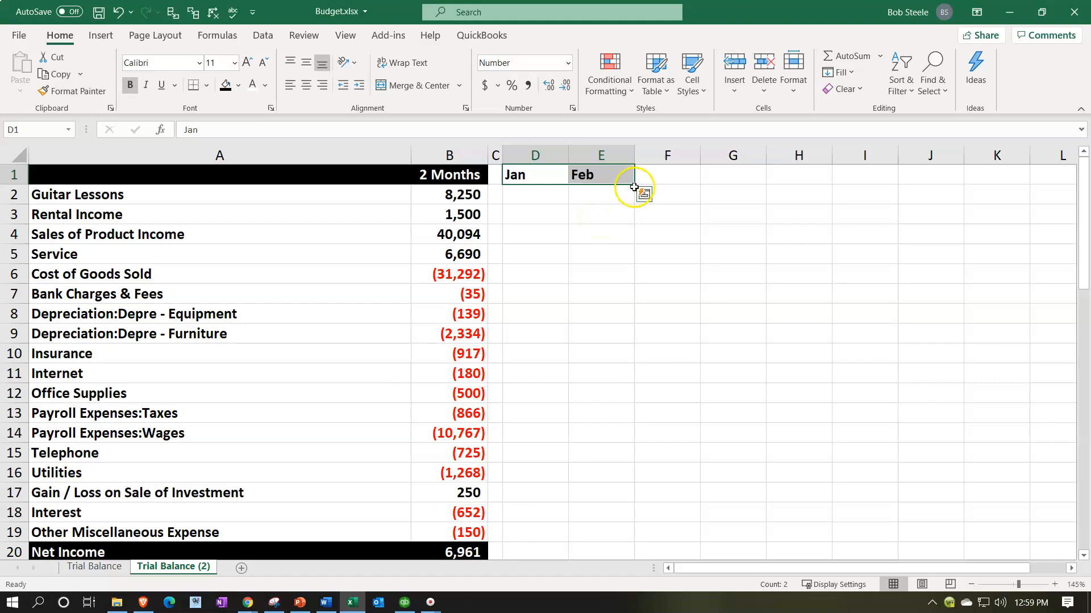
drag(634, 187, 731, 189)
drag(910, 570, 748, 569)
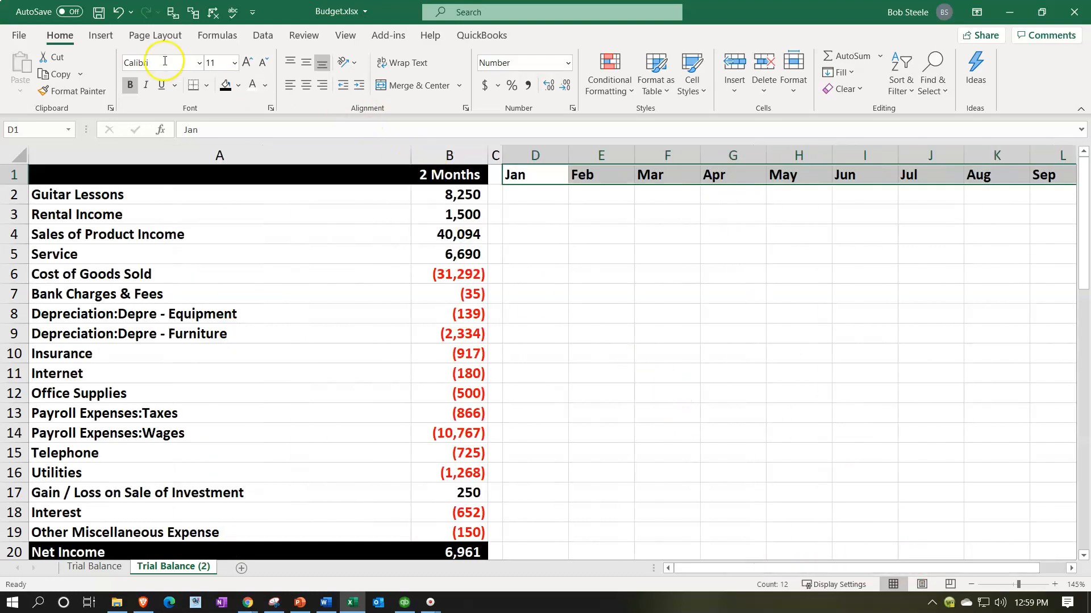
Step: Center the twelve month headings in row 1 and give them a black fill and white font
click(305, 84)
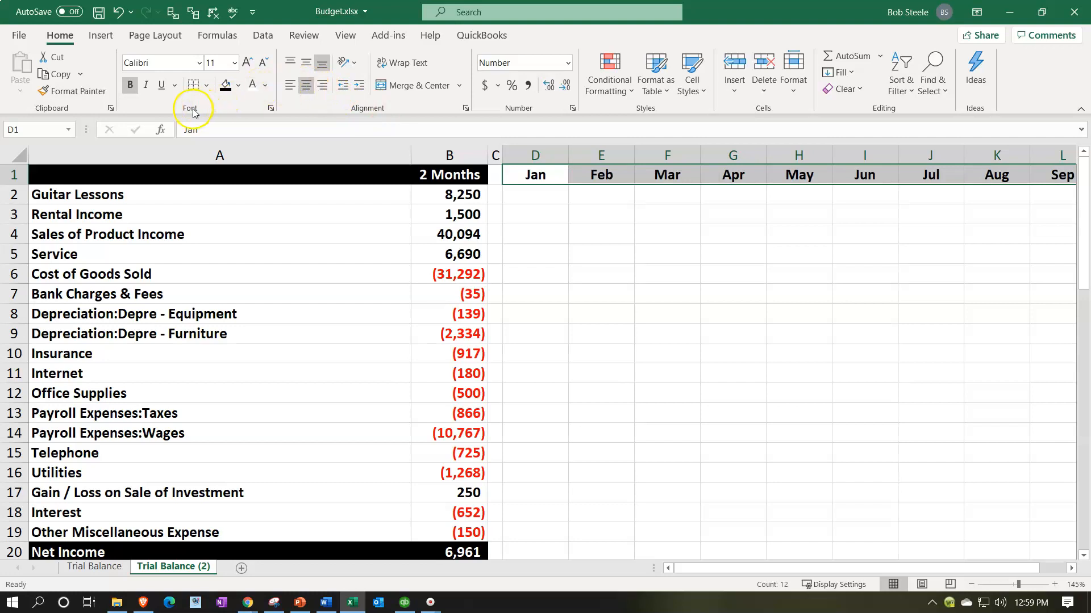
click(225, 85)
click(253, 86)
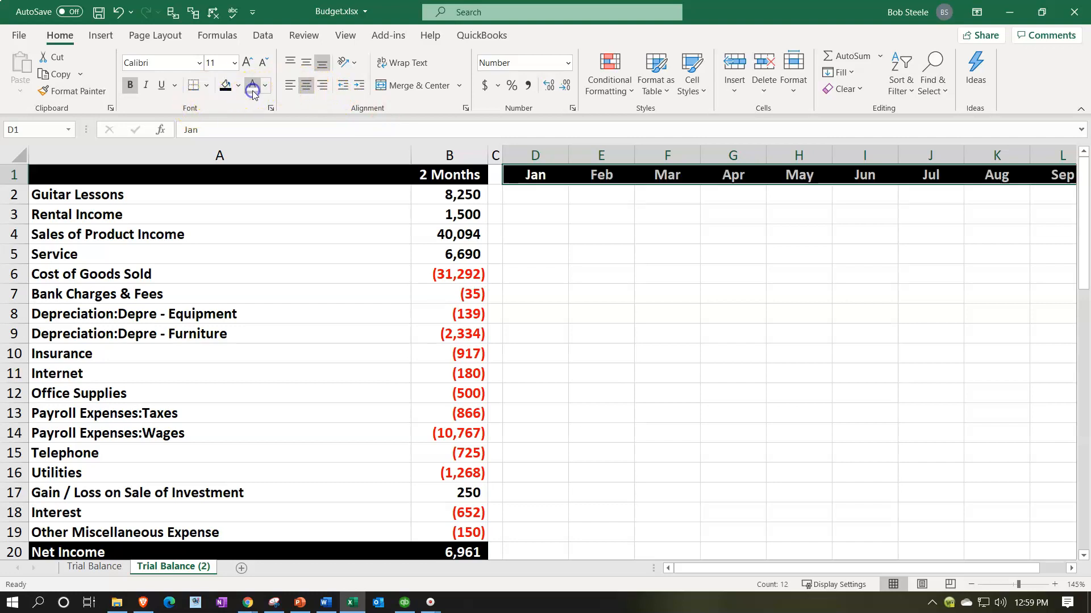
Step: Calculate January's Guitar Lessons amount in D2 as half of the two-month total with =B2/2
click(549, 201)
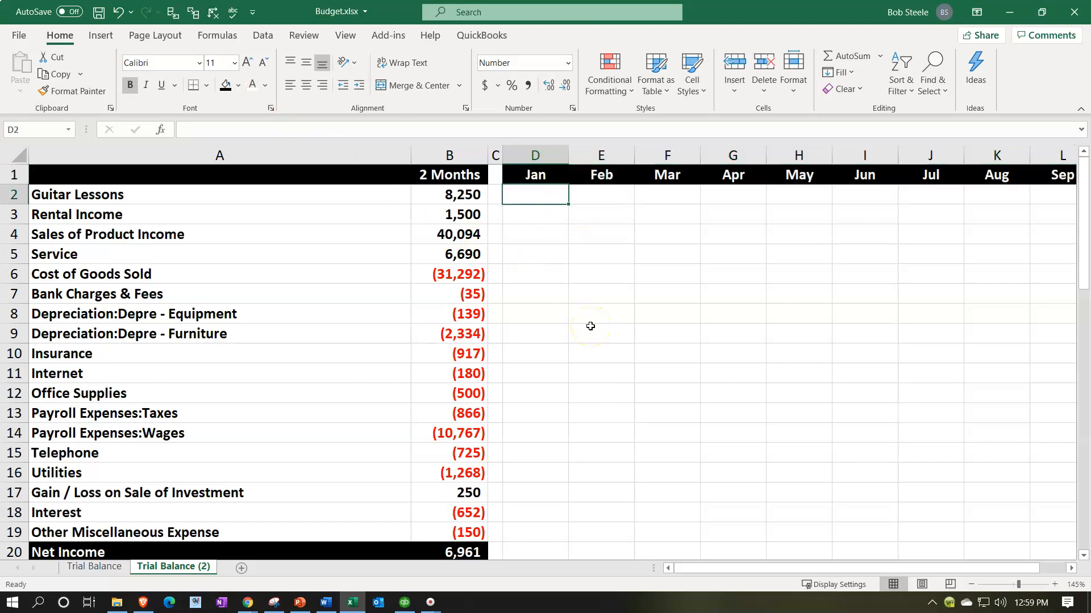
click(462, 195)
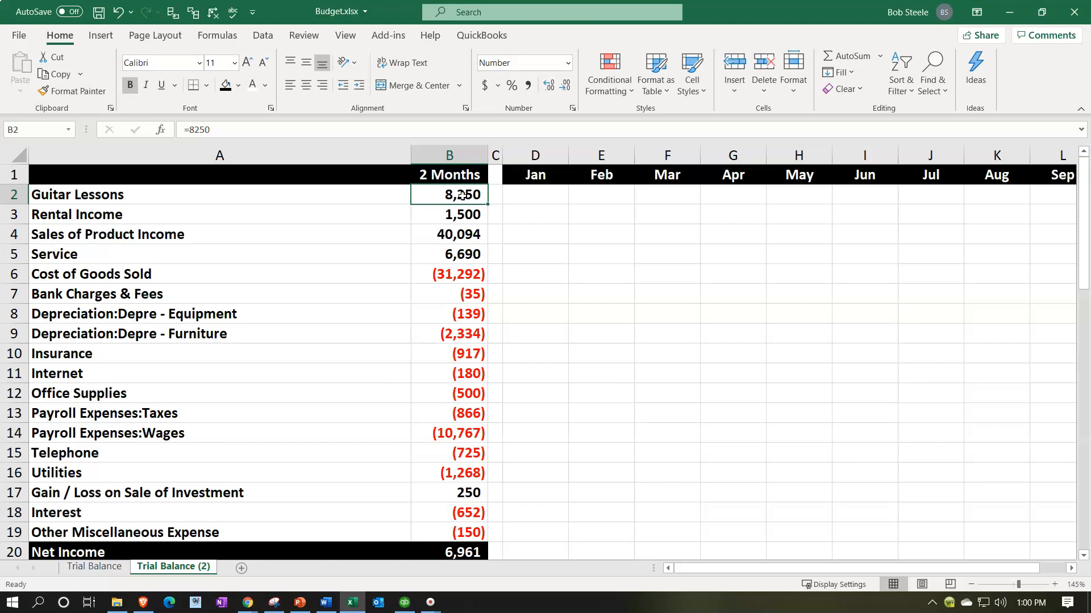
click(539, 195)
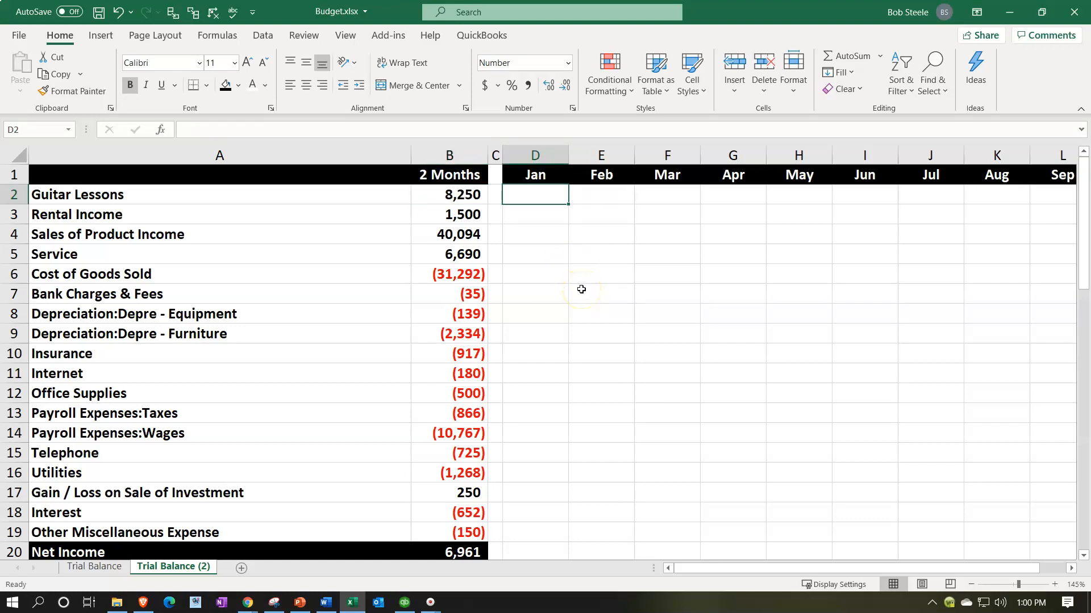
text(=)
key(Left)
key(Left)
text(/)
key(Return)
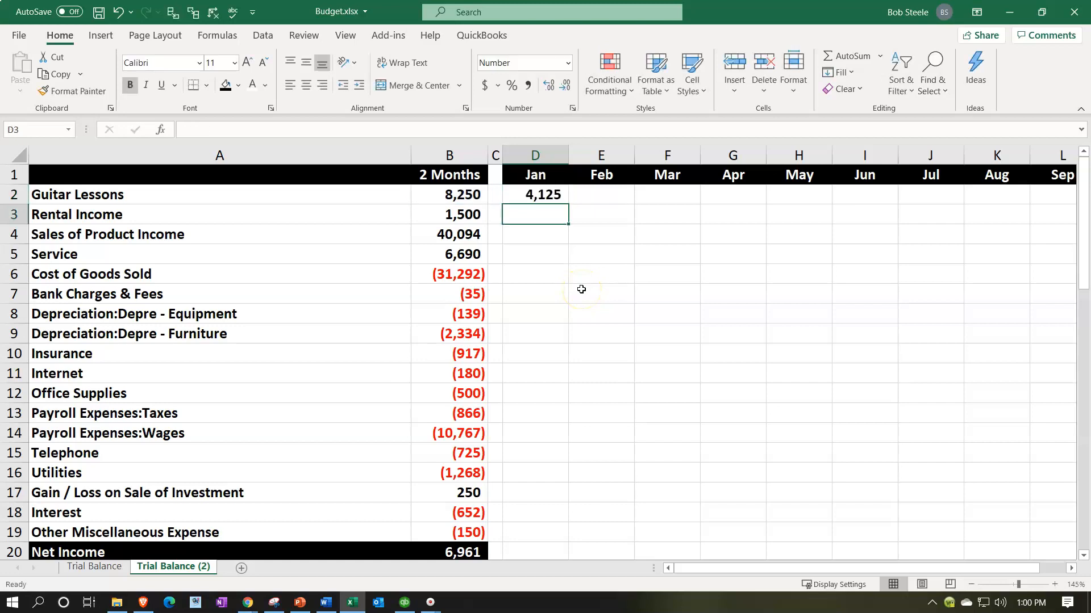
key(Up)
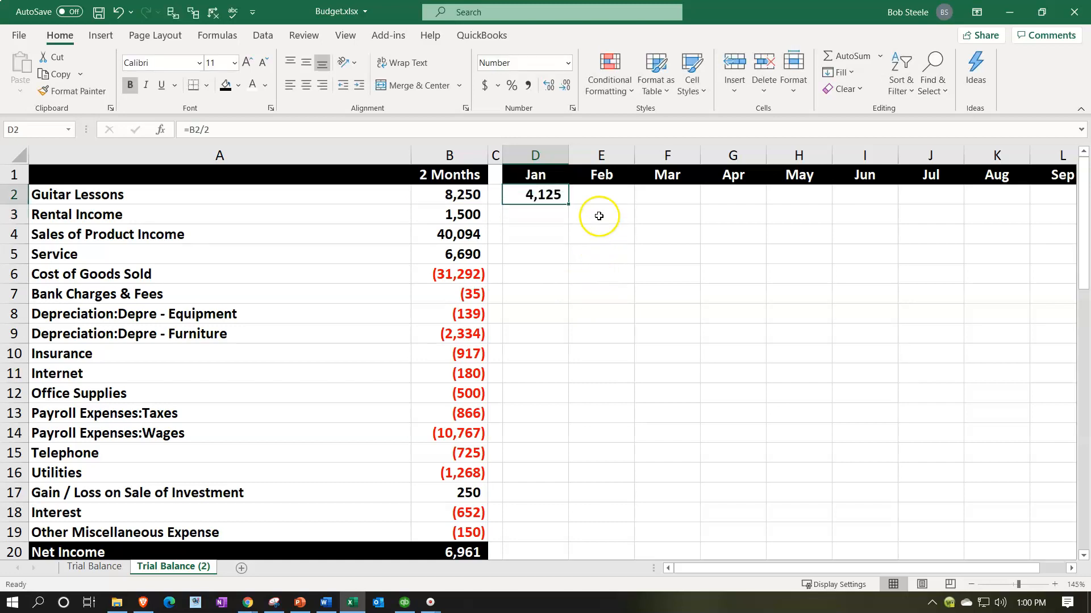
Step: Try carrying January's Guitar Lessons amount forward with =D2 in E2, filled through April, and clear E2:G2
click(594, 191)
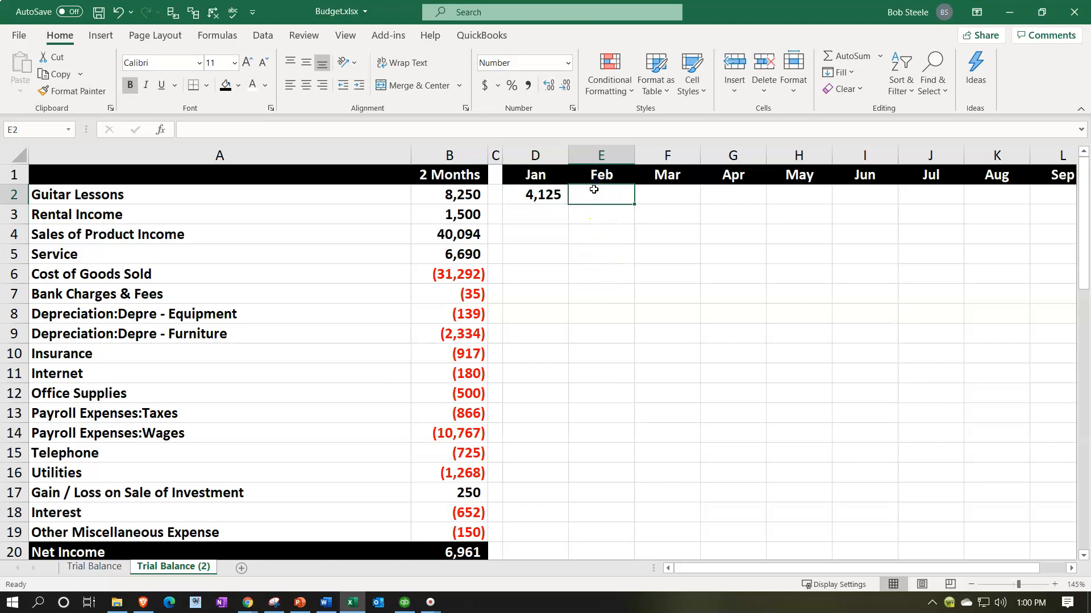
text(=)
key(Left)
key(Return)
click(593, 190)
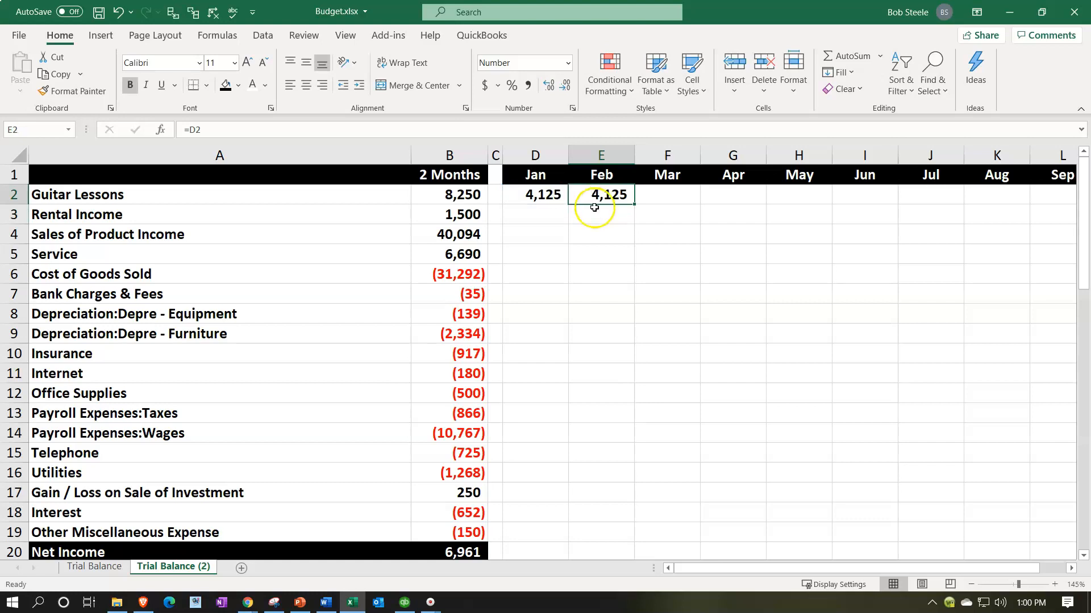
drag(634, 203, 730, 208)
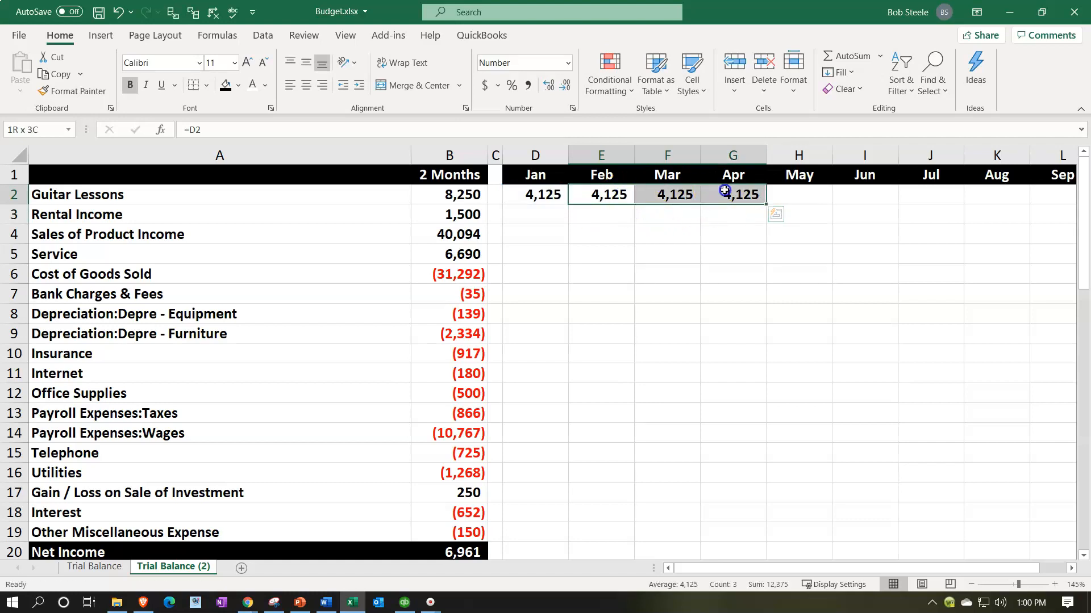
key(Delete)
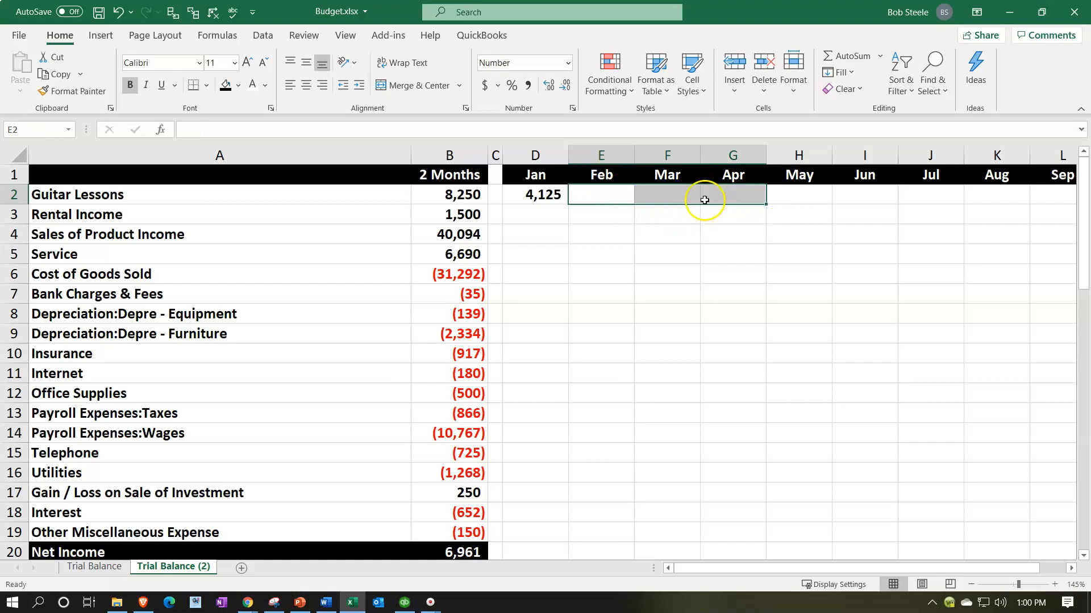
Step: Try an absolute reference in D2 with =$B$2/2 and fill the formula across row 2 through June
double_click(538, 192)
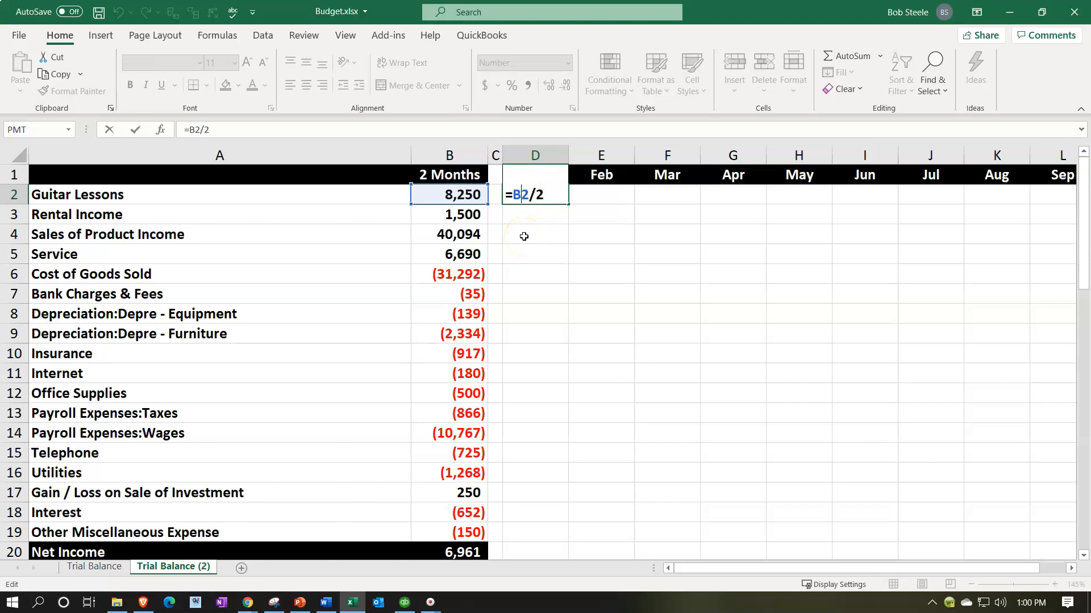
key(shift+Home)
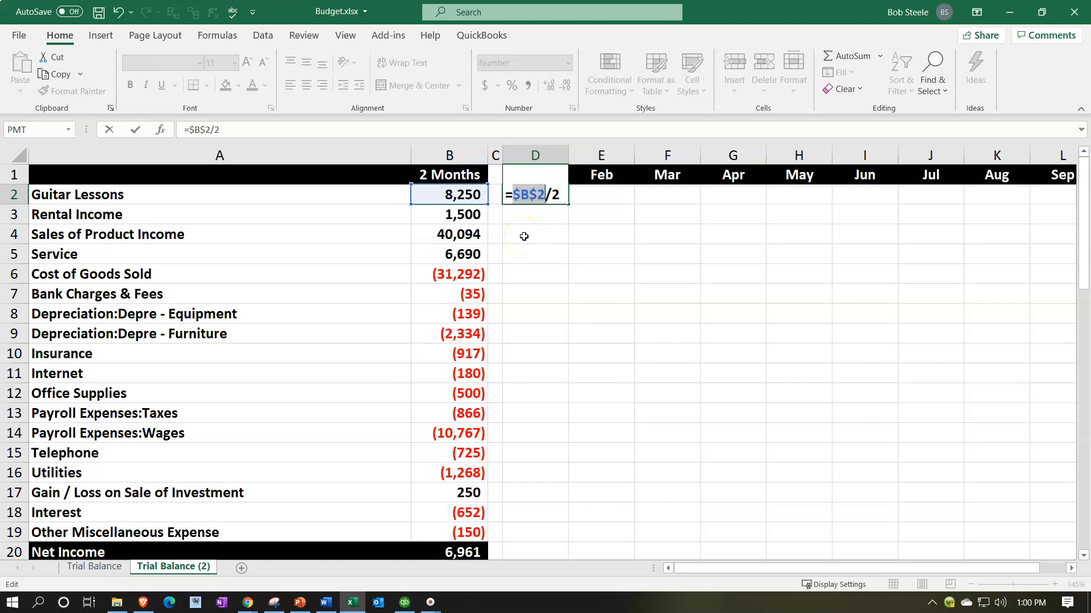
key(Return)
click(534, 194)
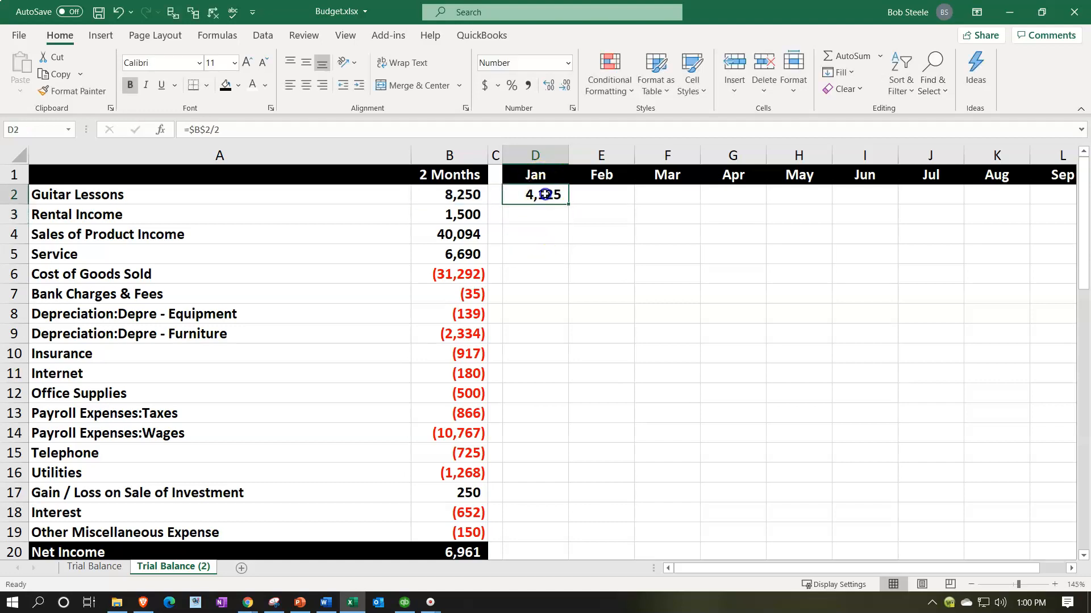
drag(569, 206, 869, 199)
click(789, 250)
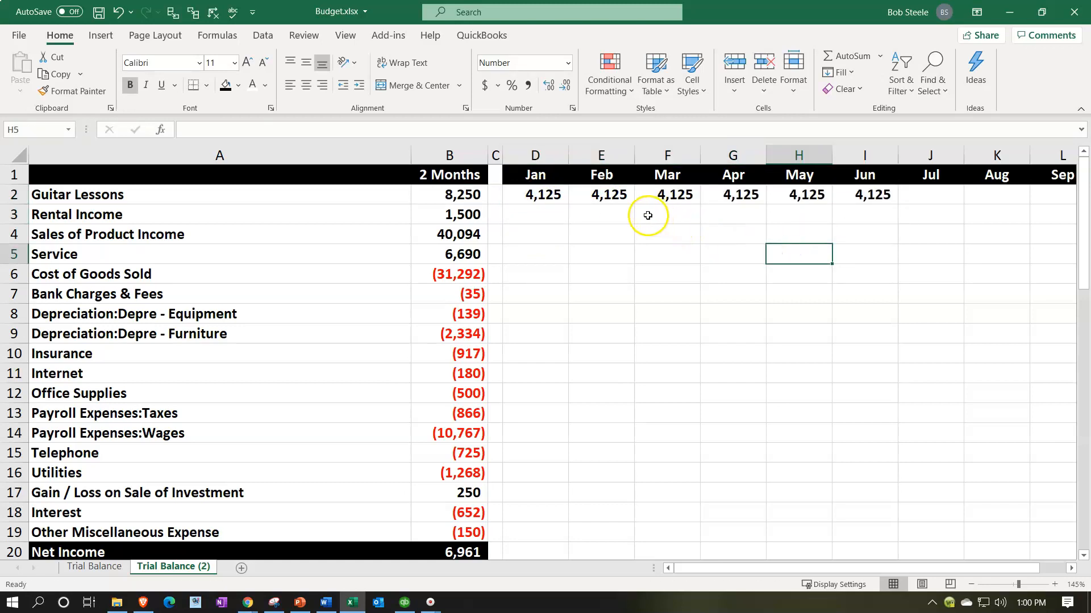
Step: Undo the fill across row 2 and the absolute reference, and check the formula in D2
click(118, 13)
click(118, 13)
double_click(545, 192)
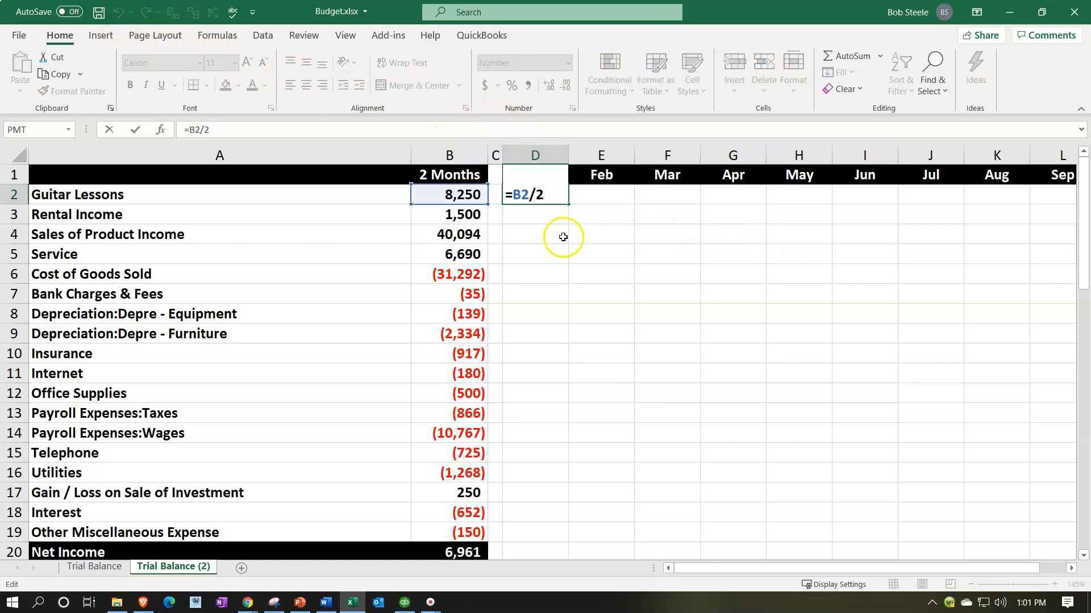
key(Return)
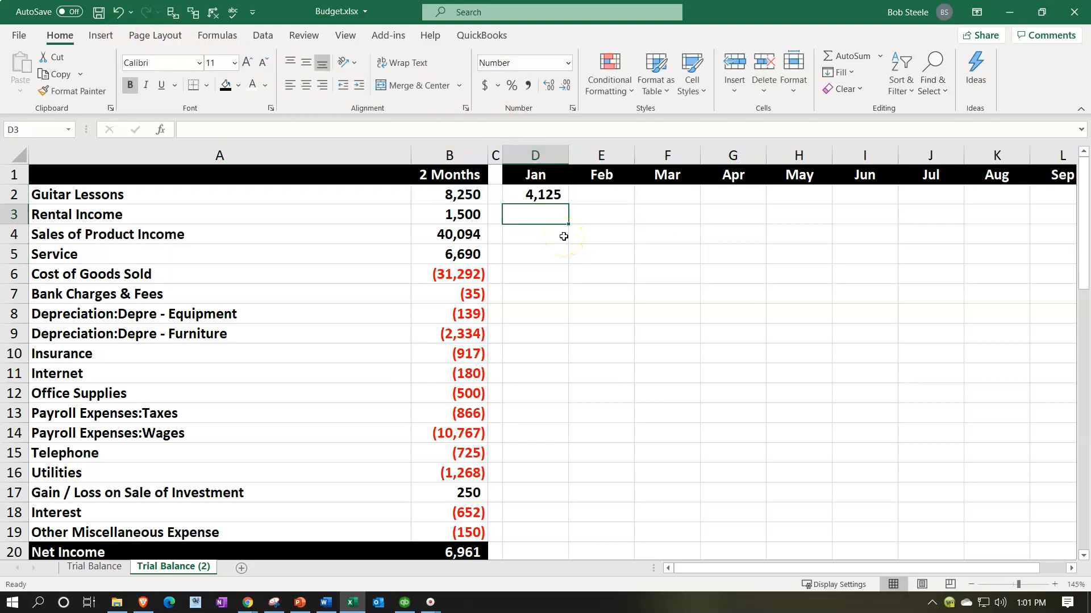
Step: Enter =B3/2 in D3 for January's Rental Income and fill the formula down to Other Miscellaneous Expense in D19
text(=)
key(Left)
key(Left)
text(/)
key(Return)
key(Up)
click(569, 224)
drag(568, 225, 558, 533)
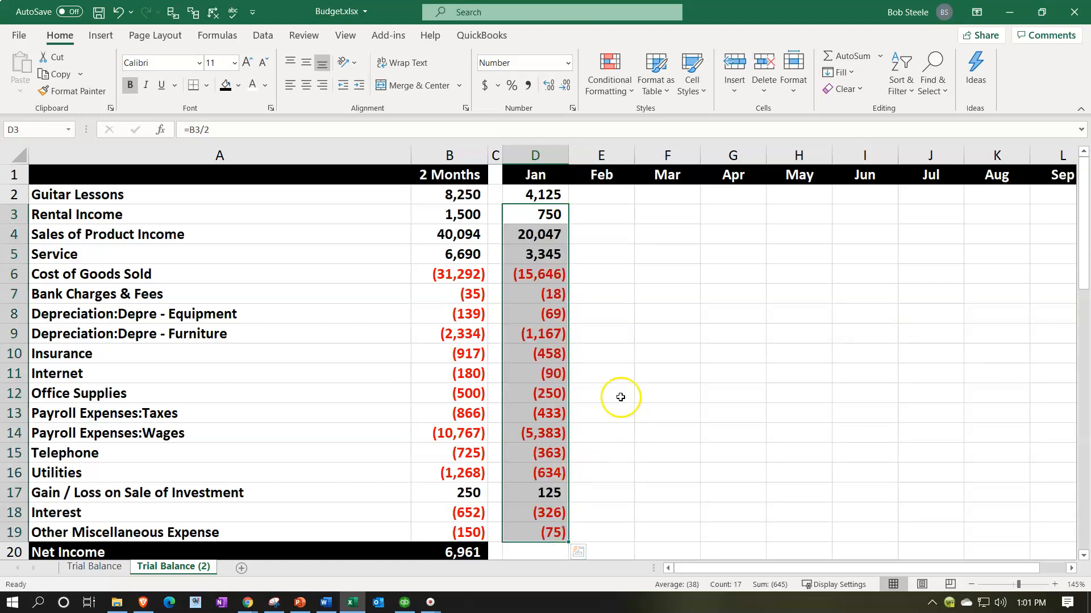
Step: Check the copied January formulas for Insurance in D10 and Payroll Expenses:Taxes in D13
double_click(558, 351)
key(Return)
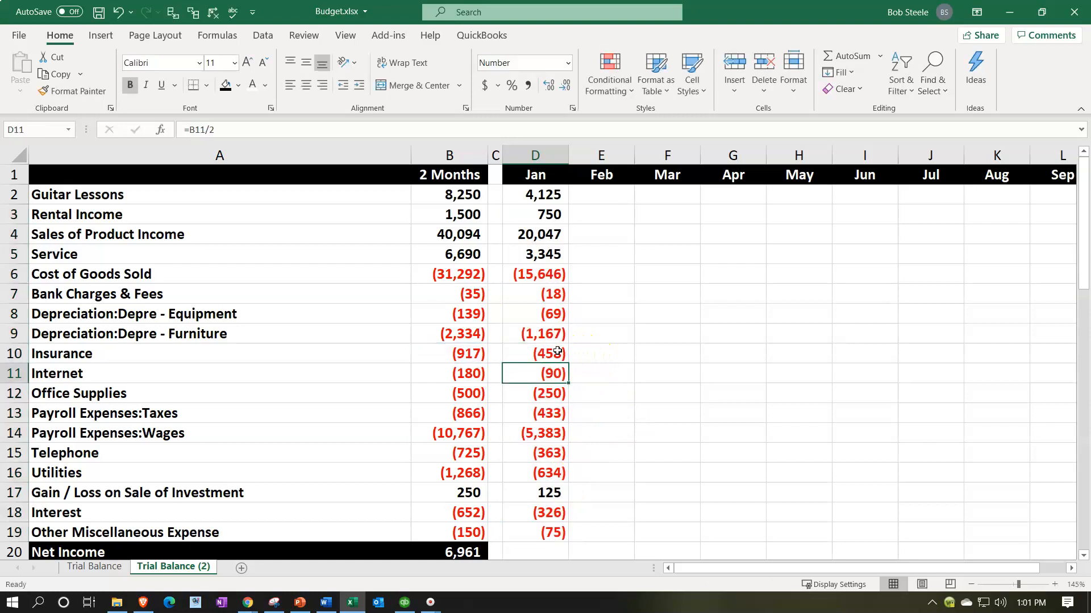
double_click(550, 411)
key(Return)
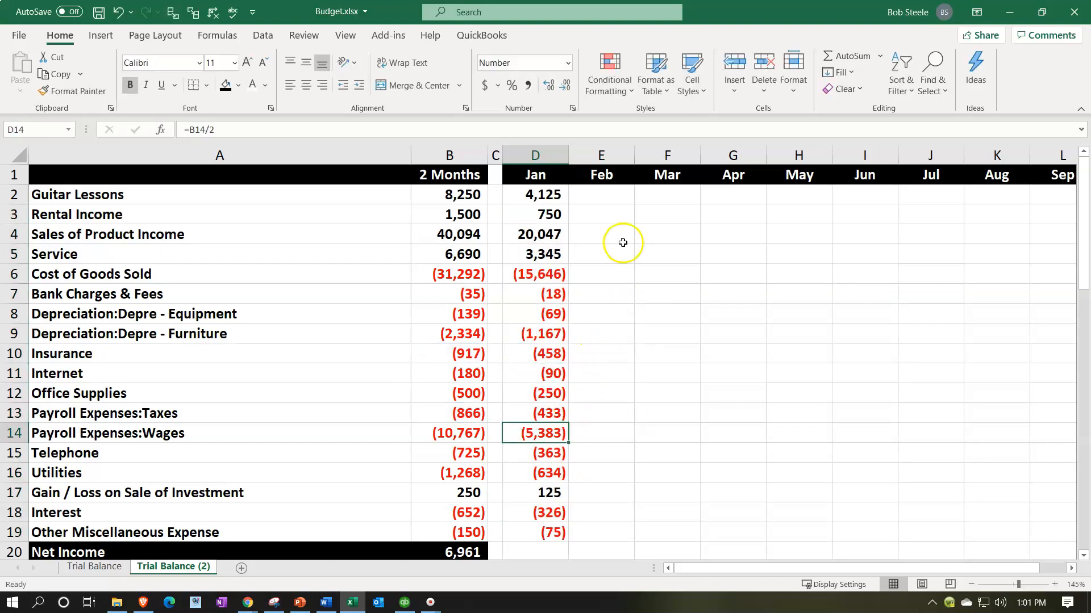
Step: Enter =D2 in E2 for February's Guitar Lessons and fill the formula down to Other Miscellaneous Expense in E19
click(598, 196)
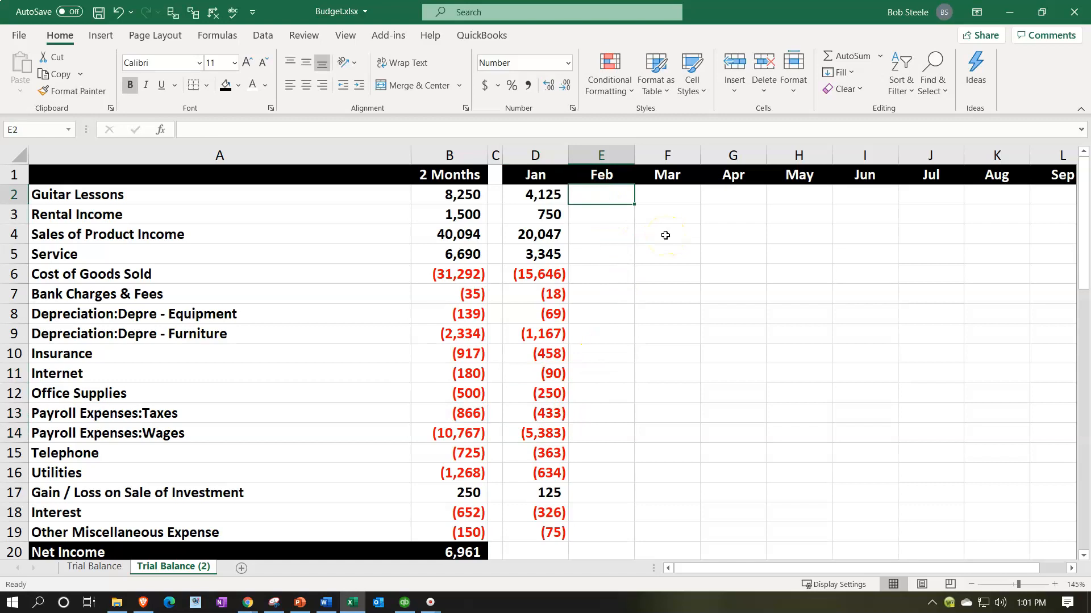
text(=)
key(Left)
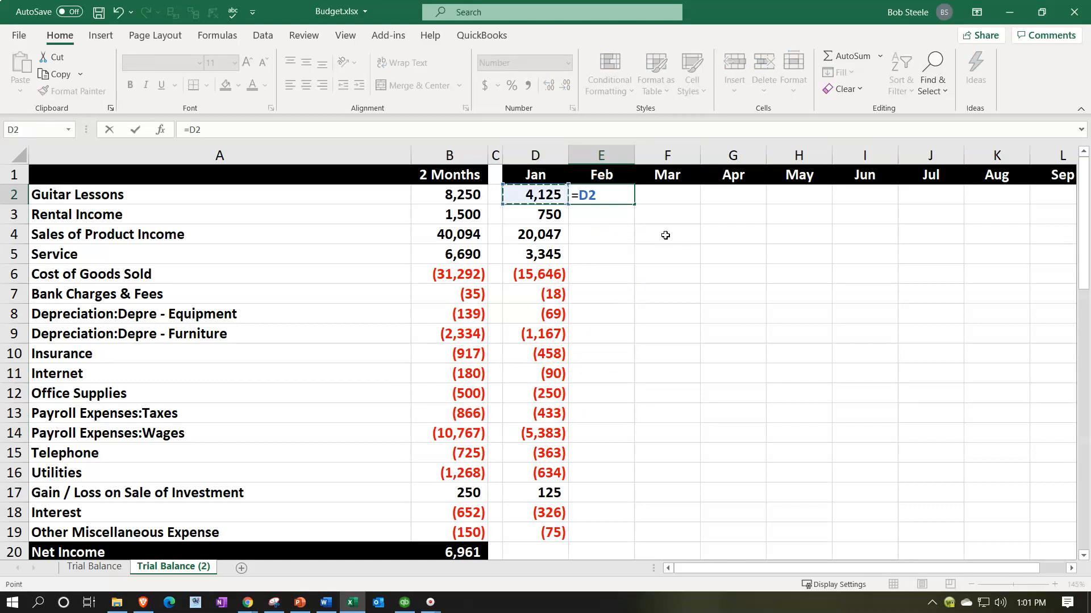
key(Return)
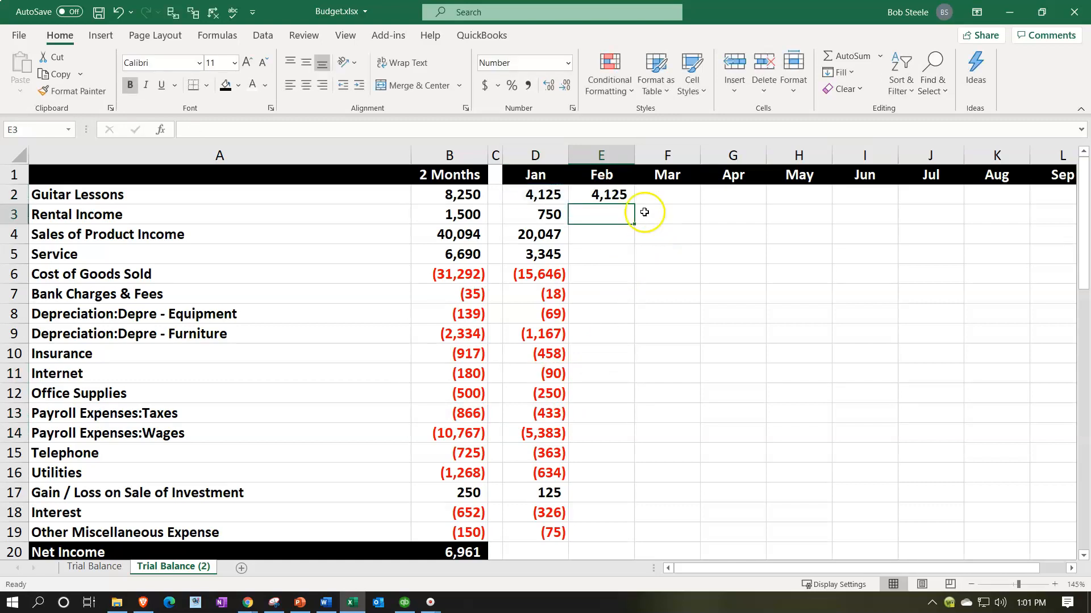
click(629, 196)
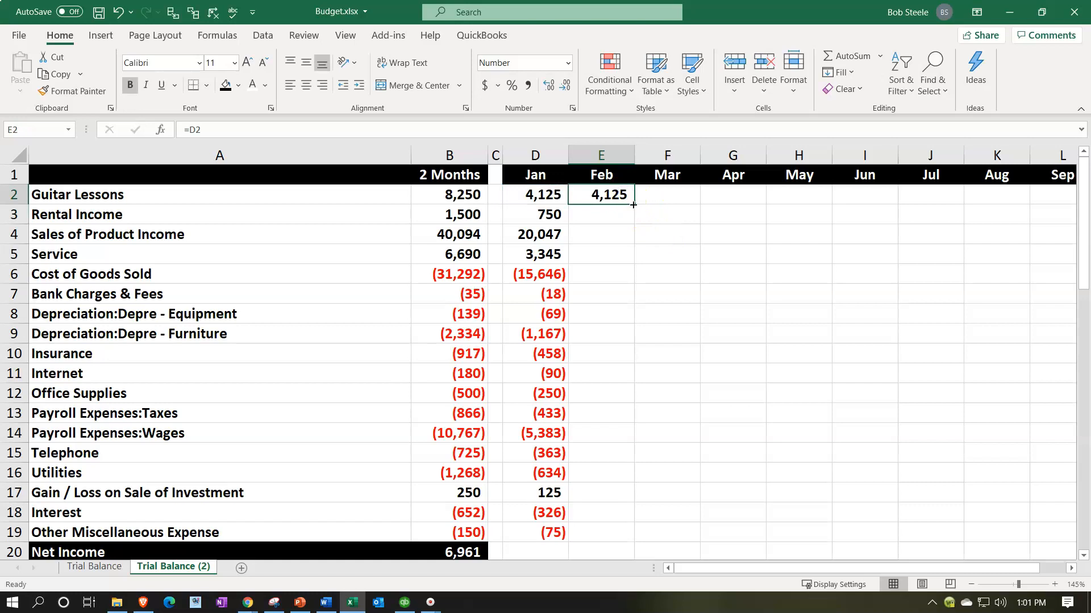
drag(633, 204, 632, 536)
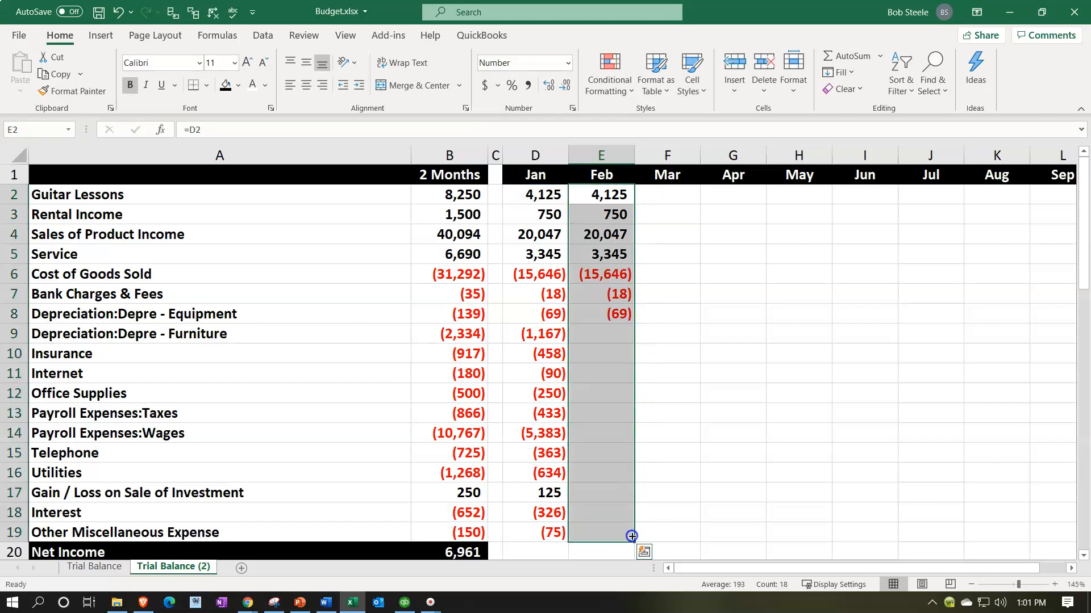
Step: Fill February's formulas in E2:E19 across to March and check the copied formulas in F2 and F5
drag(606, 193, 670, 540)
double_click(680, 196)
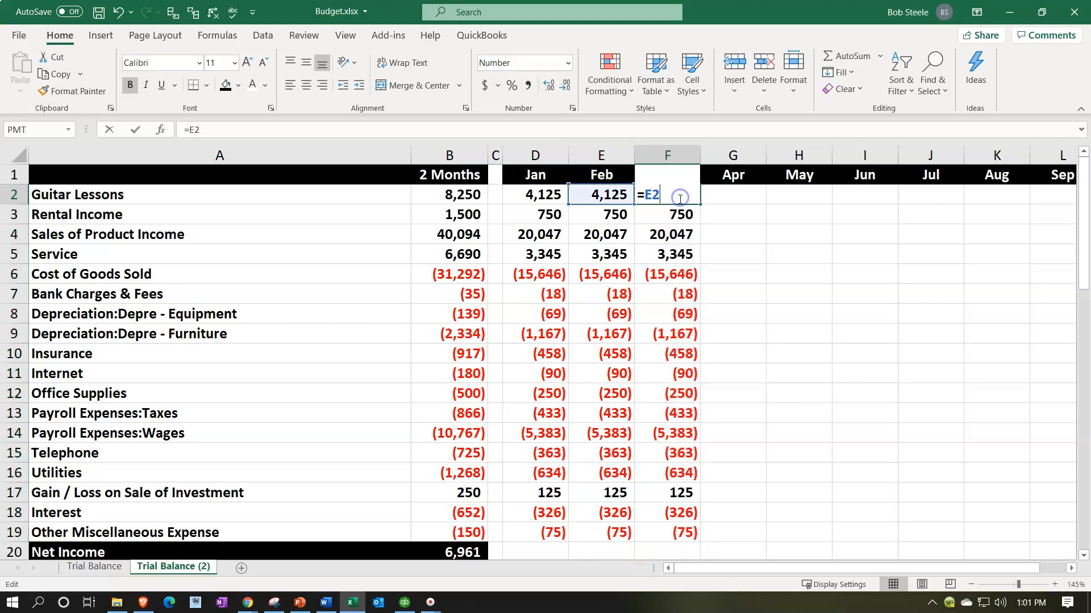
key(Return)
double_click(684, 248)
key(Return)
Step: Fill March's formulas in F2:F19 across the remaining months through December in column O
mouse_move(681, 194)
mouse_down()
mouse_move(680, 537)
mouse_move(964, 559)
mouse_move(928, 504)
mouse_move(792, 468)
mouse_move(791, 425)
mouse_move(767, 478)
mouse_up()
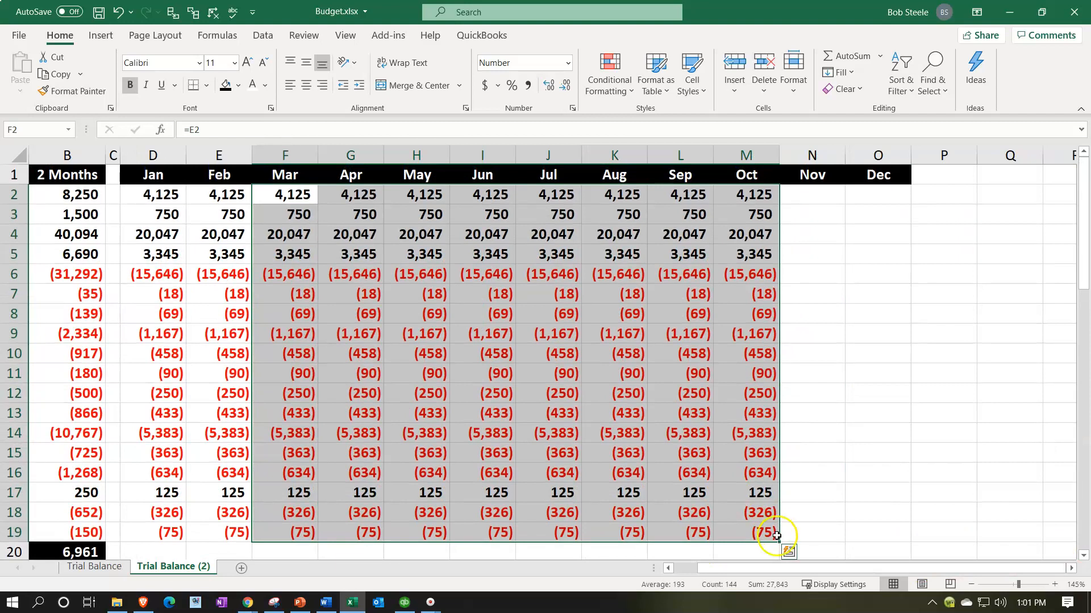
drag(779, 542, 885, 543)
click(866, 254)
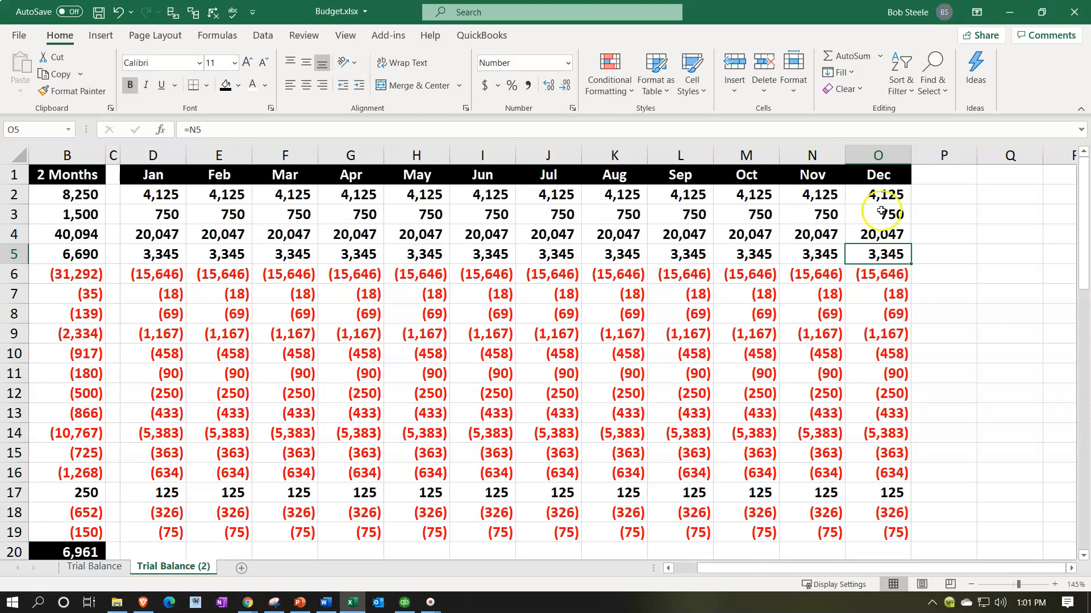
Step: Apply all borders to the monthly amounts from January through December in D2:O19
drag(882, 195, 546, 538)
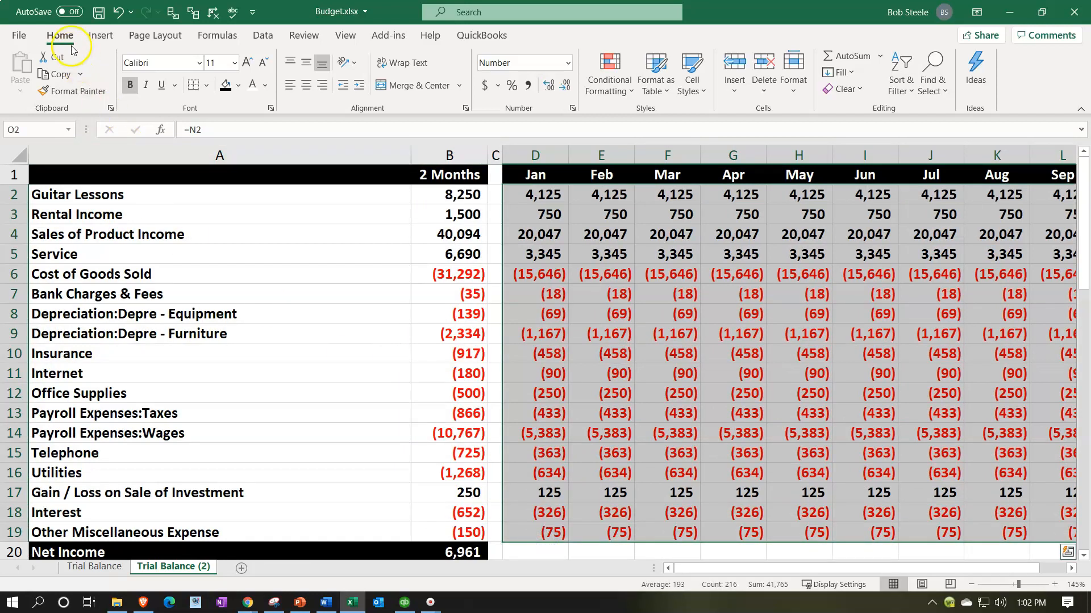
click(208, 86)
click(245, 233)
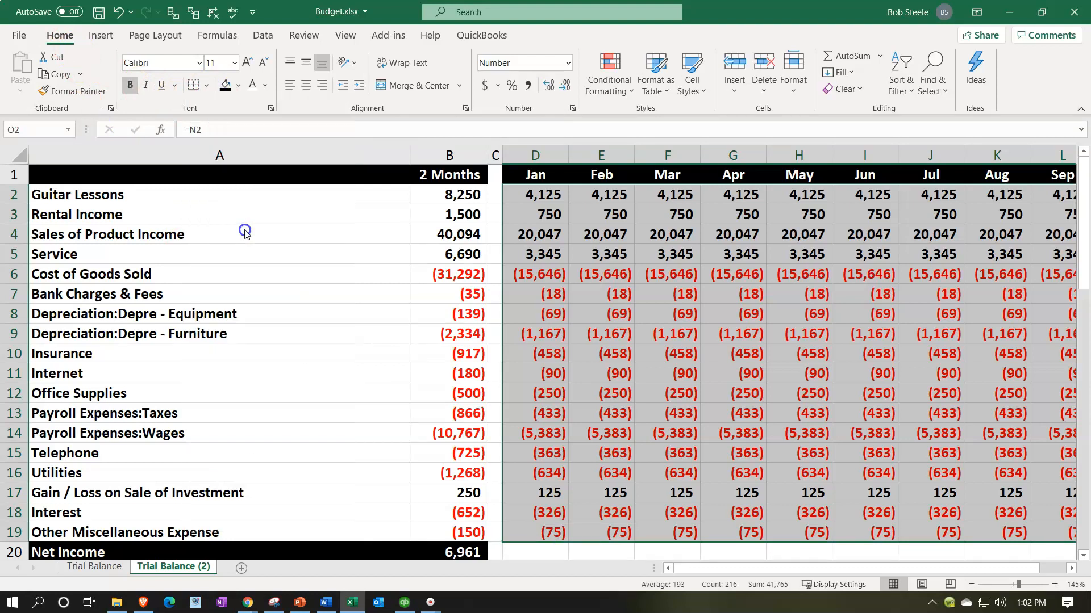
drag(881, 567, 568, 579)
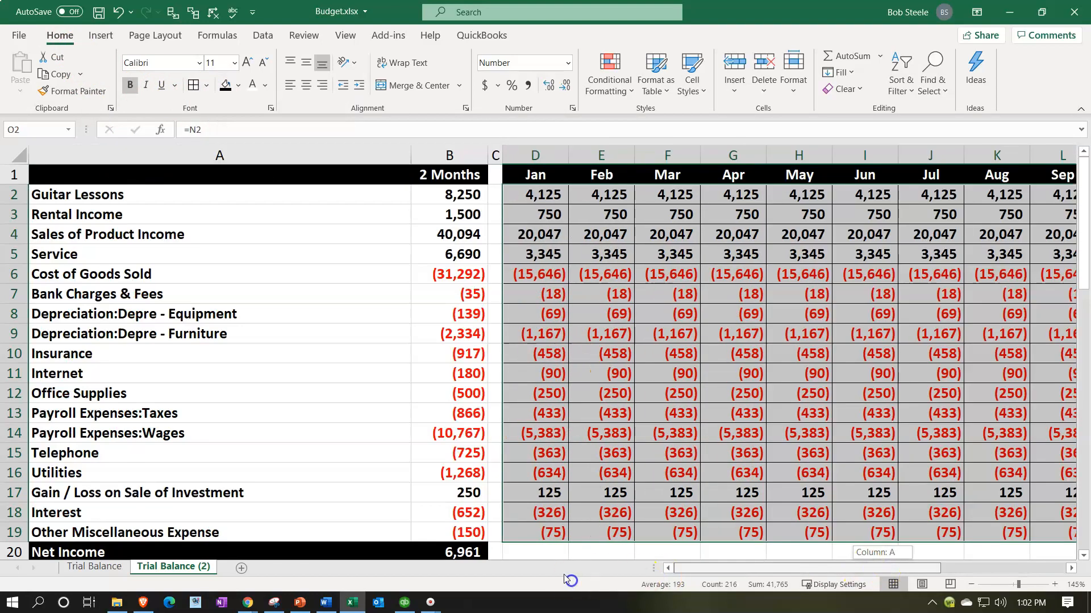
Step: Apply the same borders to the account names and two-month totals in A2:B19, and narrow column A to fit the names
drag(134, 194, 428, 528)
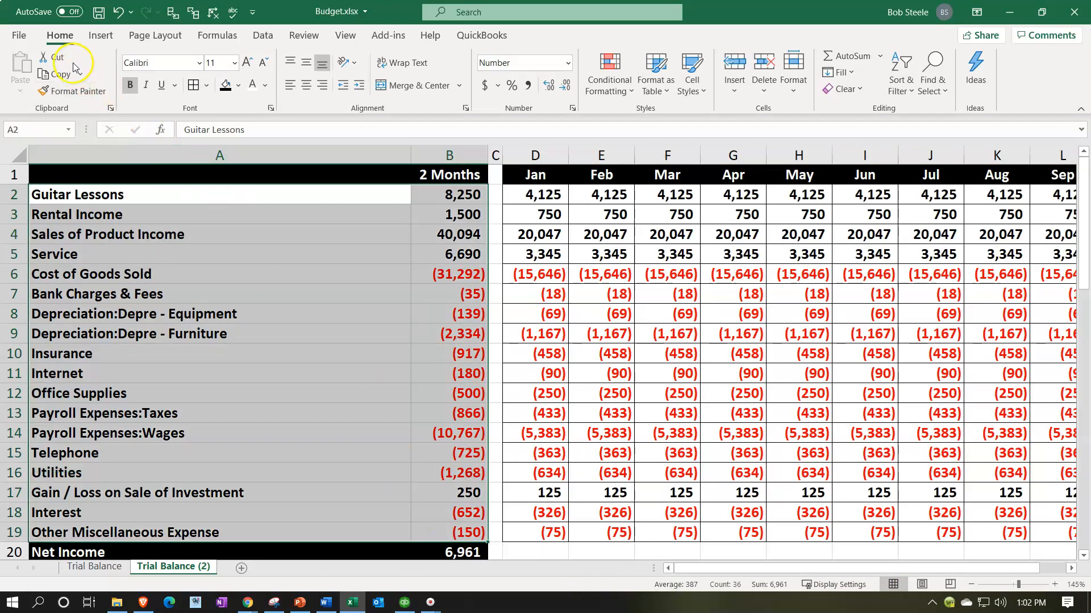
click(193, 85)
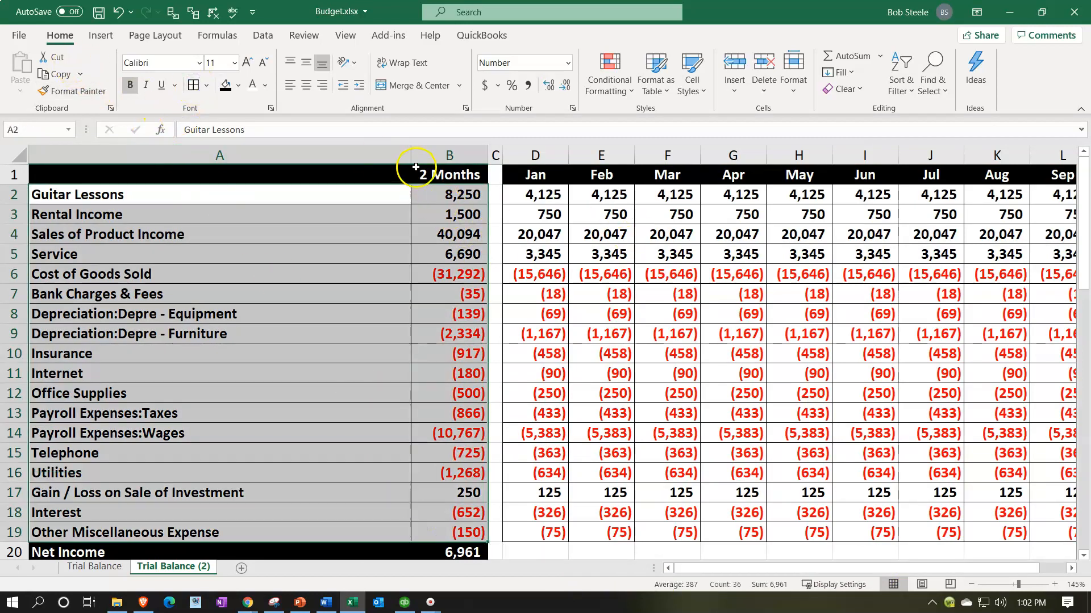
drag(411, 160, 253, 170)
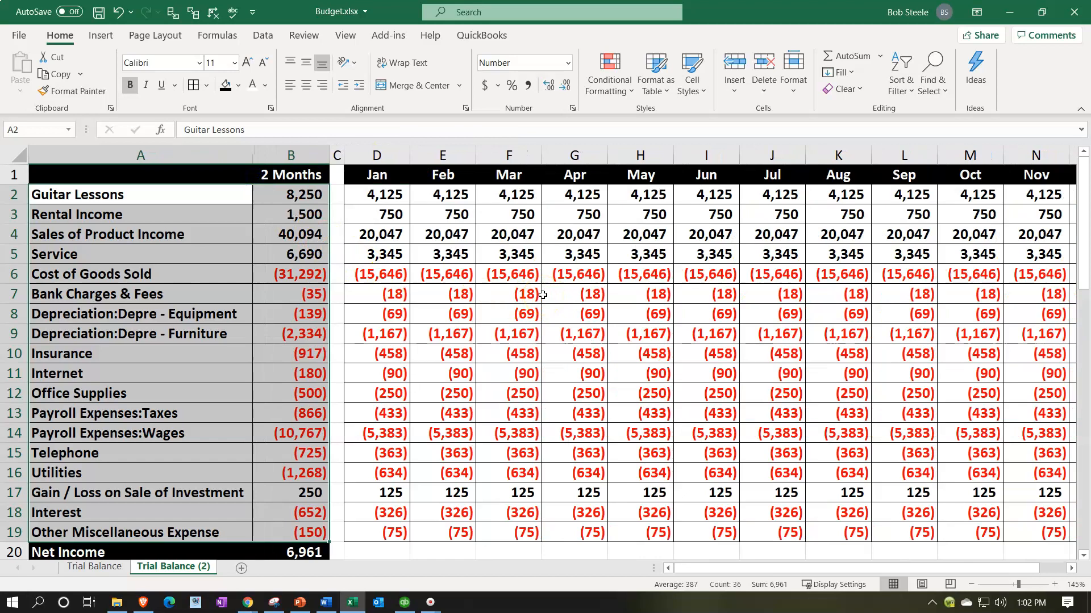
Step: Enter =SUM(D2:D19) in D20 to total January's net income
scroll(542, 295, down, 1)
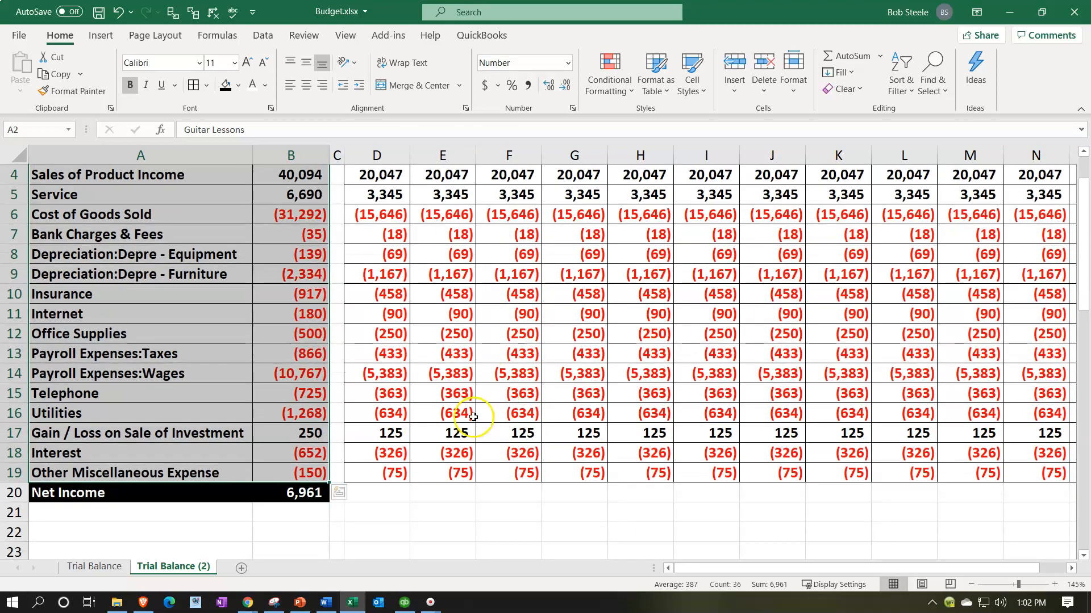
click(396, 490)
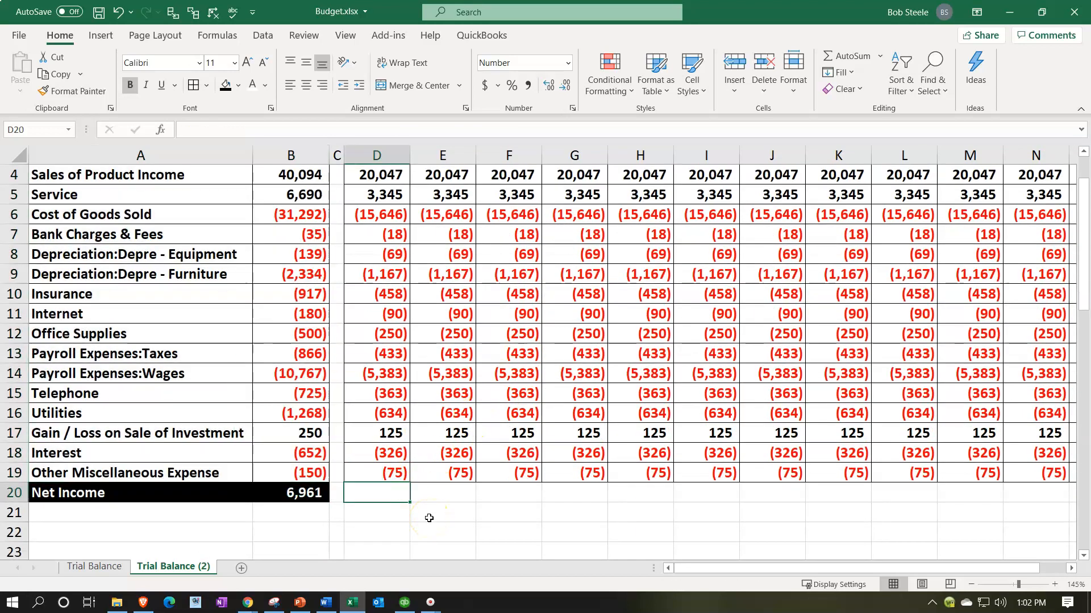
text(=sum()
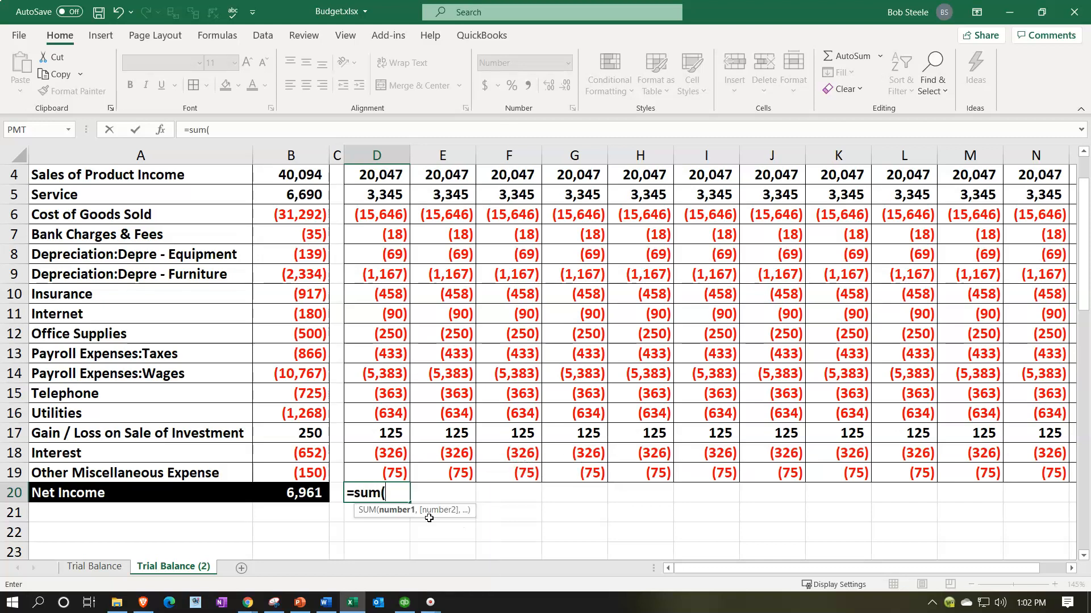
key(Up)
key(shift+Up)
key(shift+Up)
key(shift+Up)
key(shift+Up)
key(shift+Up)
key(shift+Up)
key(shift+Up)
key(shift+Up)
key(shift+Up)
key(shift+Up)
key(shift+Up)
key(shift+Up)
key(shift+Up)
key(shift+Up)
key(shift+Up)
key(shift+Up)
key(shift+Up)
key(shift+Up)
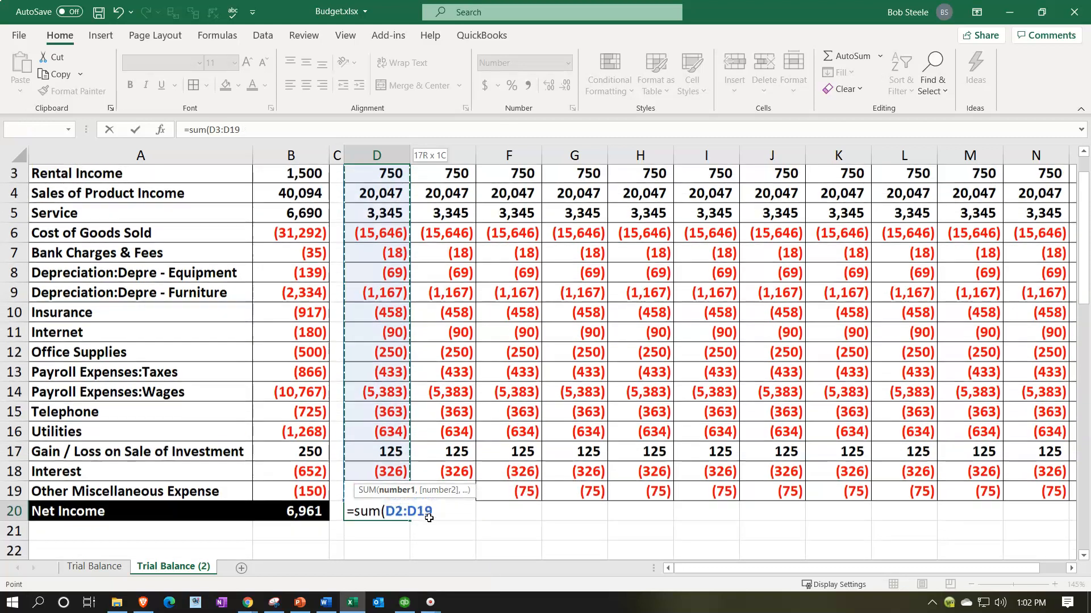
key(shift+Down)
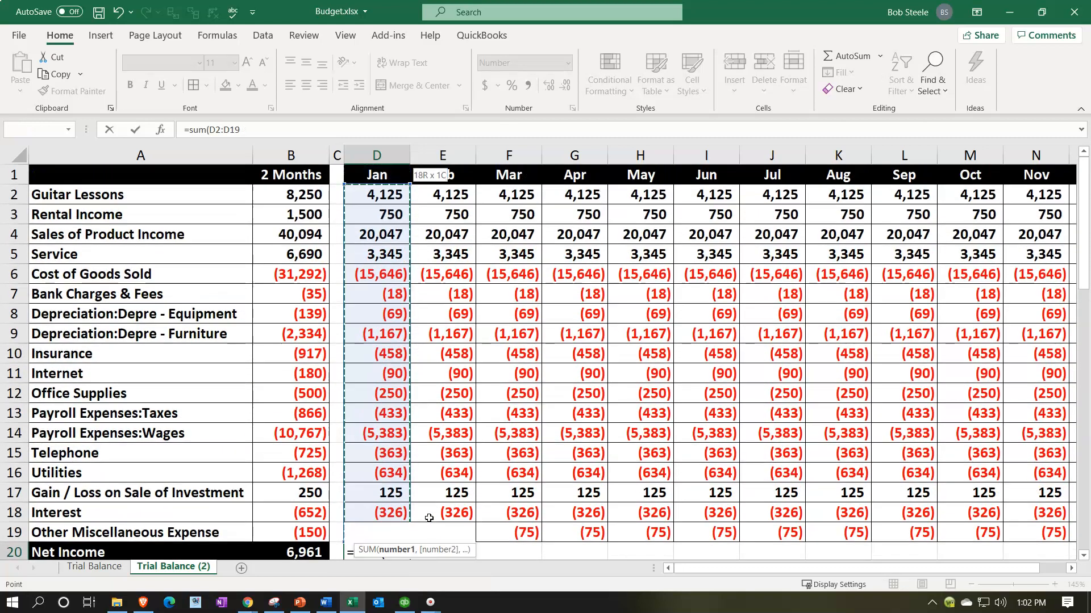
key(Return)
Step: Fill January's net income formula across row 20 through December and format D20:O20 with black fill and white text
drag(391, 517, 851, 521)
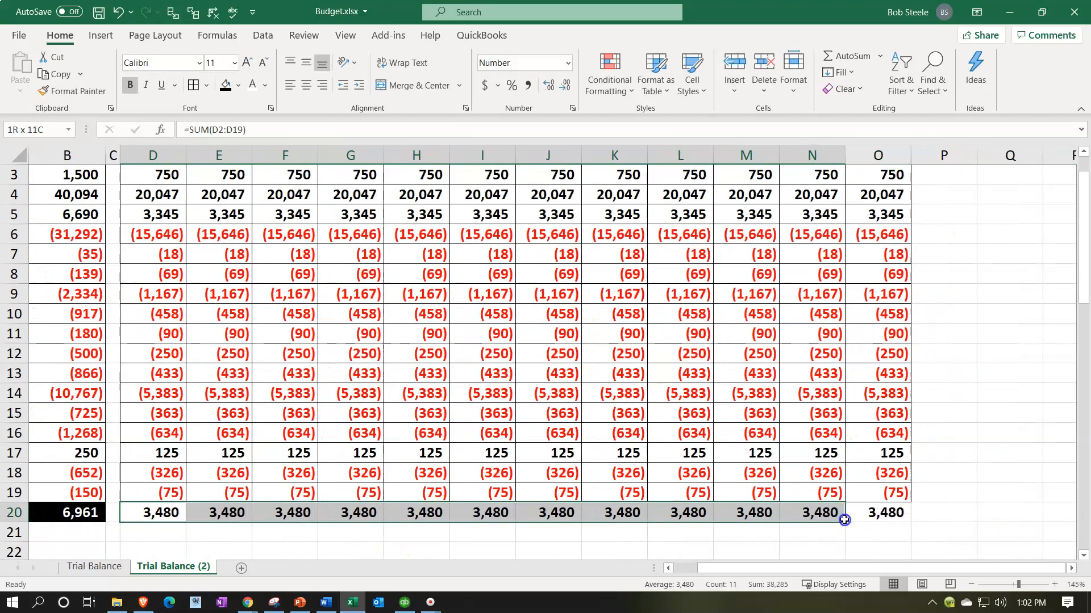
click(226, 88)
click(253, 86)
click(332, 305)
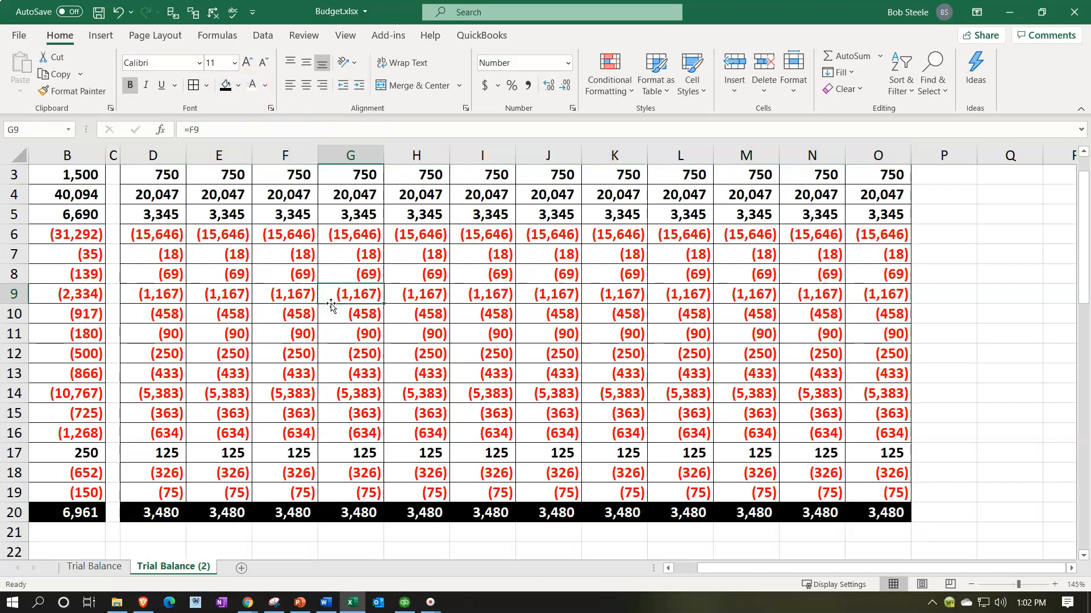
key(Left)
key(Left)
key(Left)
key(Left)
key(Left)
key(Left)
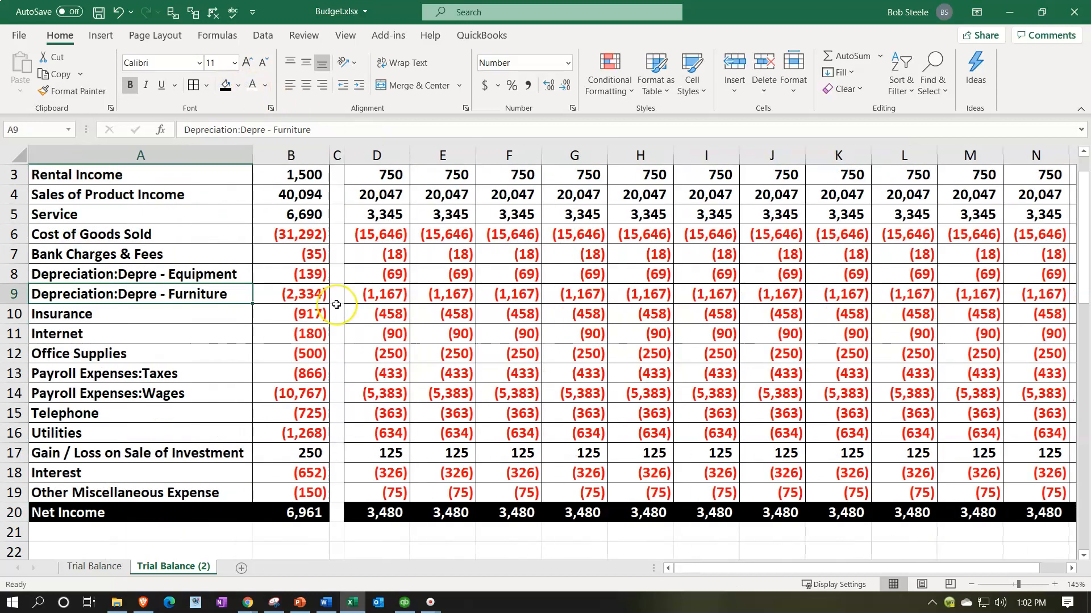
scroll(337, 305, up, 1)
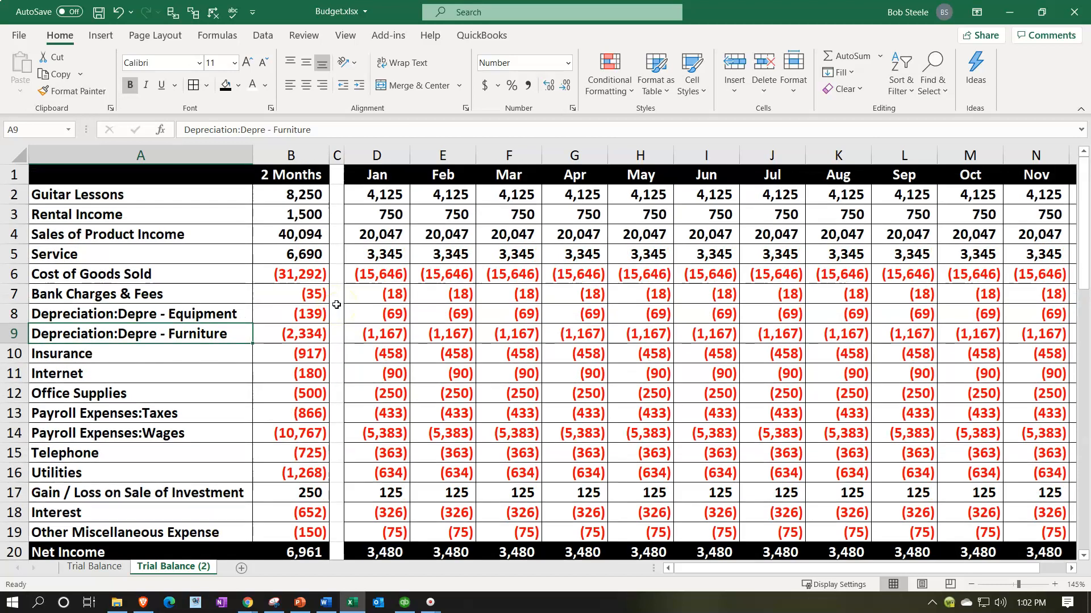
Step: Switch to Calculator, place it over the worksheet near the January Guitar Lessons amount, and clear its value
click(380, 196)
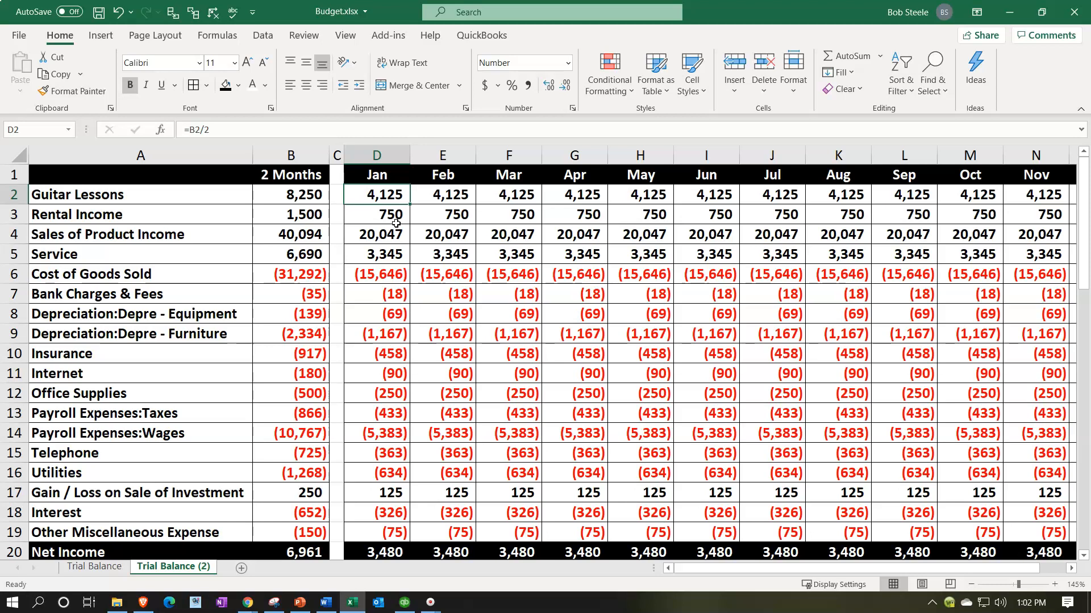
drag(990, 42, 490, 274)
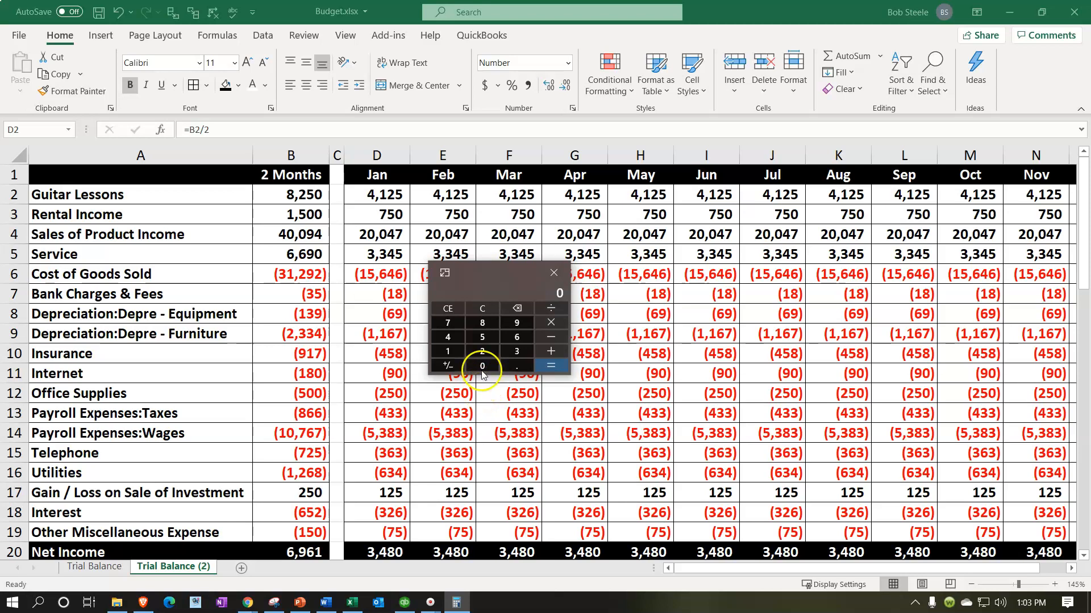
drag(494, 274, 355, 227)
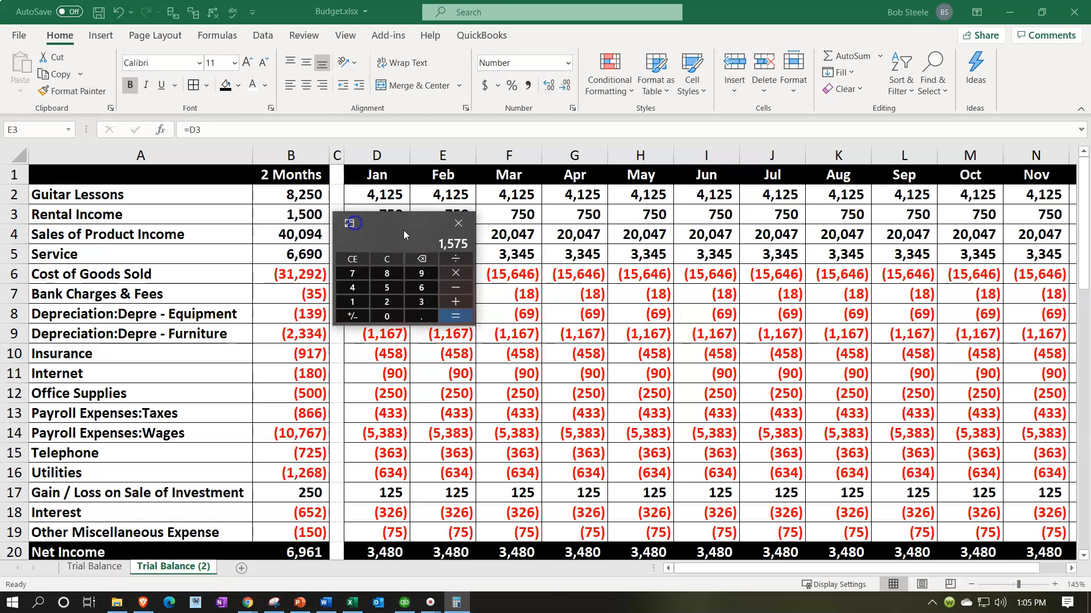
drag(403, 230, 418, 228)
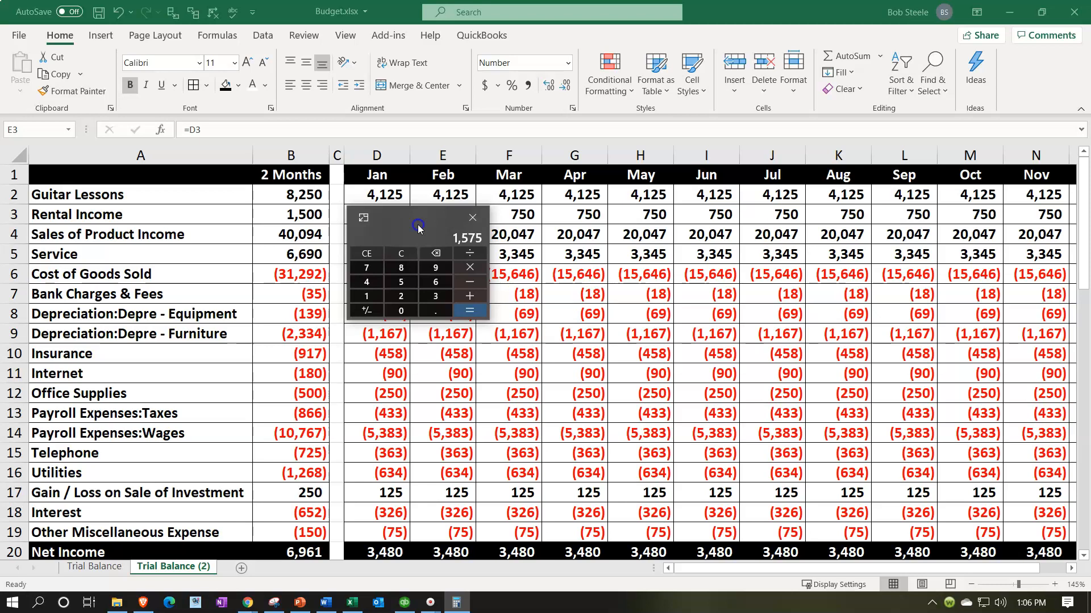
drag(418, 225, 444, 225)
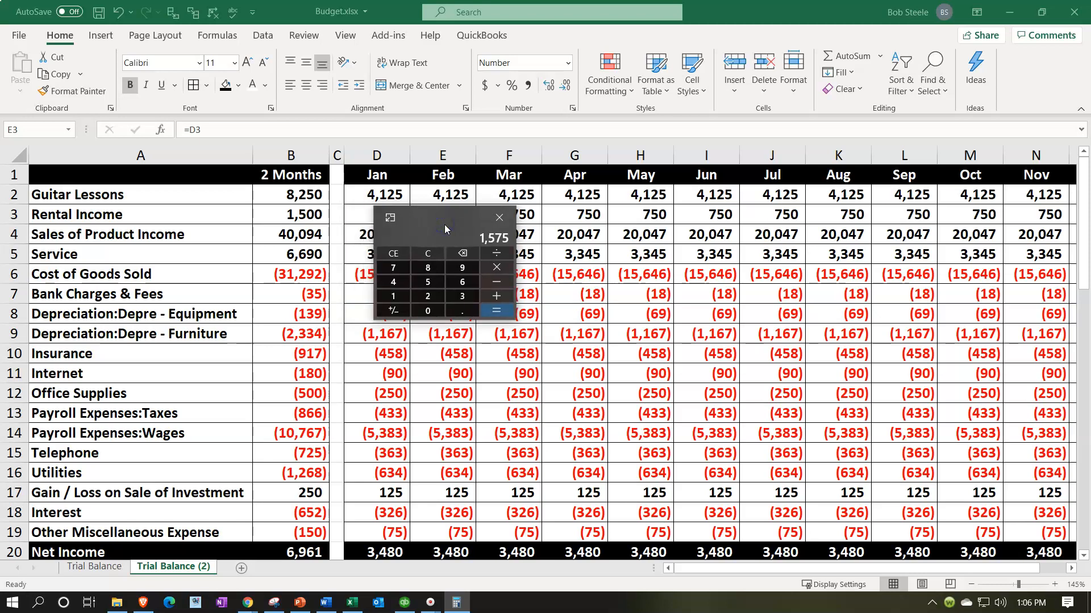
click(436, 254)
drag(413, 217, 440, 222)
Step: Calculate a percentage of 4125 in Calculator and add 4125 to the result
text(4125)
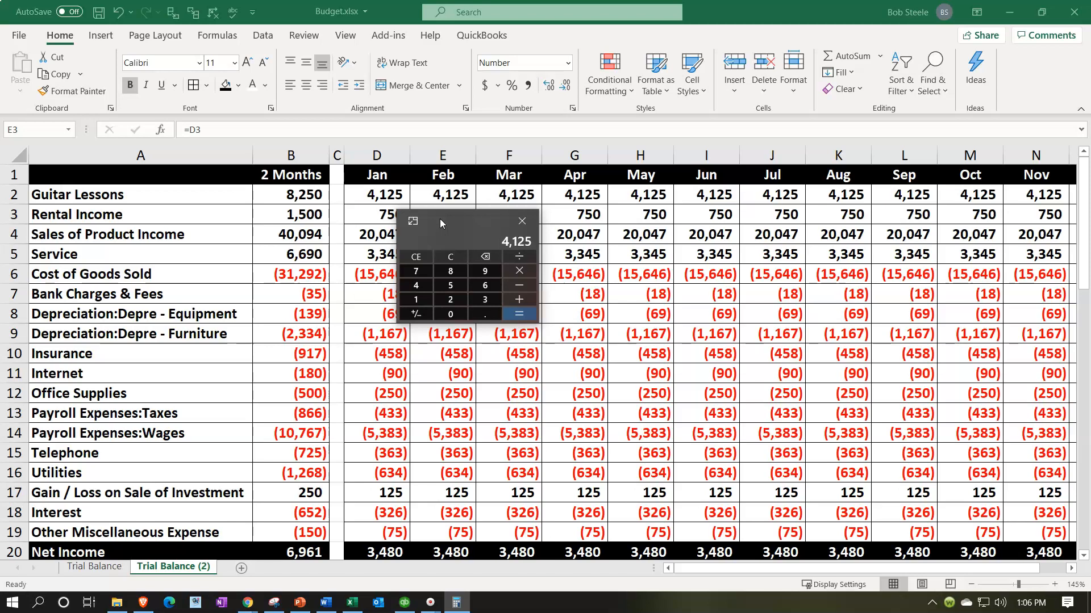
text(*.01)
key(Return)
text(+41)
text(25)
key(Return)
Step: Clear Calculator and multiply 1.1 by 4125 to work out a 10% increase in a single calculation
click(452, 260)
text(+)
text(*)
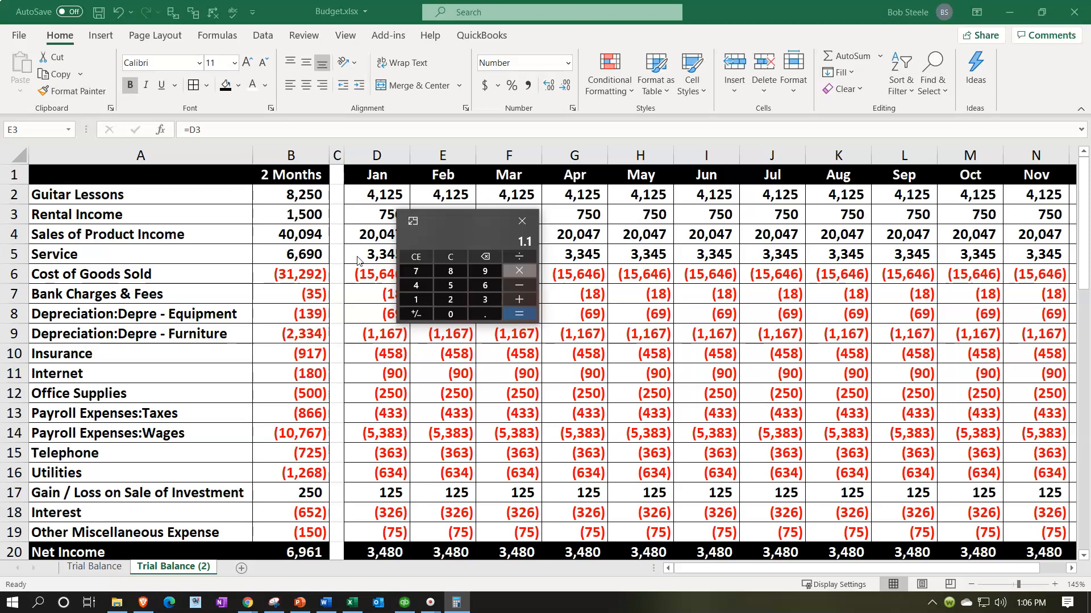
text(4125)
key(Return)
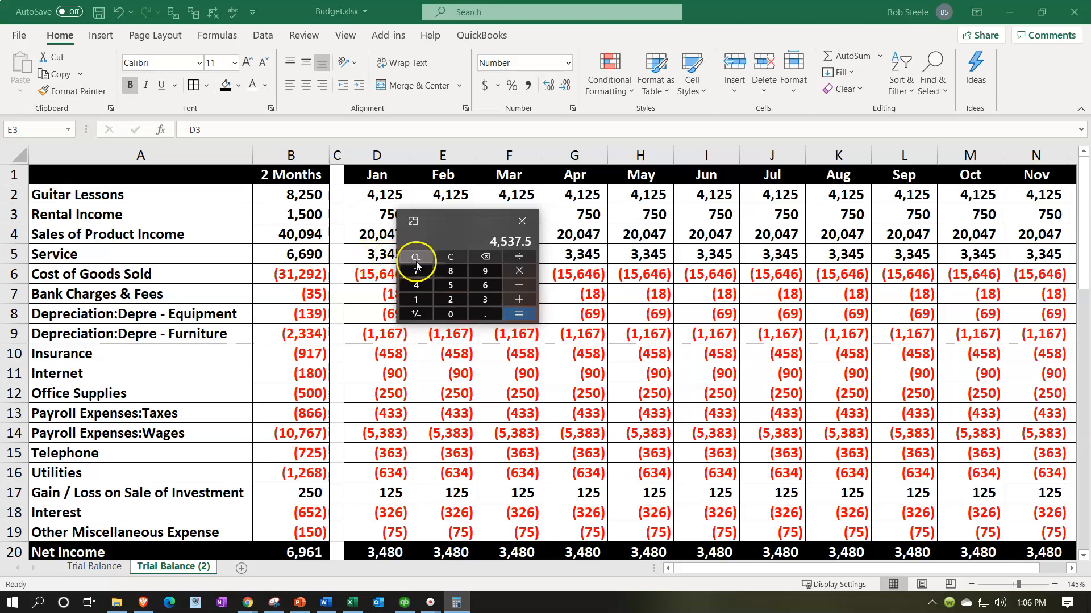
Step: Switch back to Excel, replace February's Guitar Lessons formula in E2 with =D2*1.1, and check it
click(448, 196)
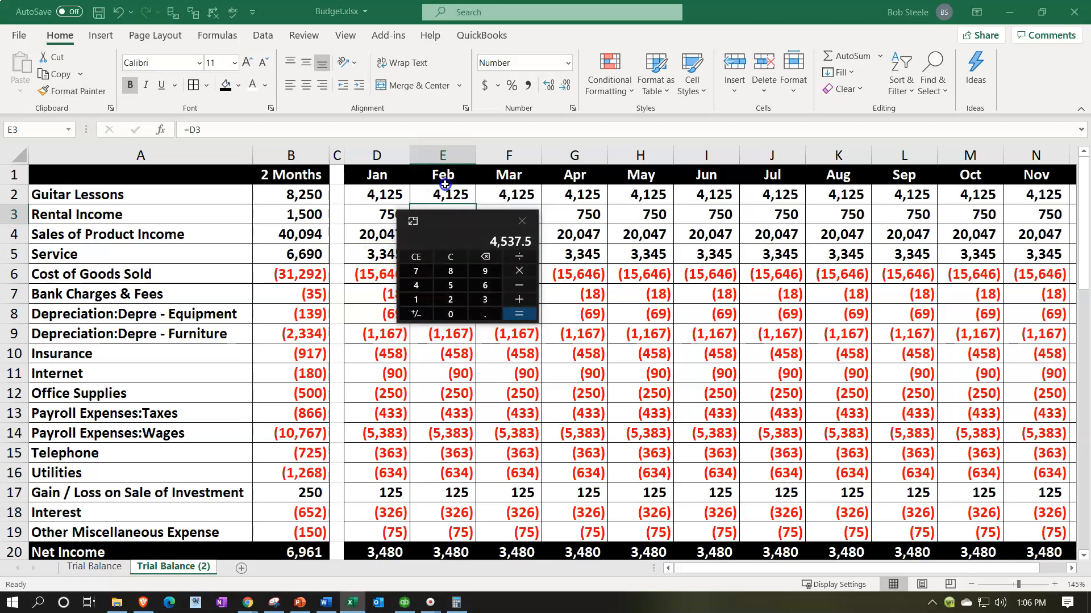
double_click(448, 196)
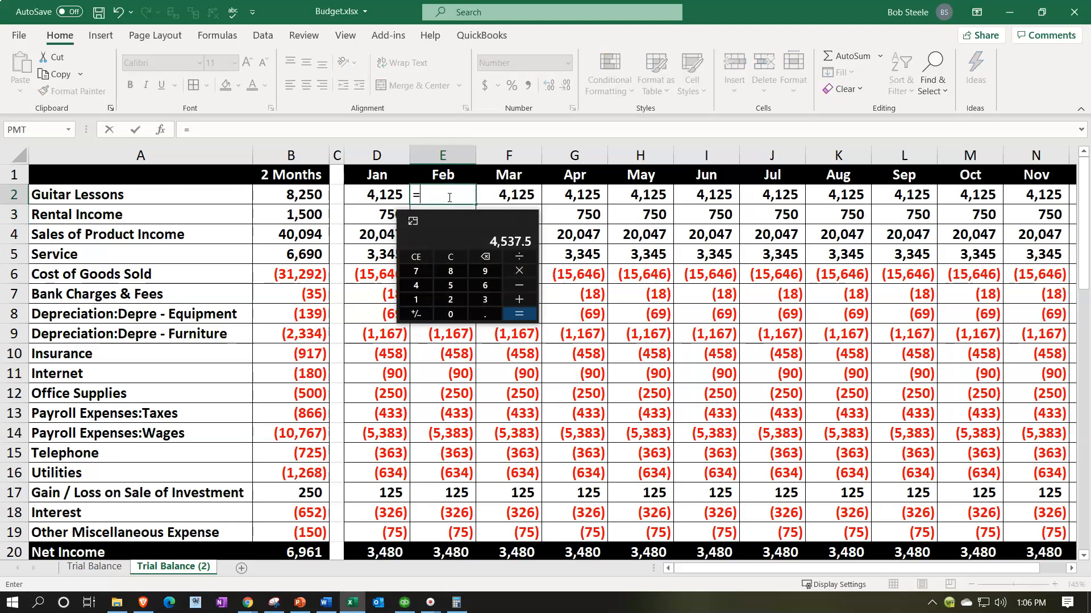
text(*)
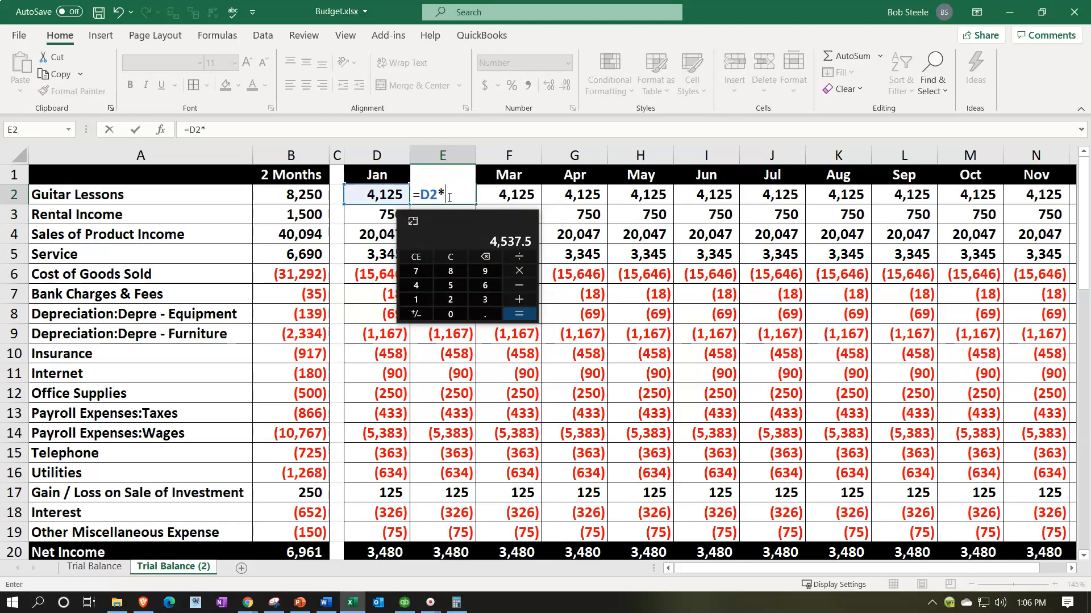
text(1.1)
key(Return)
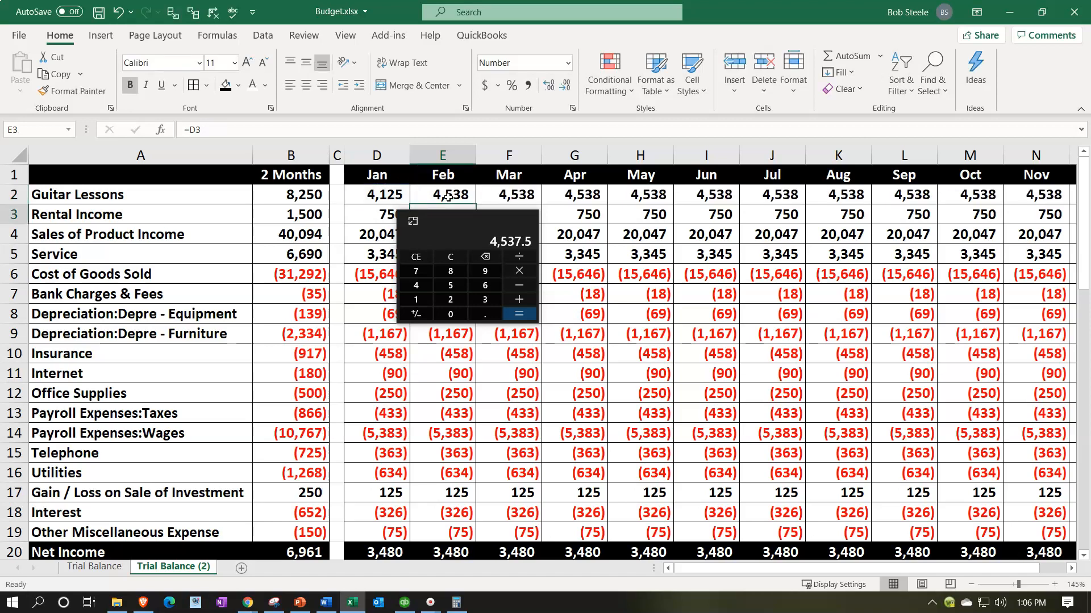
click(448, 197)
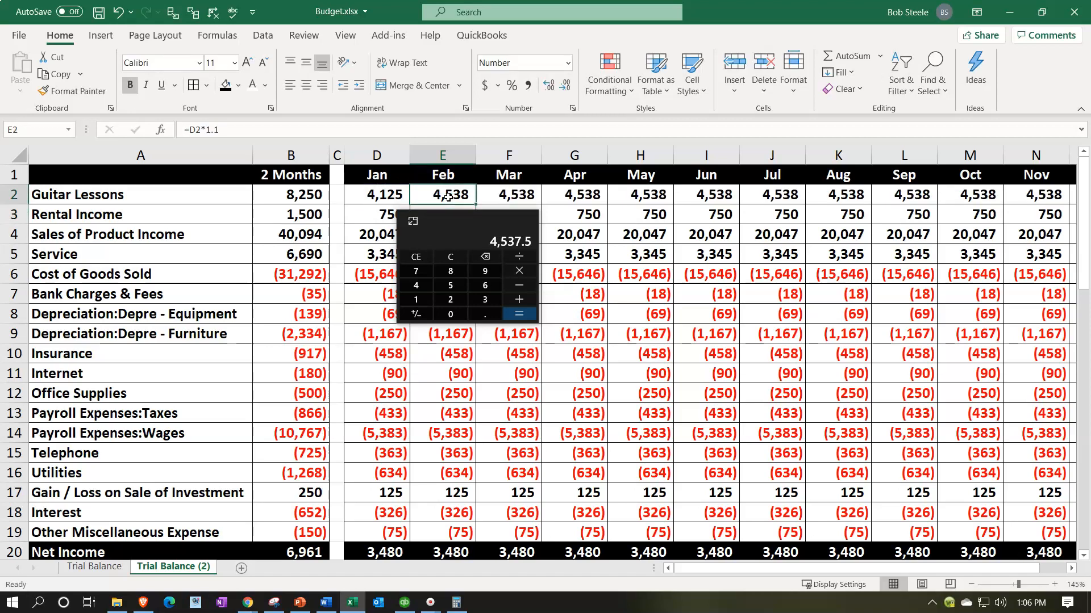
Step: Compare the Guitar Lessons formulas in F2 and E2, fill E2's 10% growth formula into March, and check the copied formula
click(500, 195)
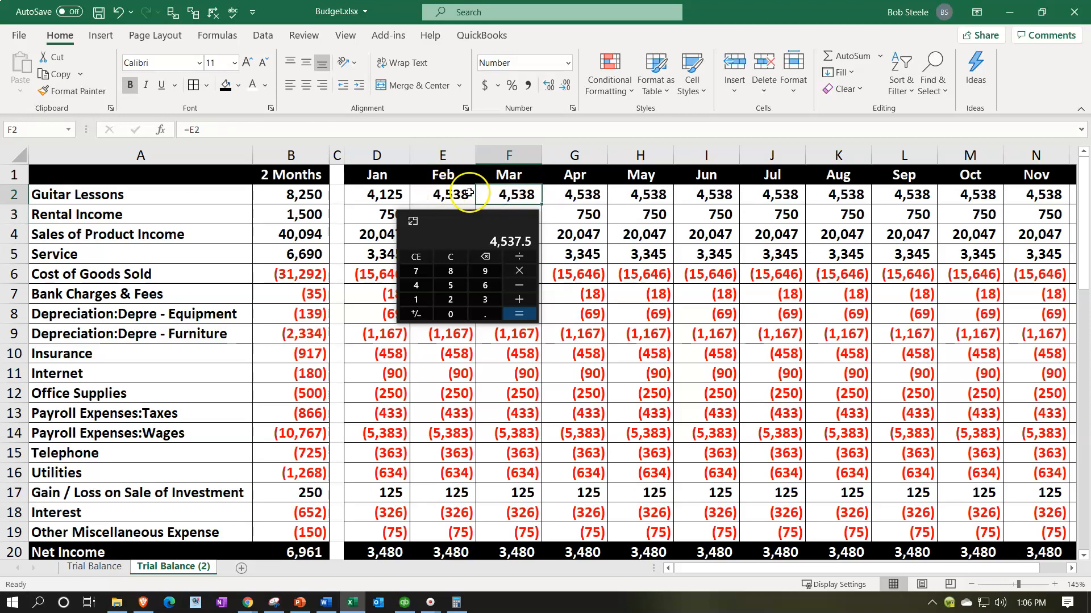
key(Return)
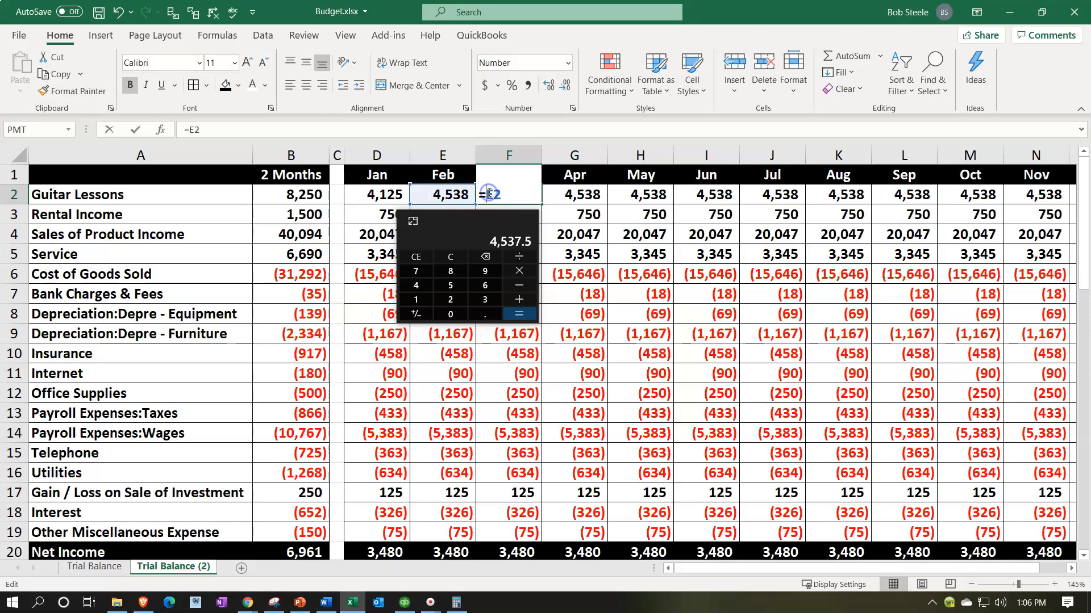
click(441, 196)
key(F2)
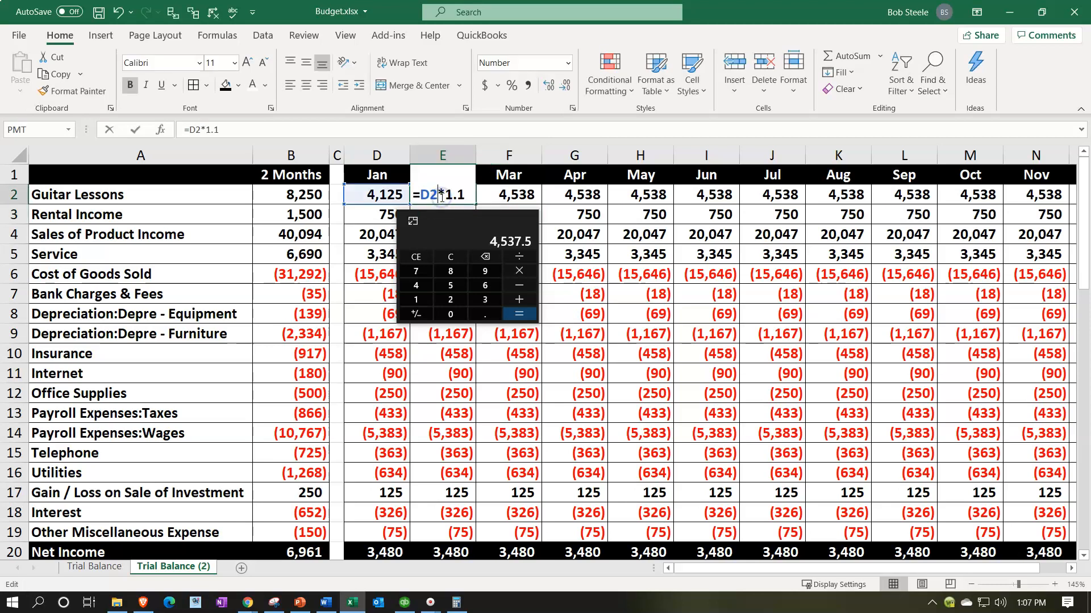
key(Return)
click(440, 196)
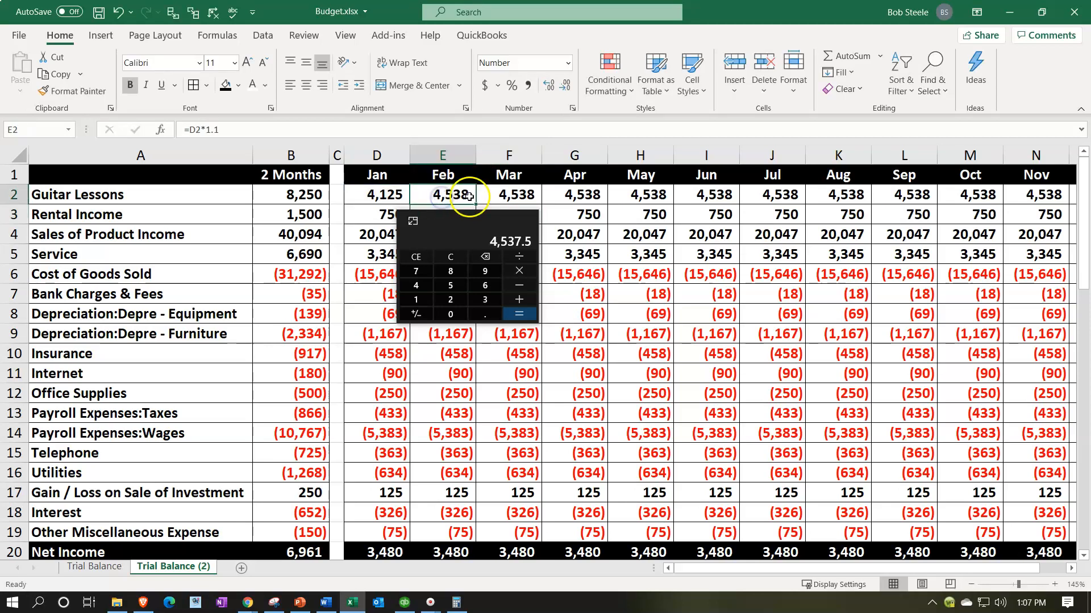
drag(474, 206, 541, 204)
click(517, 195)
key(F2)
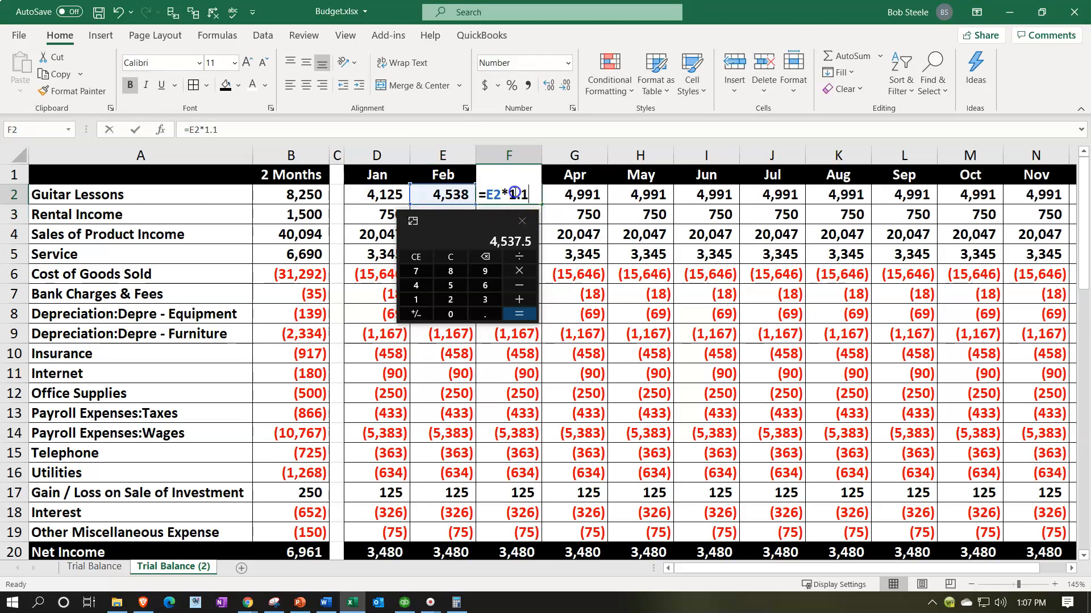
key(Return)
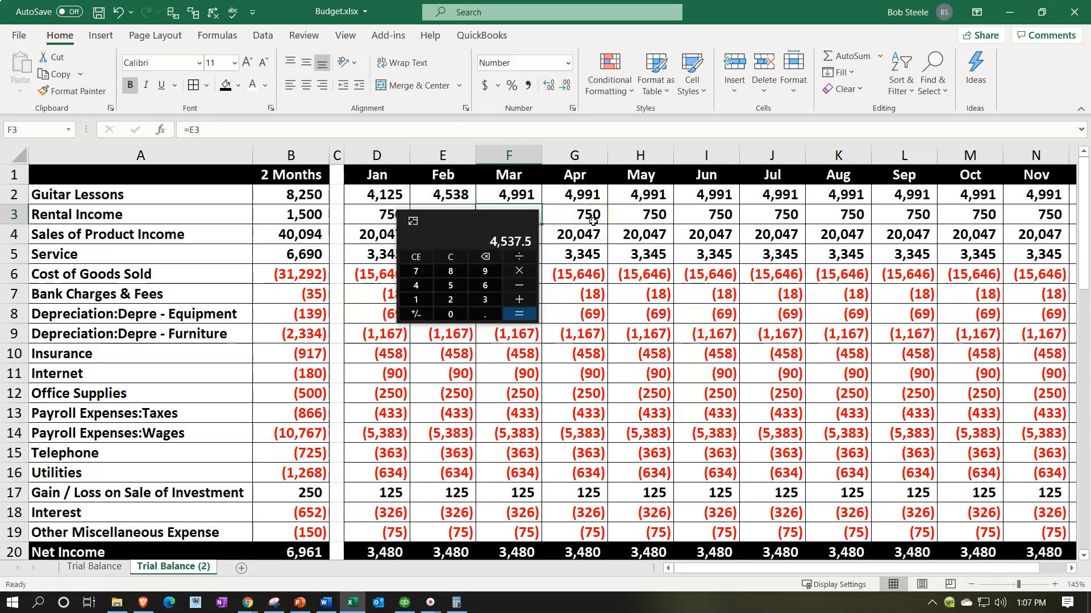
Step: Fill March's Guitar Lessons formula into April, check its cell reference, and extend it through December in O2
click(530, 194)
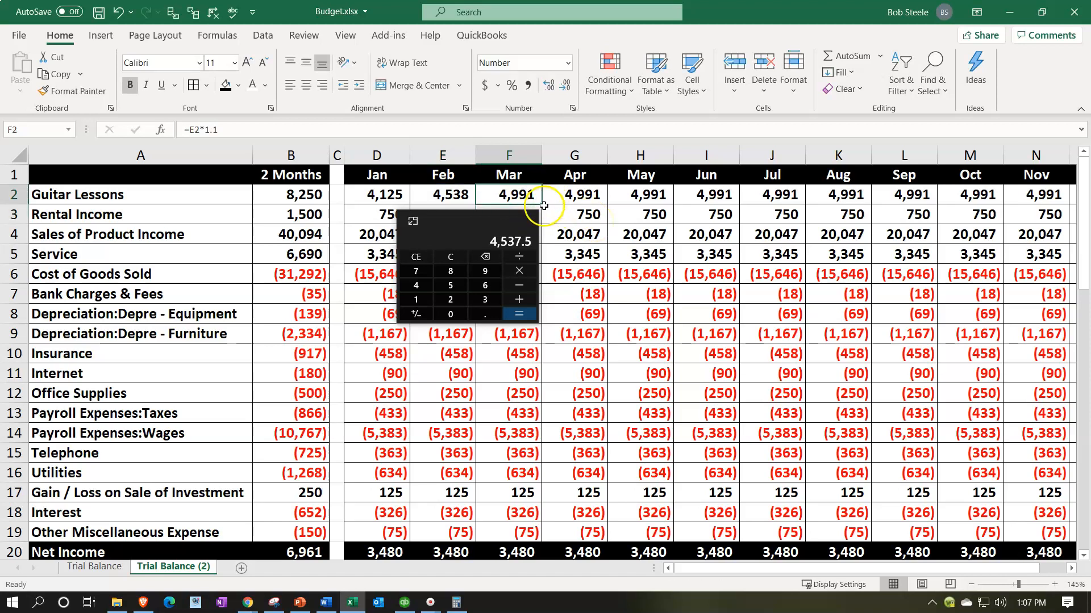
drag(543, 206, 582, 198)
double_click(580, 197)
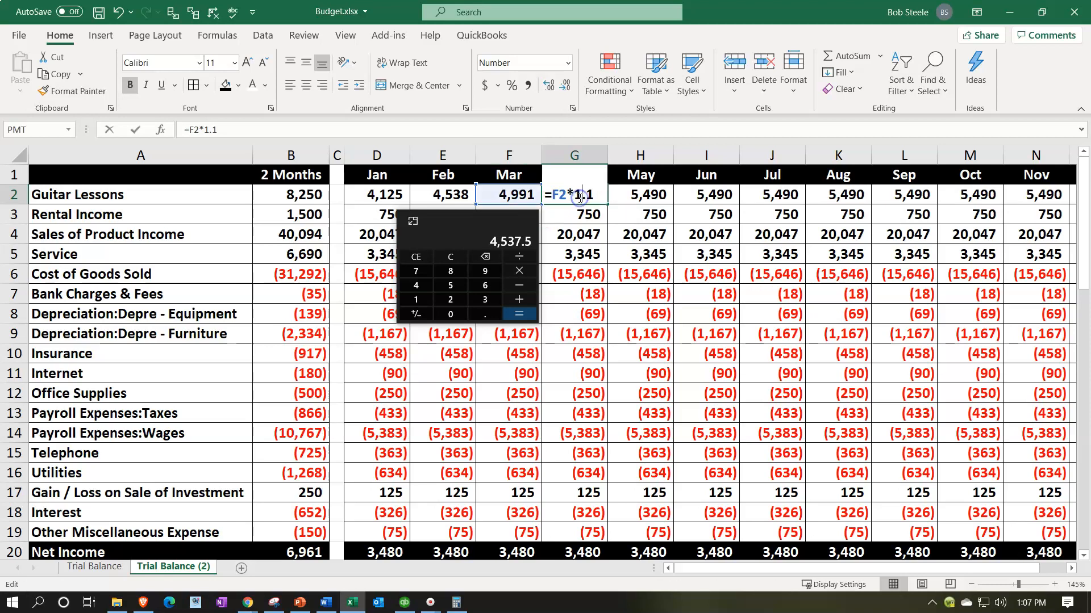
key(Escape)
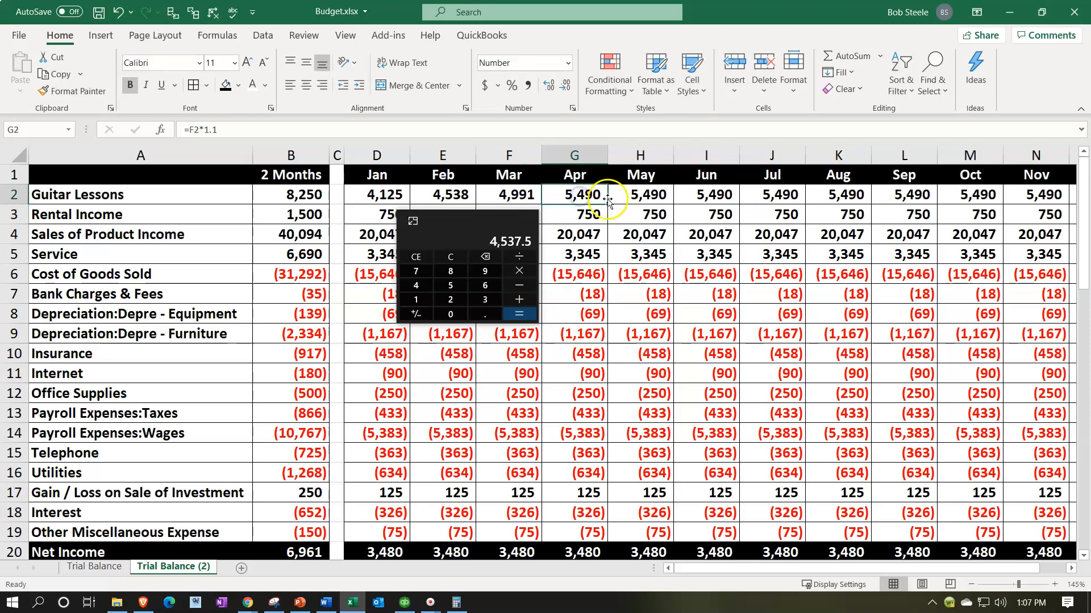
drag(609, 206, 917, 205)
drag(914, 205, 915, 205)
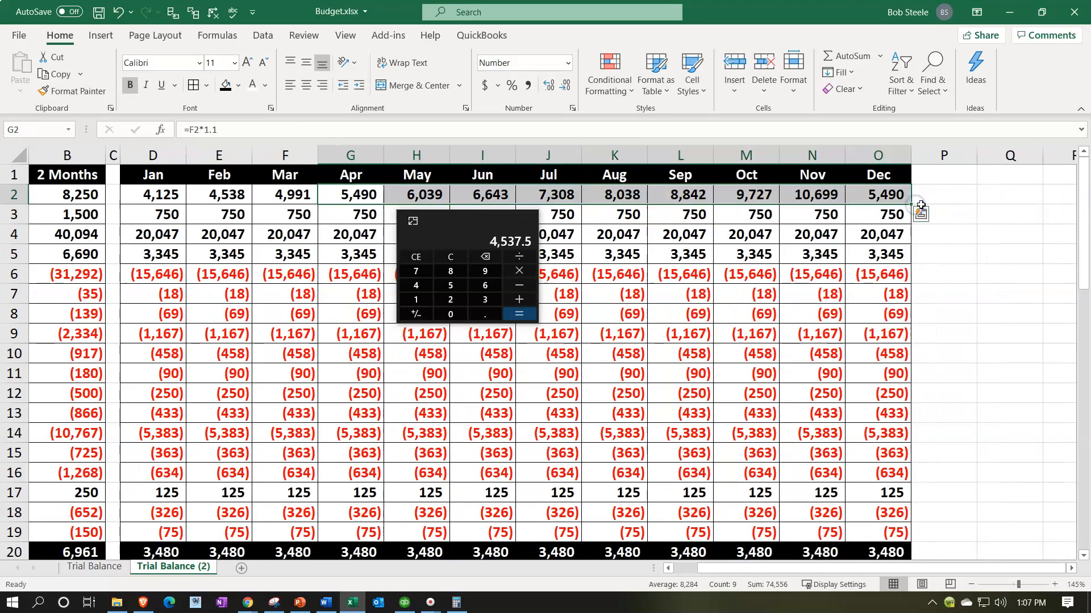
Step: Check December's Guitar Lessons formula and review the row's monthly amounts back to January
click(877, 193)
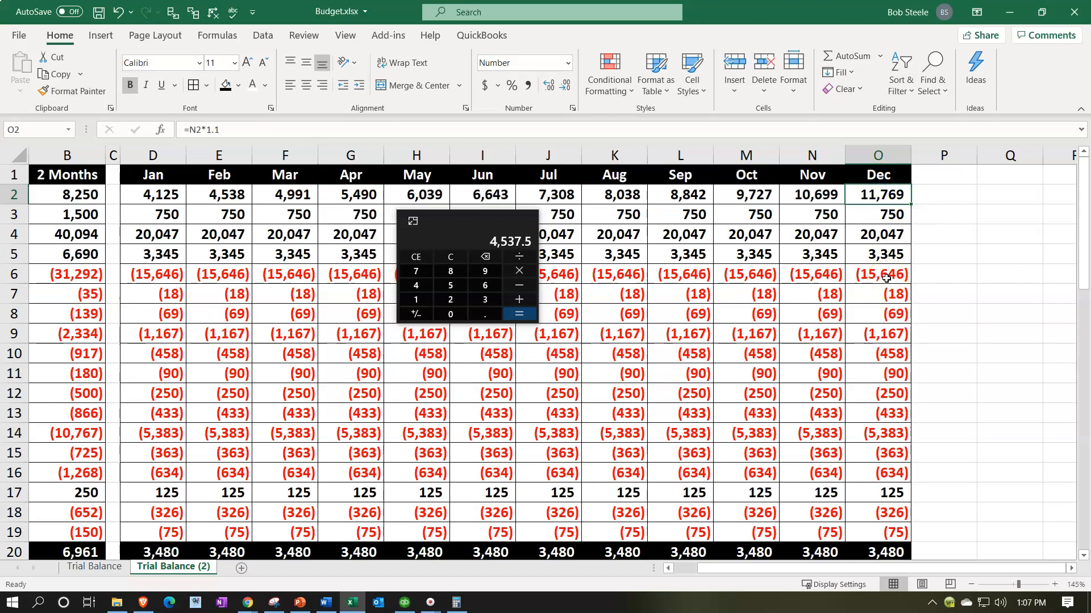
key(Left)
key(Left)
key(Left)
key(Left)
key(Left)
key(Left)
key(Left)
key(Left)
key(Left)
key(Left)
key(Left)
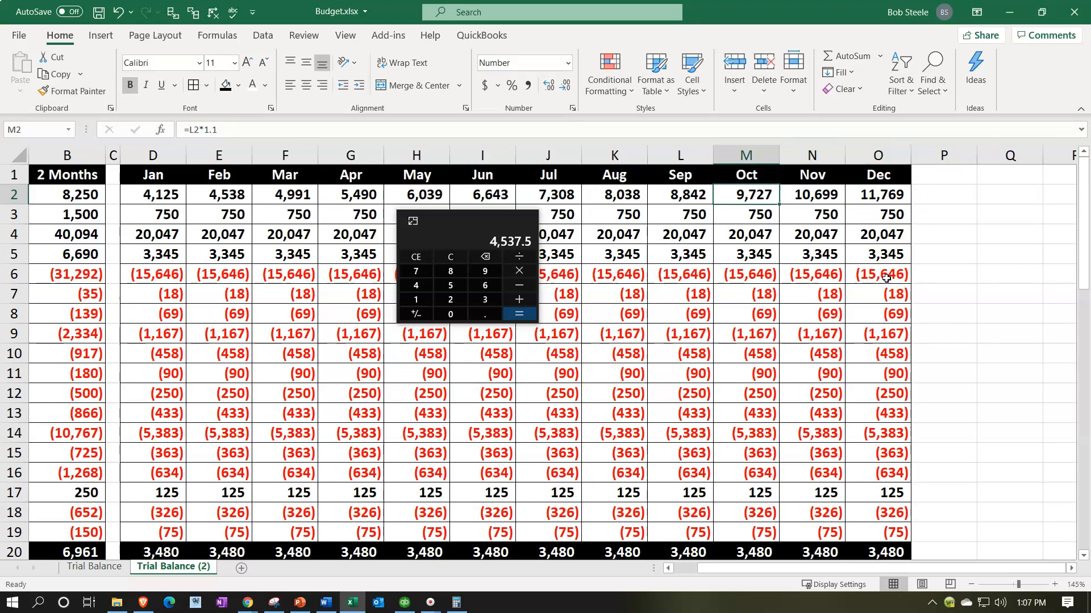
key(Left)
key(Left)
key(Left)
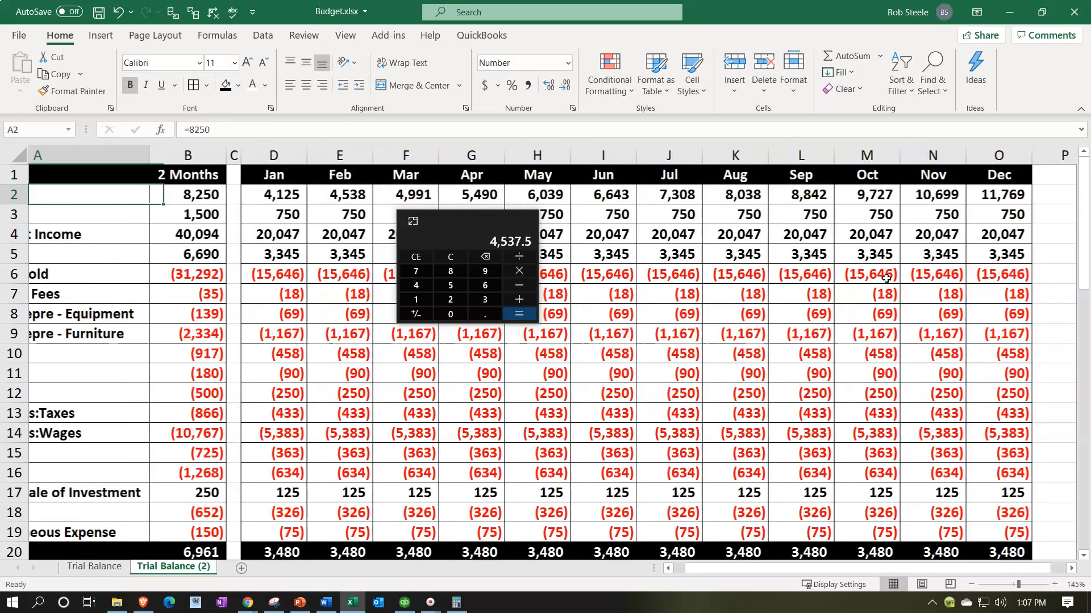
key(Right)
key(Right)
key(Right)
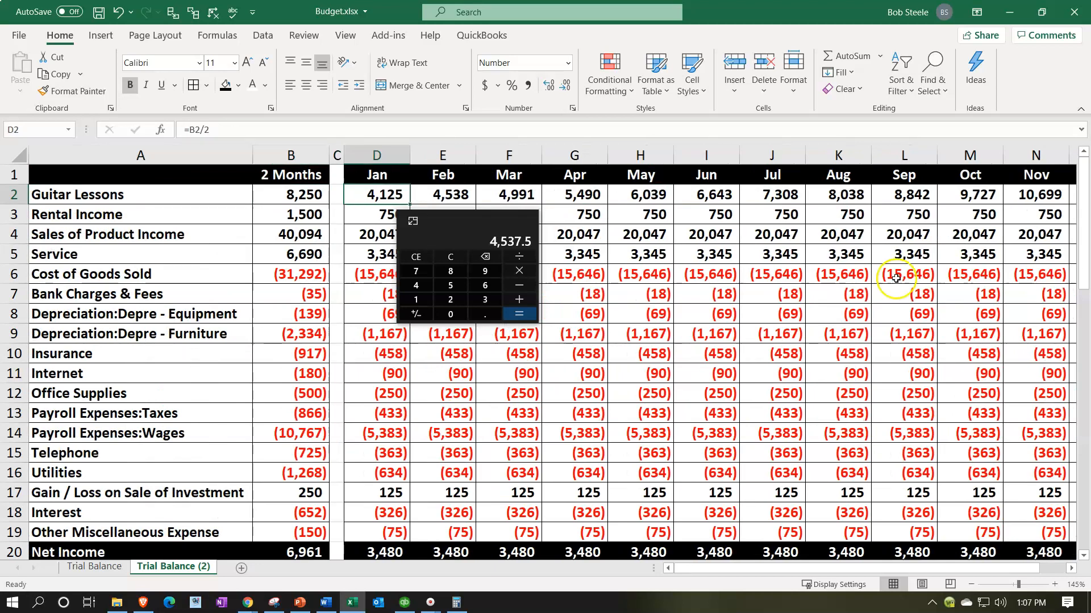
Step: Move Calculator clear of the Rental Income row, reset it, and set February's Rental Income in E3 to =D3*1.05
mouse_move(458, 234)
mouse_down()
mouse_move(417, 240)
mouse_move(459, 249)
mouse_up()
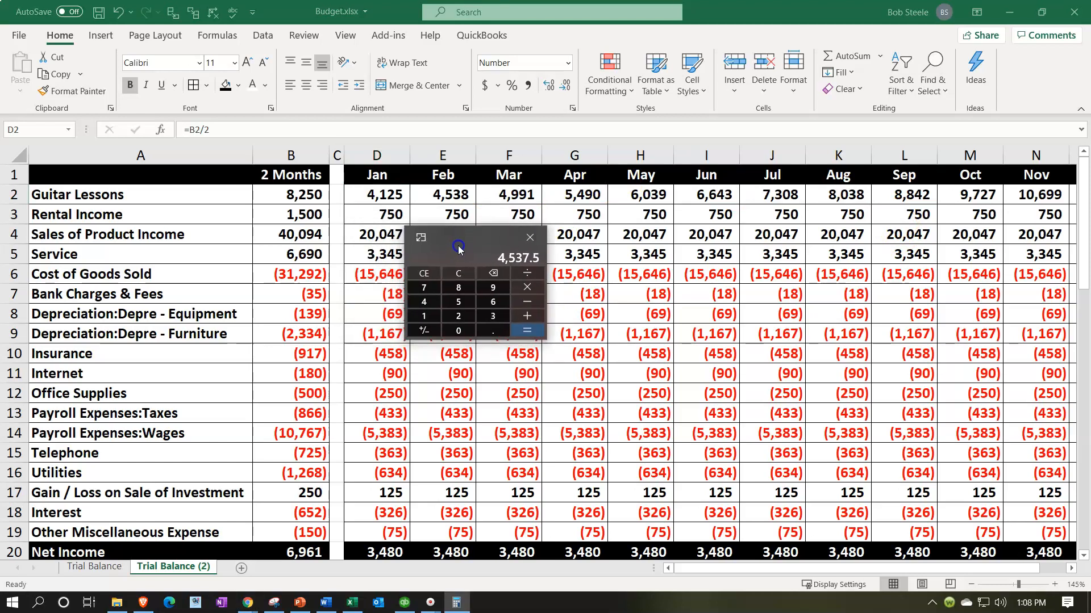
click(460, 273)
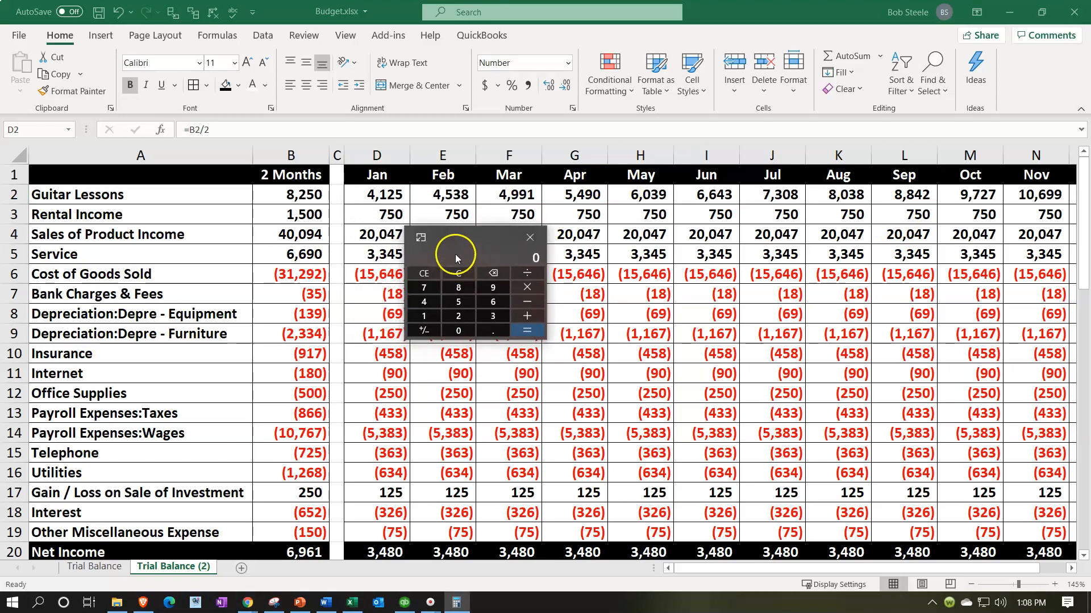
click(454, 219)
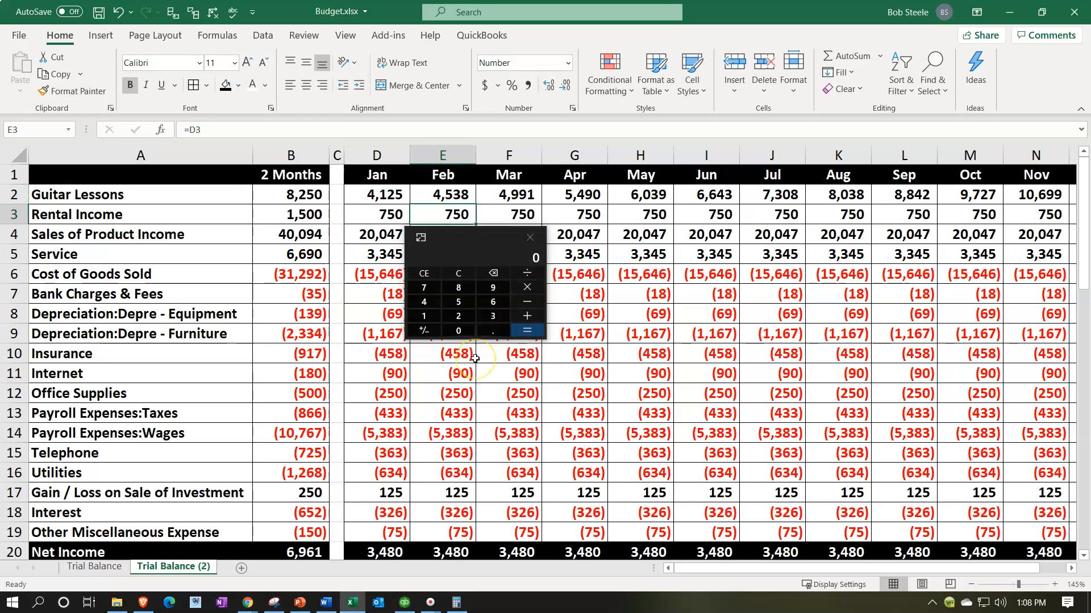
text(=)
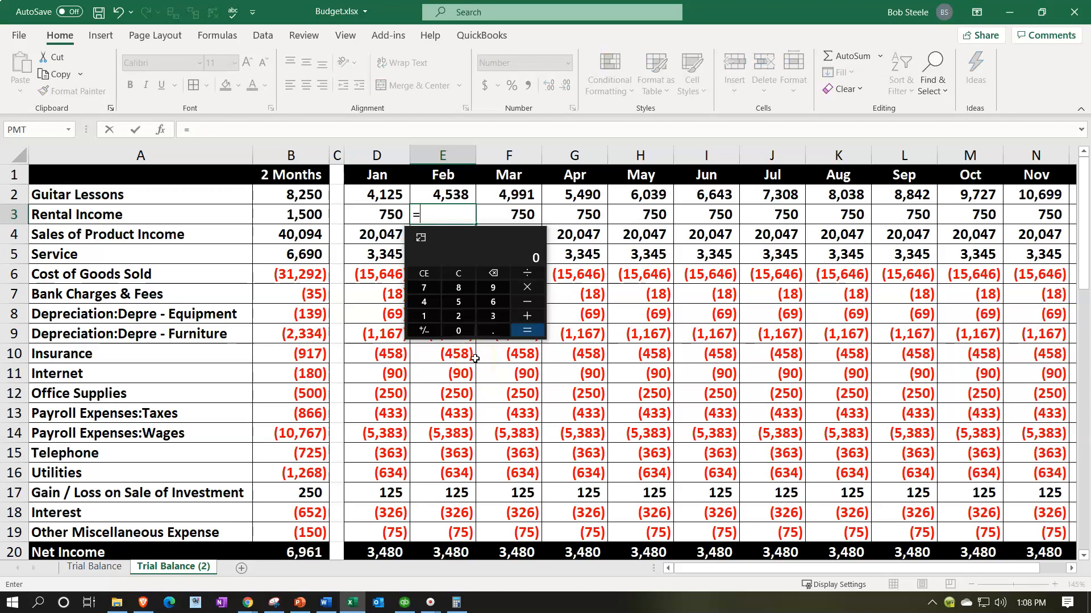
key(Left)
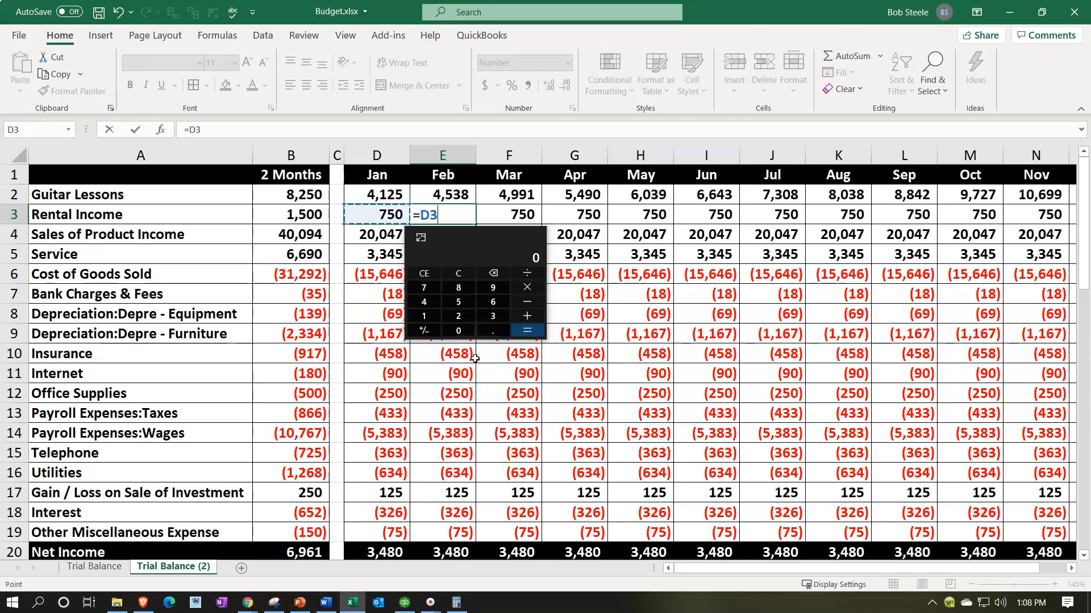
text(*1.05)
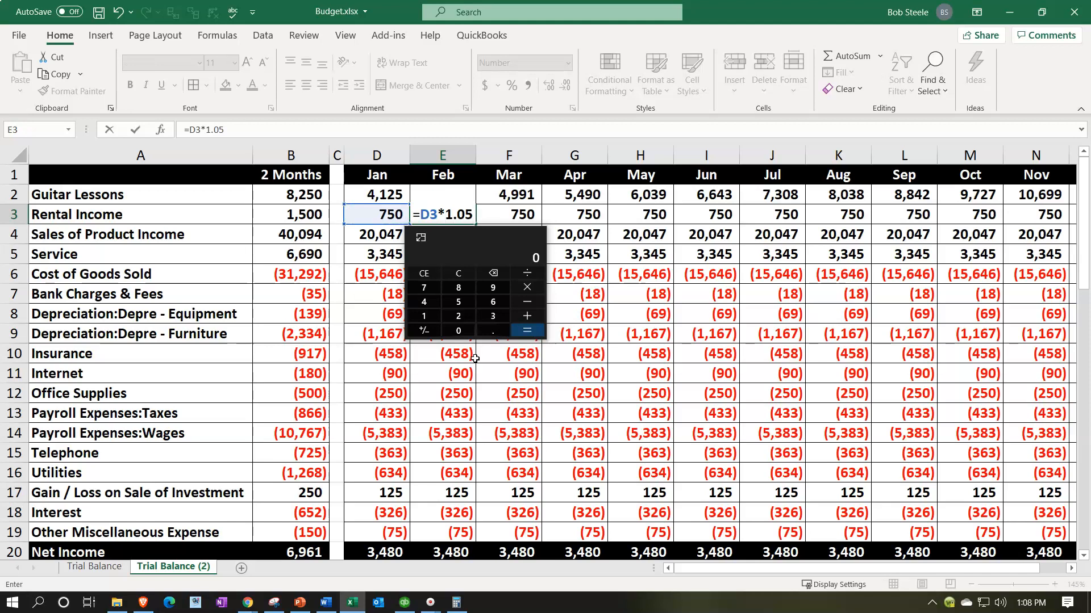
key(Return)
click(457, 214)
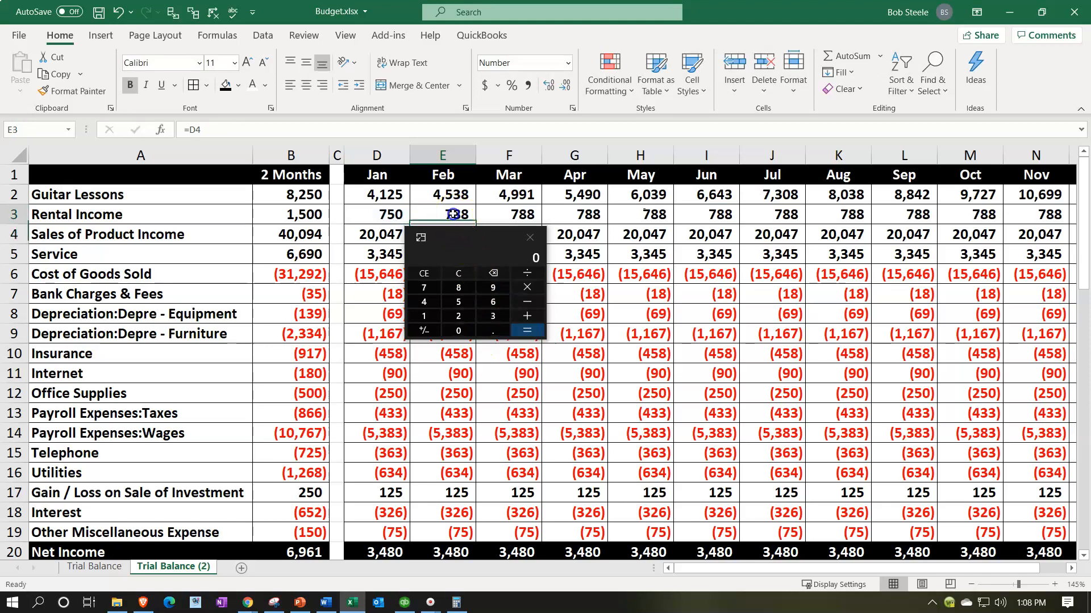
Step: Fill February's Rental Income formula into March, check it, and extend it through December in O3
click(477, 243)
drag(477, 243, 510, 217)
click(466, 215)
double_click(510, 217)
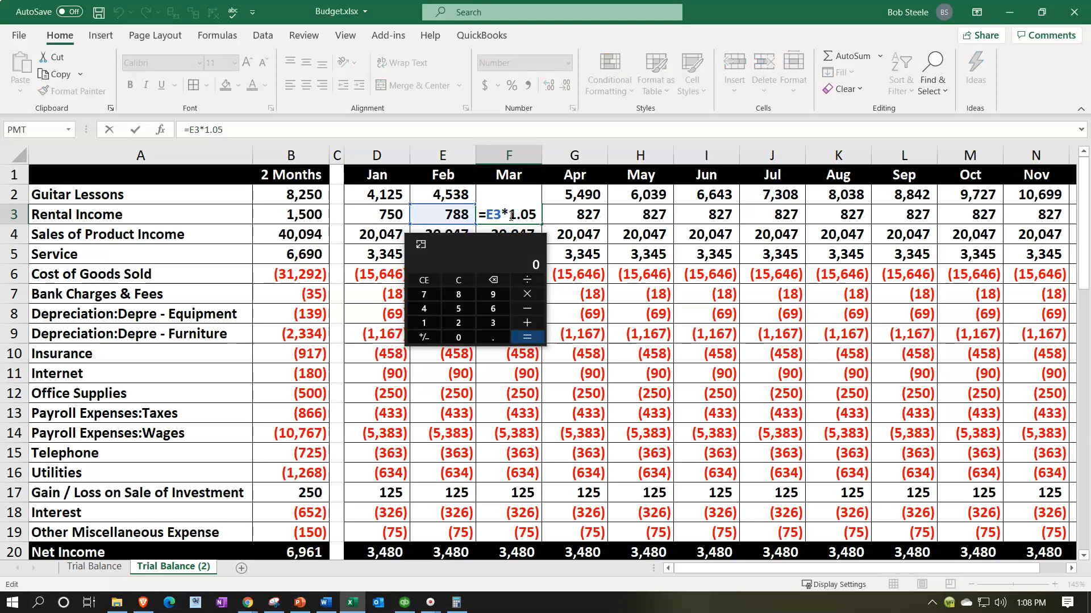
key(Escape)
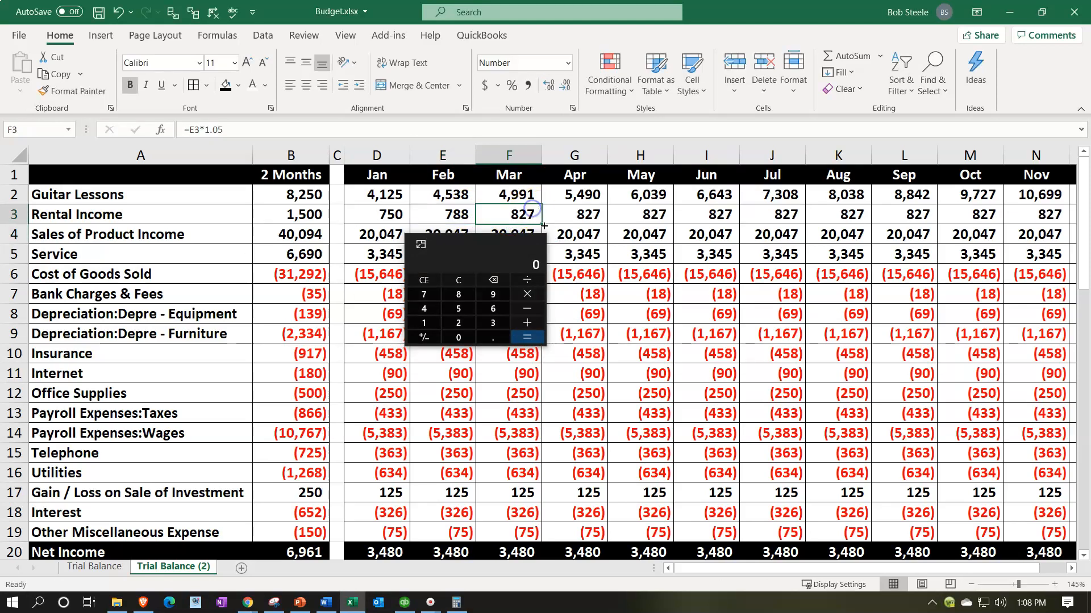
drag(545, 227, 902, 214)
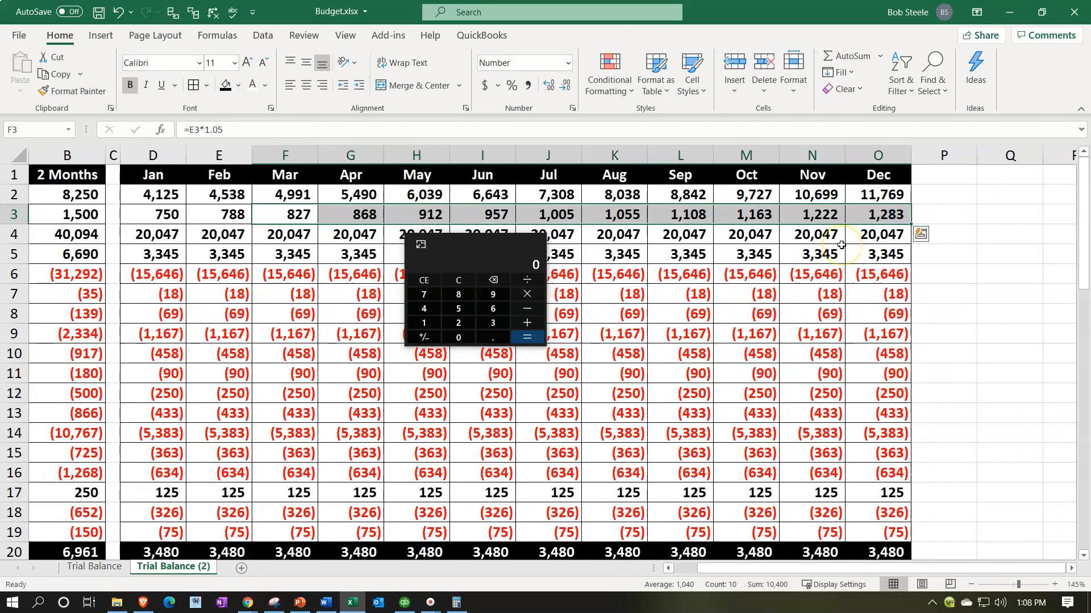
key(Left)
key(Left)
key(Left)
key(Left)
key(Left)
key(Right)
key(Right)
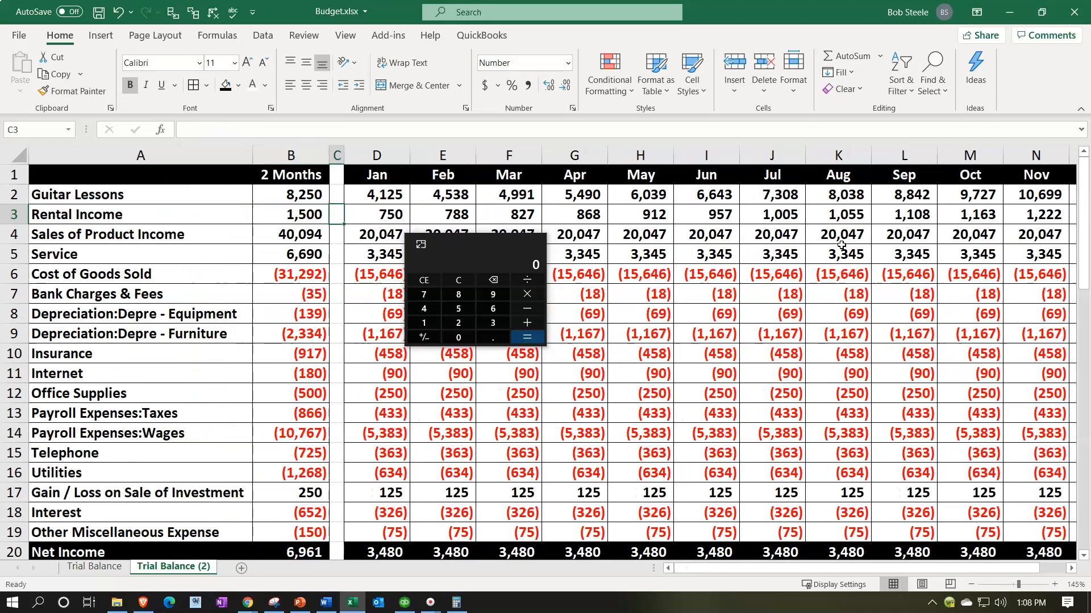
Step: Move Calculator clear of the Sales of Product Income row and set February's amount in E4 to =D4+1000
key(Down)
click(485, 257)
drag(484, 256, 445, 270)
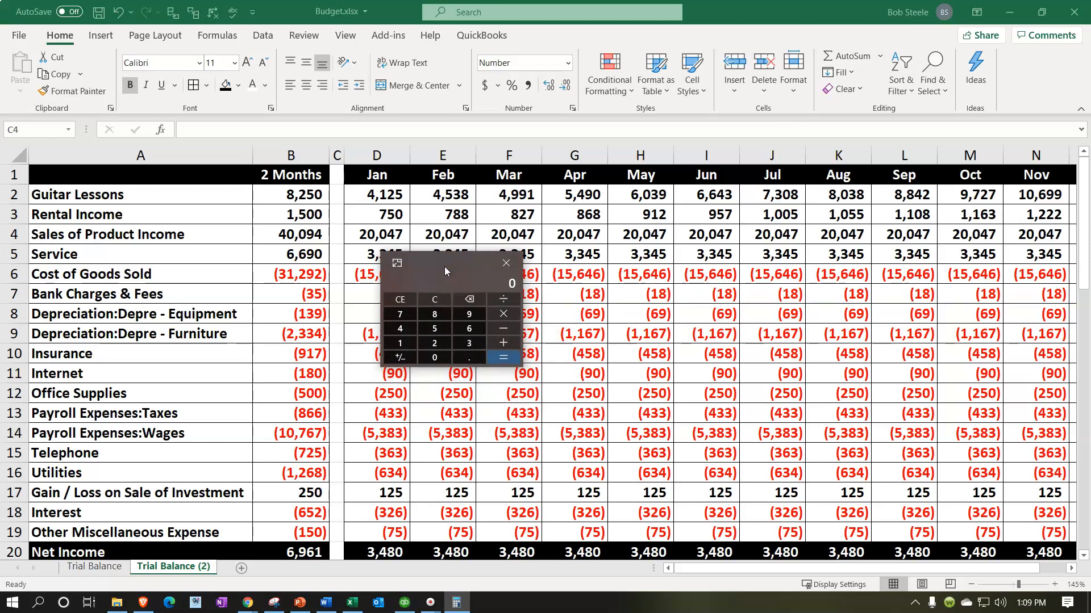
click(386, 234)
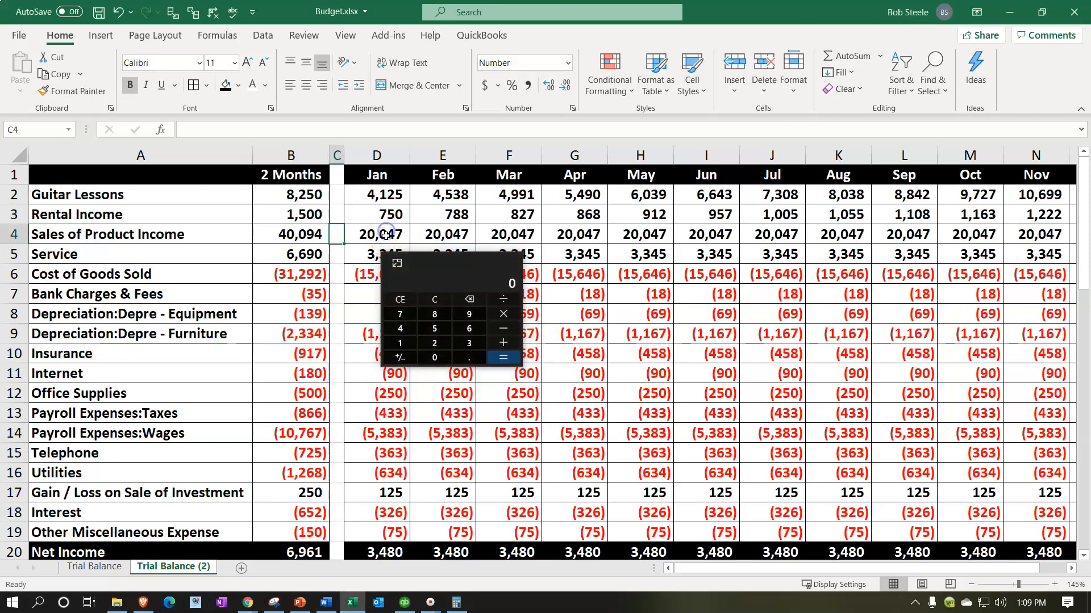
click(427, 235)
text(=)
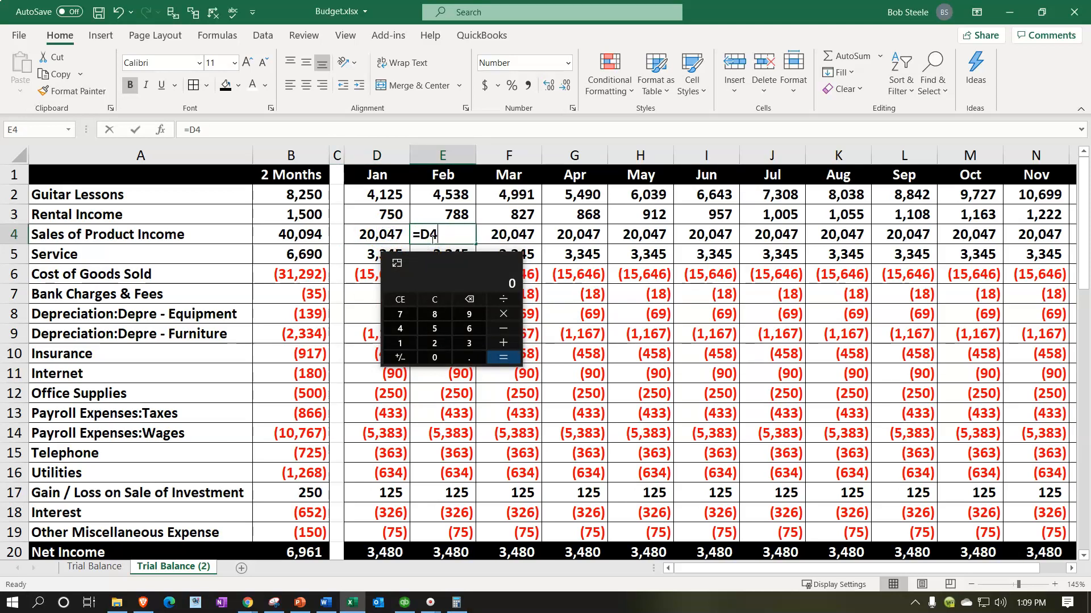
key(Left)
text(+)
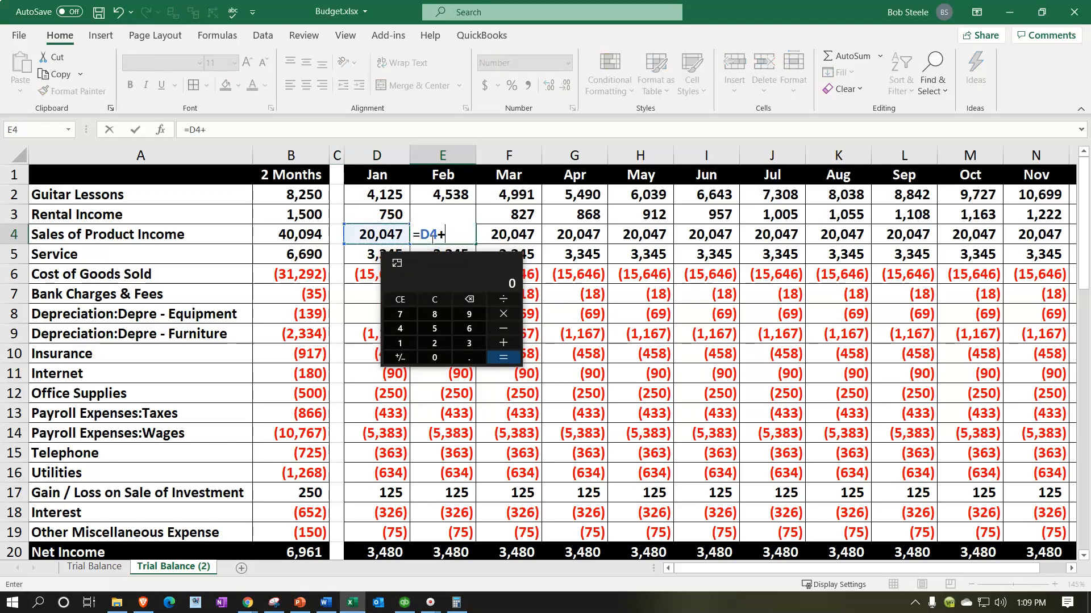
text(1000)
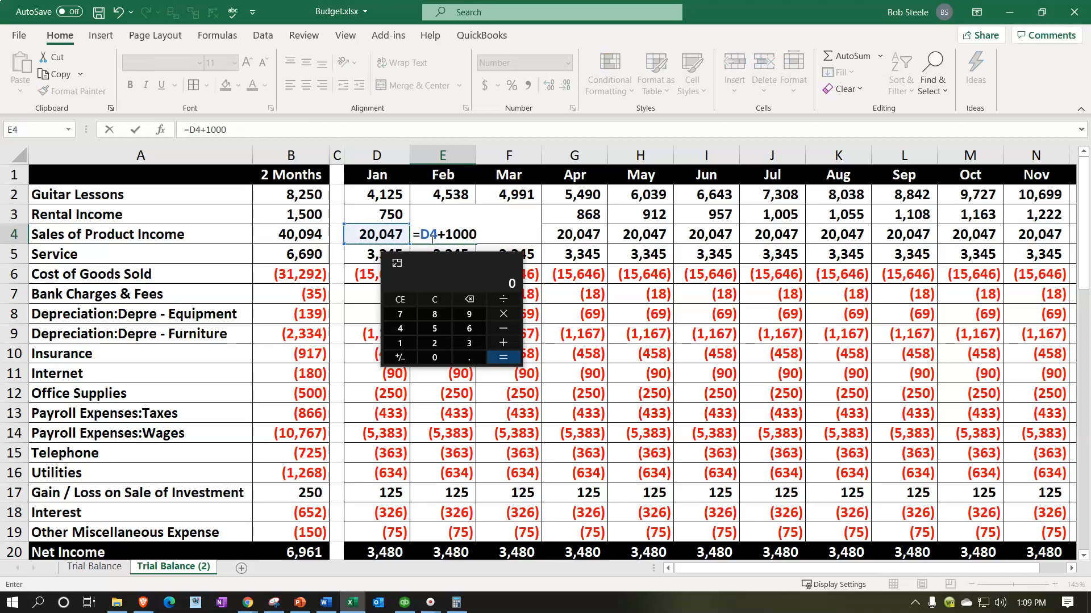
key(Return)
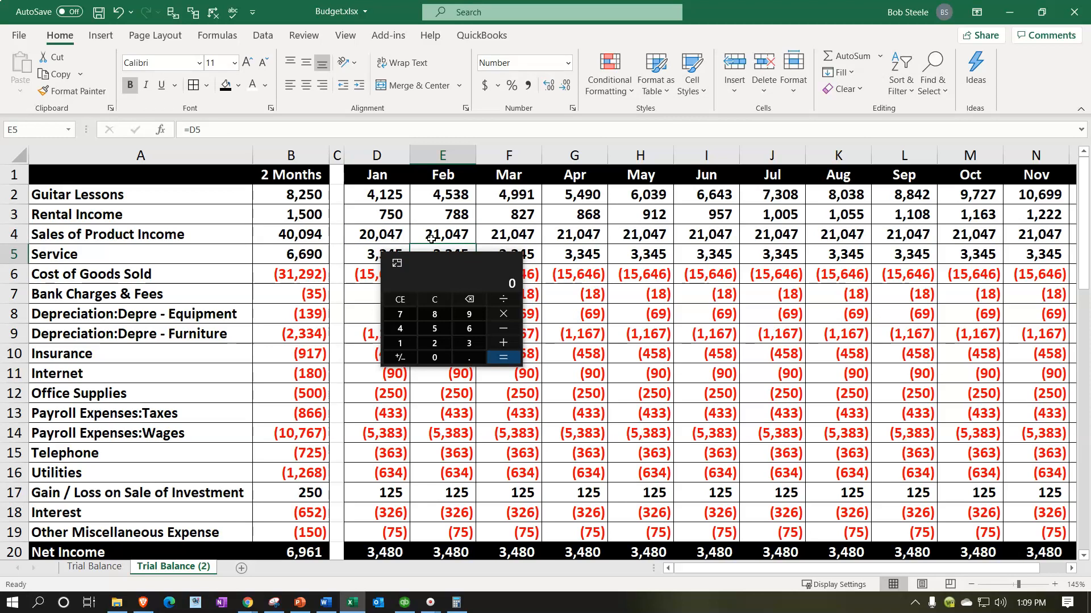
Step: Fill February's Sales of Product Income formula from E4 into March in F4 and check the copied formula
key(Right)
key(Up)
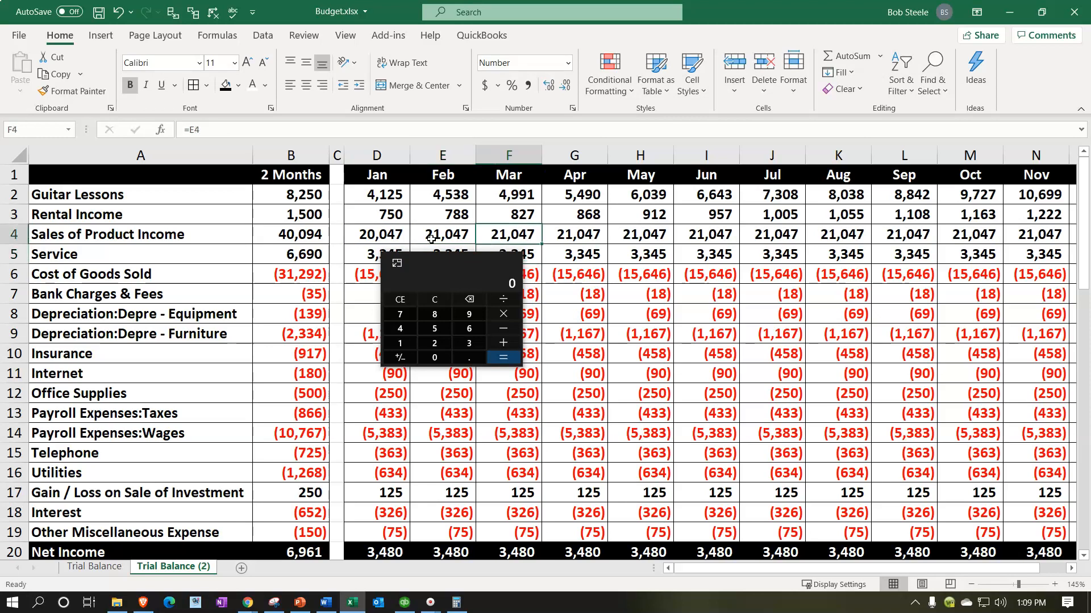
click(431, 238)
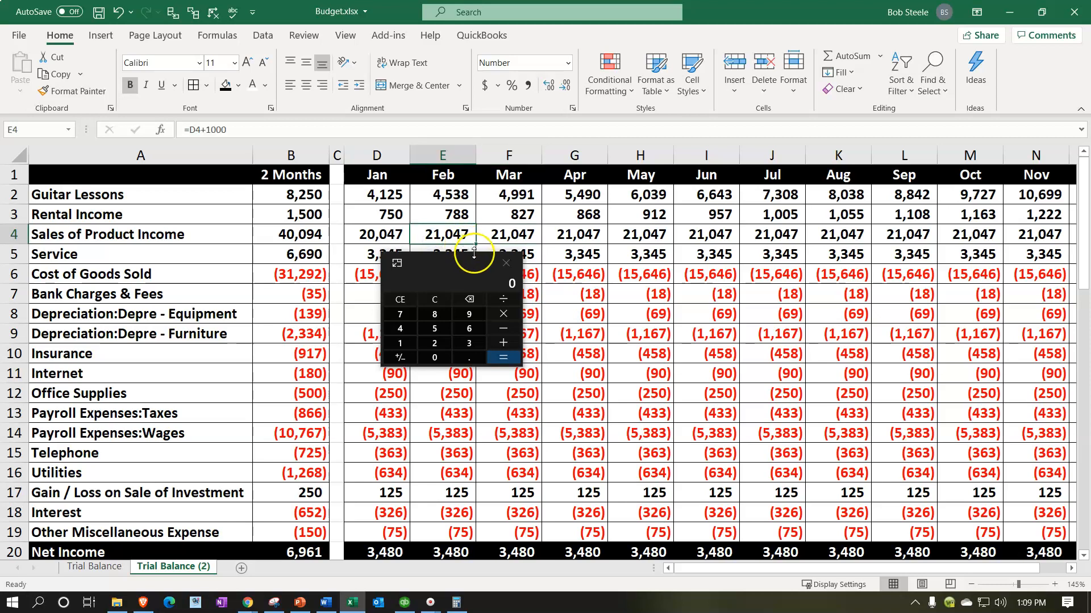
drag(477, 243, 518, 238)
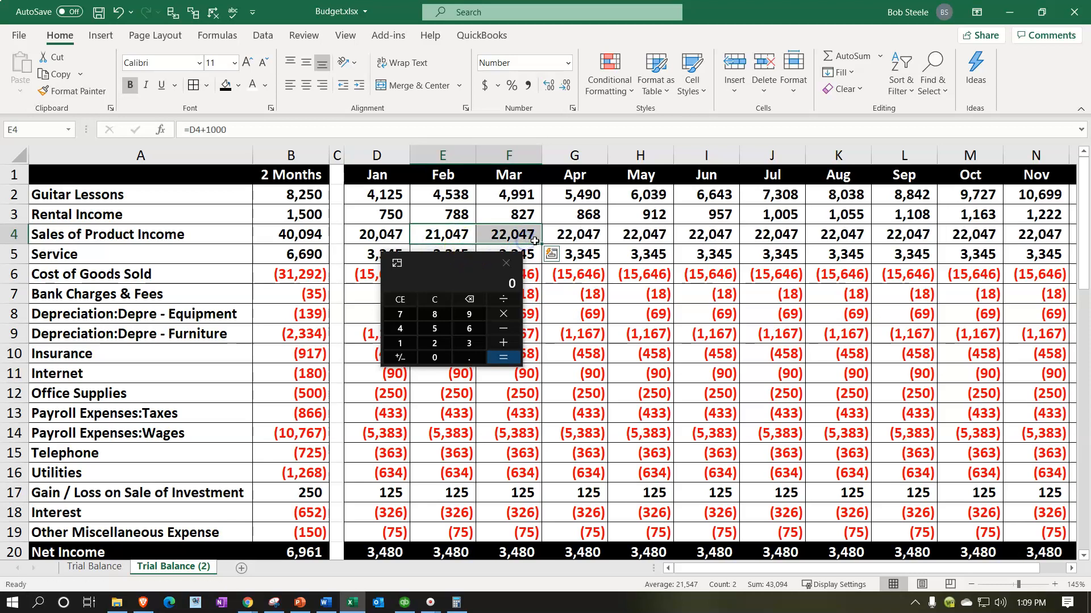
double_click(519, 237)
key(Return)
click(515, 236)
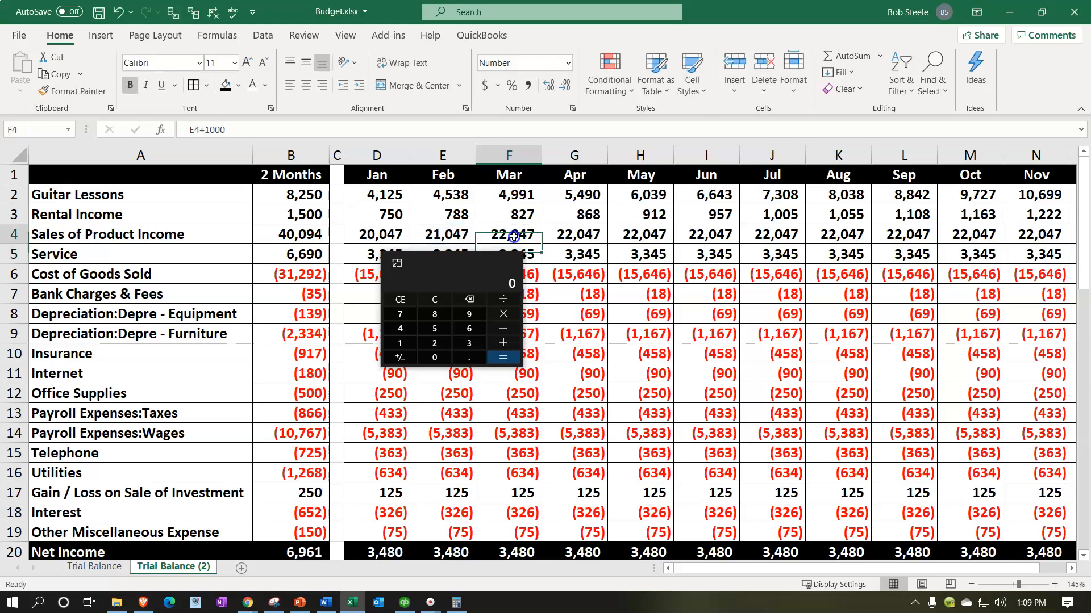
Step: Extend March's Sales of Product Income formula from F4 through December in O4 and go to the Service row
drag(541, 243, 918, 241)
click(630, 254)
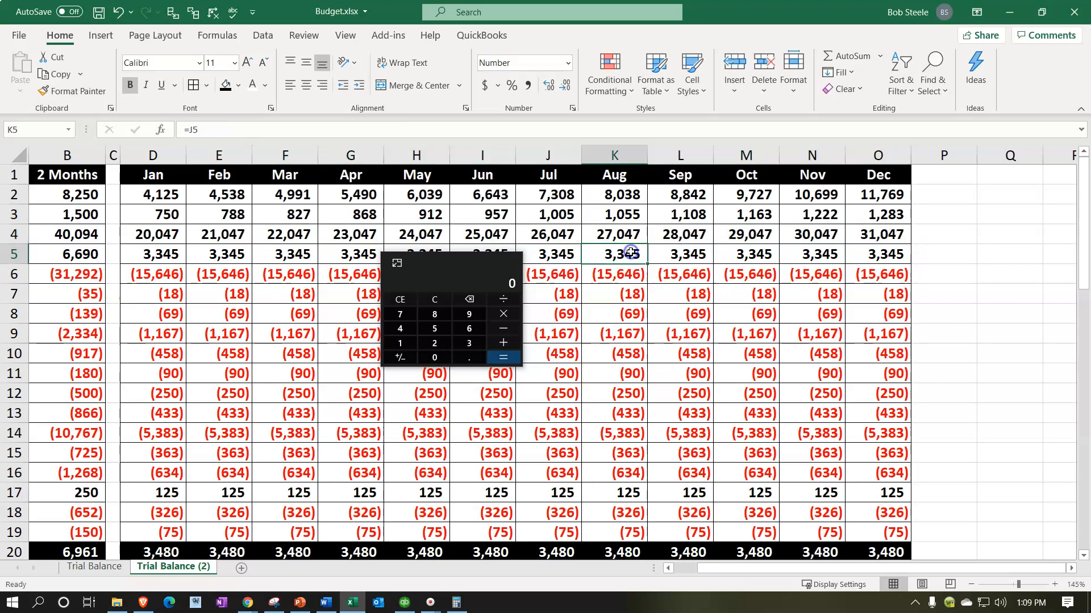
key(Left)
key(Left)
key(Left)
key(Left)
key(Left)
key(Left)
key(Left)
key(Left)
key(Left)
key(Left)
key(Right)
key(Right)
key(Right)
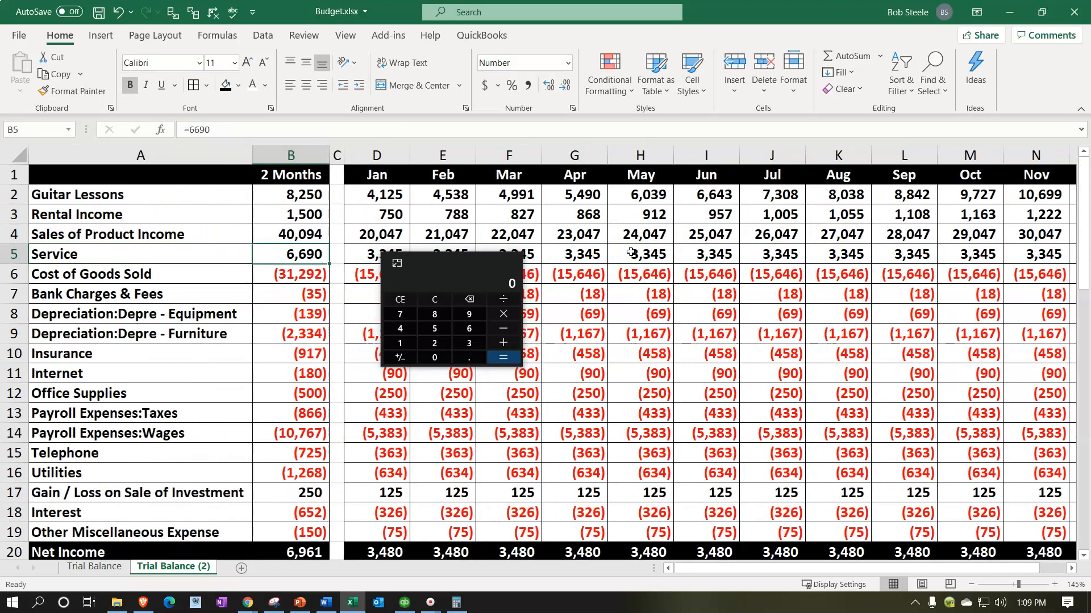
Step: Move Calculator below the Cost of Goods Sold row and widen the blank column C
drag(463, 267, 458, 339)
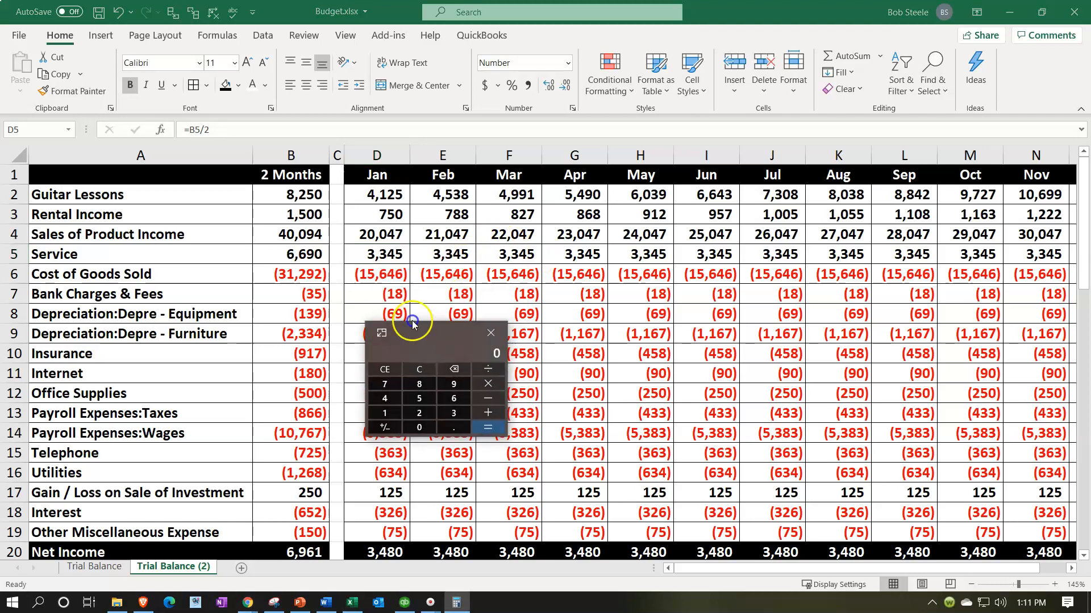
drag(434, 306, 399, 307)
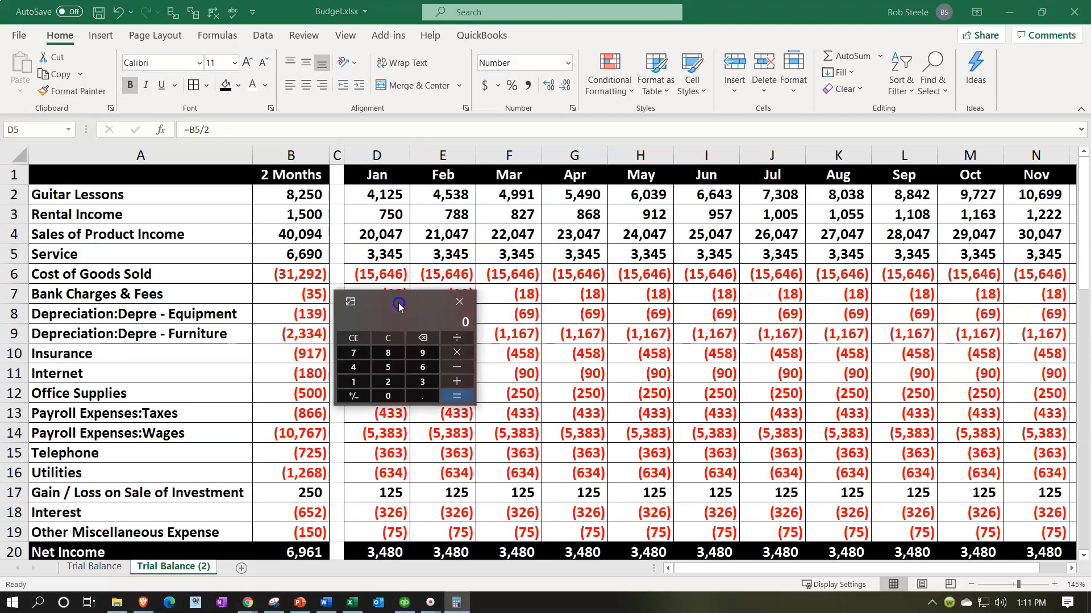
drag(399, 307, 428, 305)
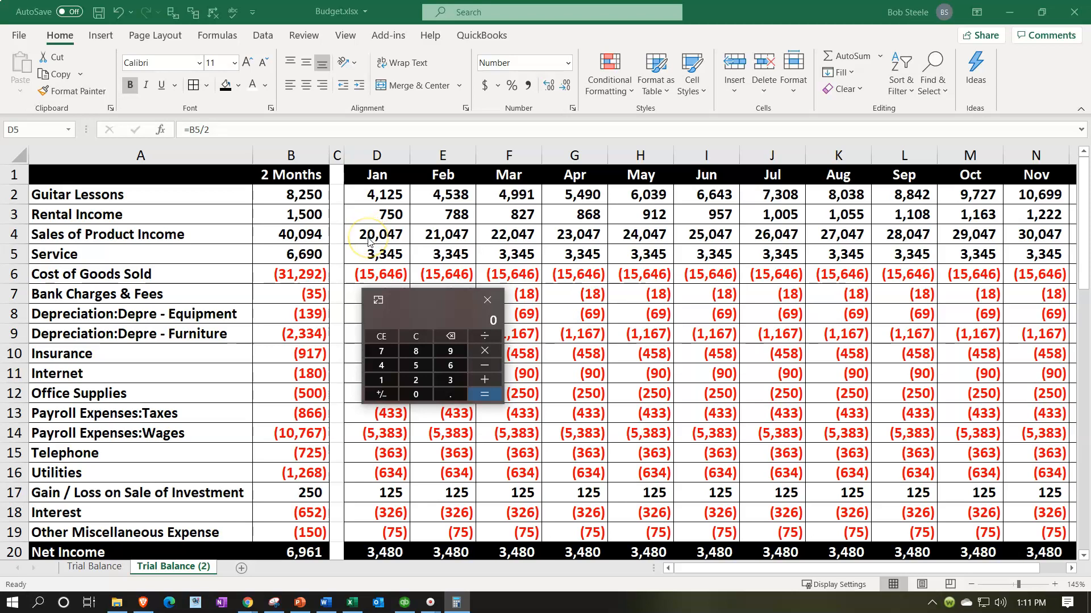
click(353, 194)
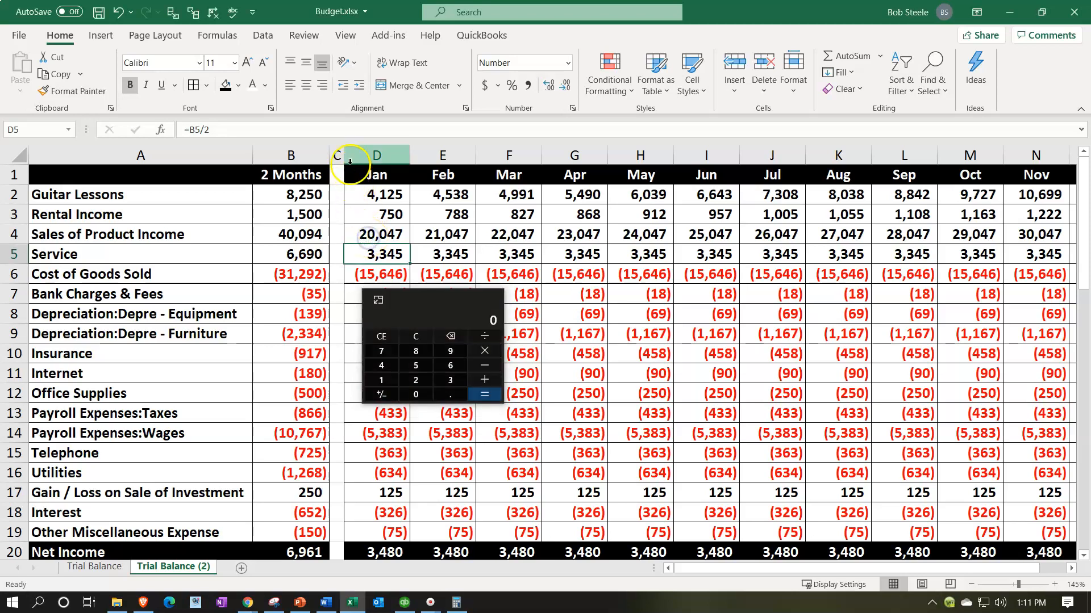
drag(346, 158, 360, 158)
click(408, 316)
drag(412, 314, 440, 323)
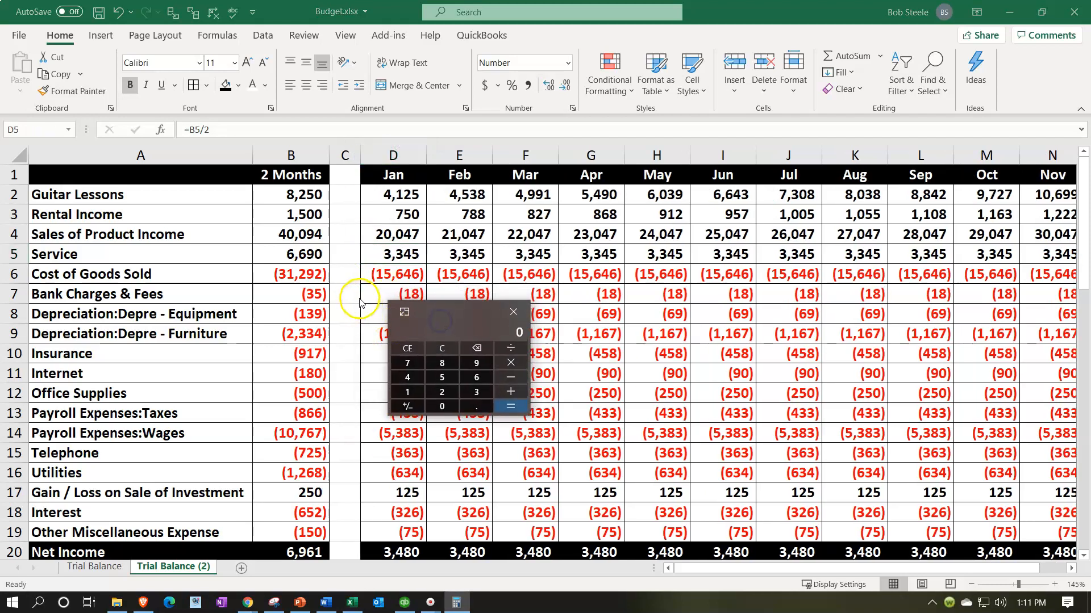
Step: Calculate the Cost of Goods Sold ratio in C6 with =B6/B4, formatted as a percentage, and widen column C to fit
click(346, 277)
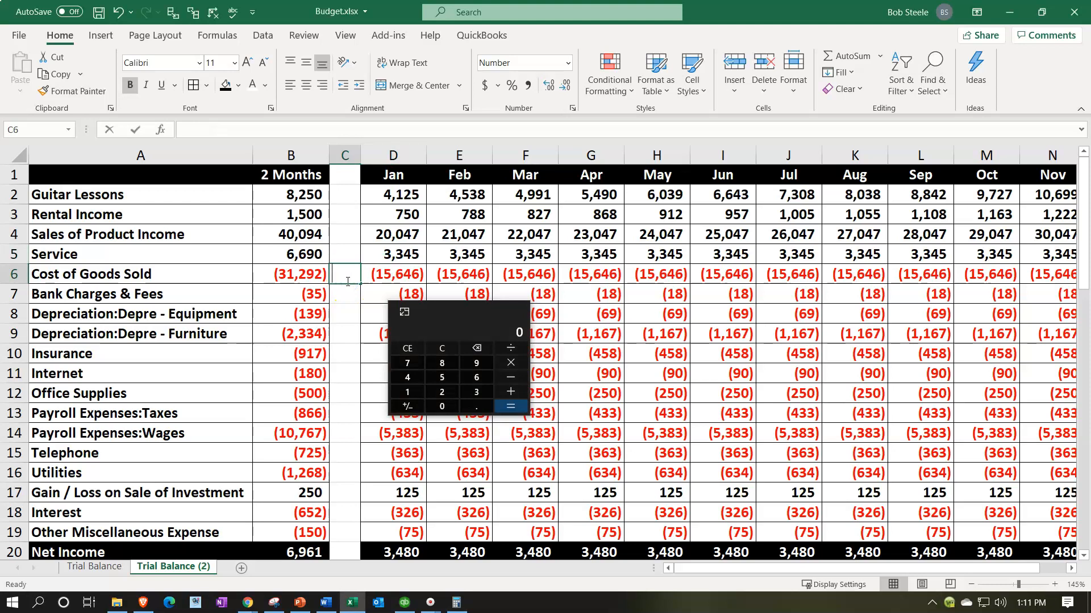
text(=)
key(Left)
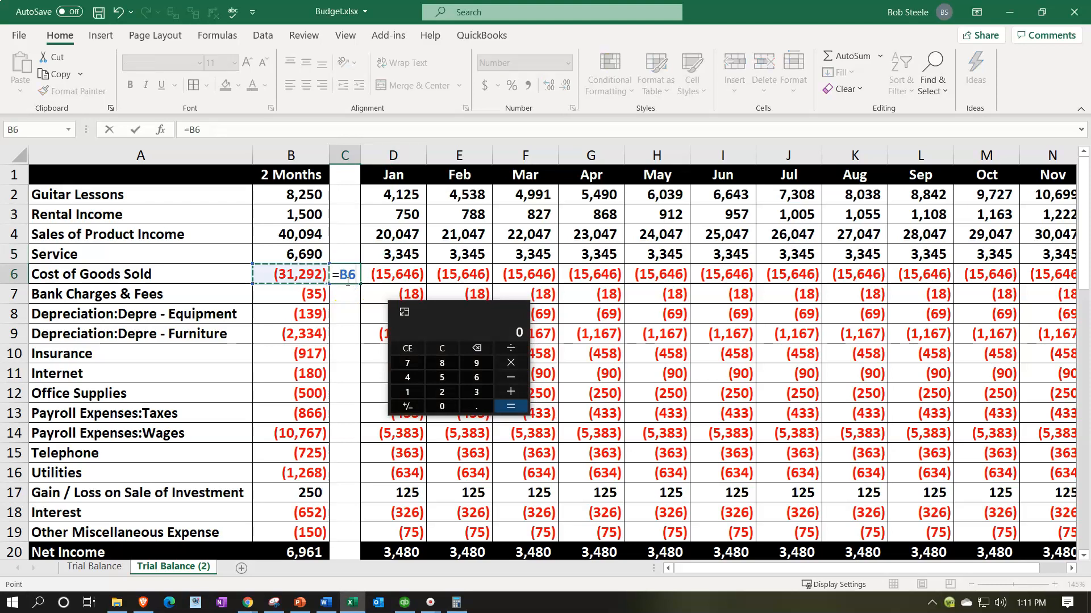
text(/)
key(Up)
key(Up)
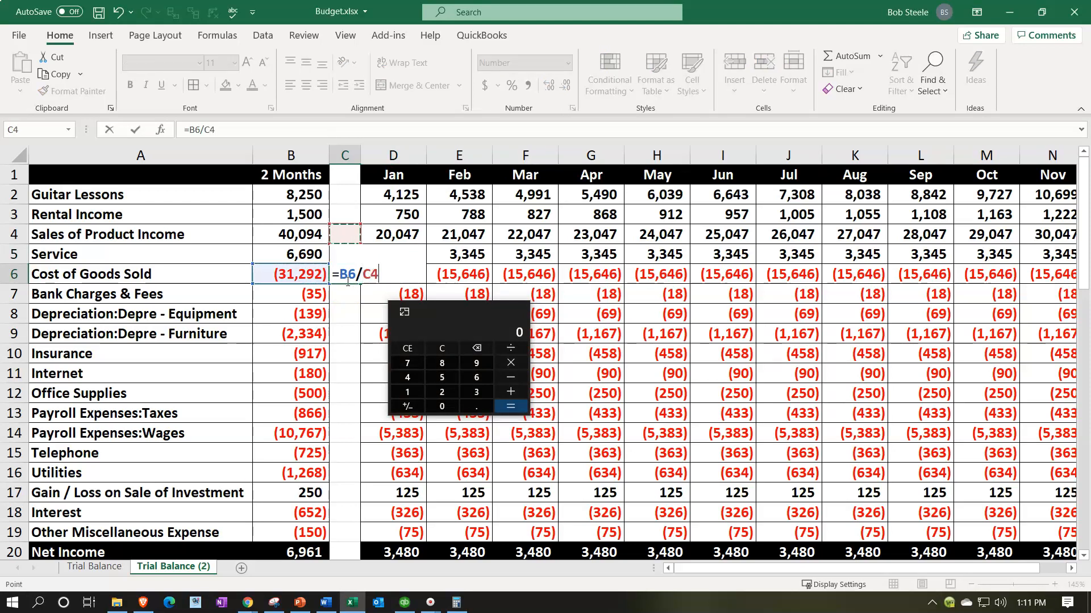
key(Left)
key(ctrl+Return)
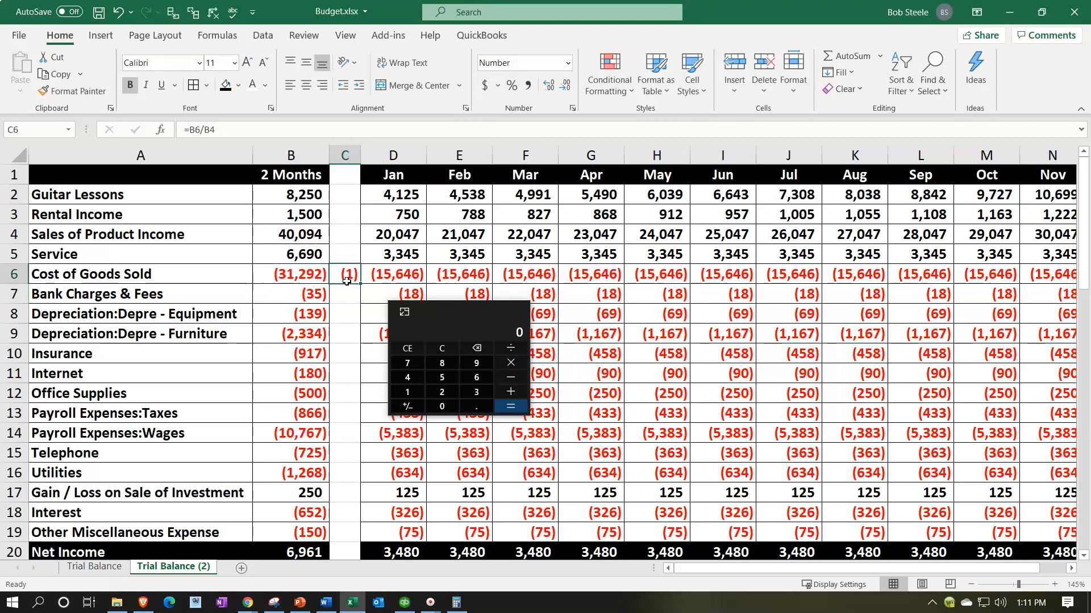
click(511, 87)
drag(360, 155, 371, 158)
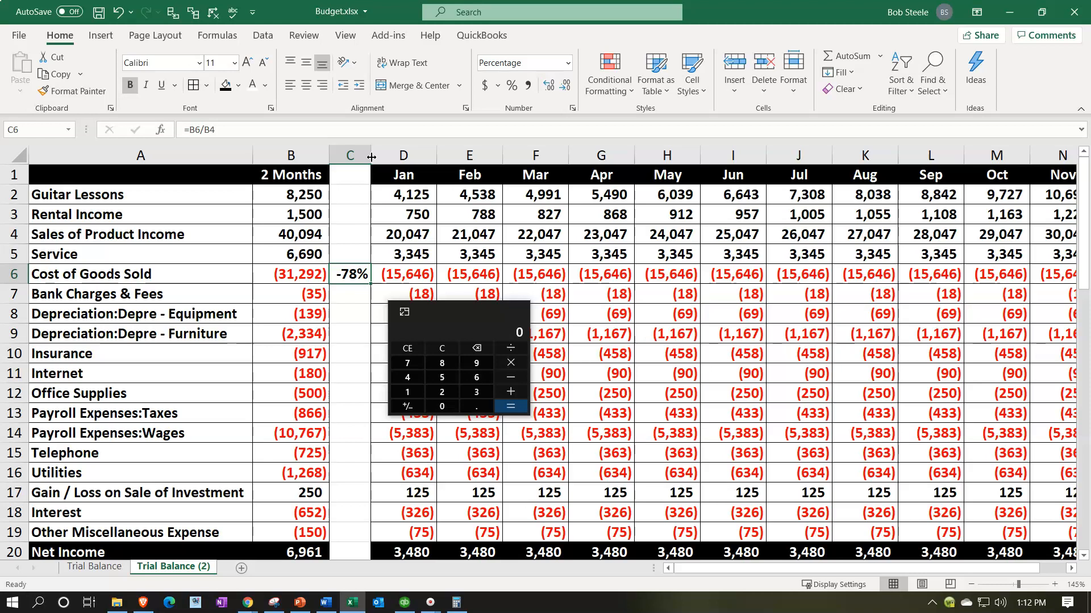
Step: Set January's Cost of Goods Sold in D6 to =-D4*0.8 and check the formula
drag(466, 318, 442, 307)
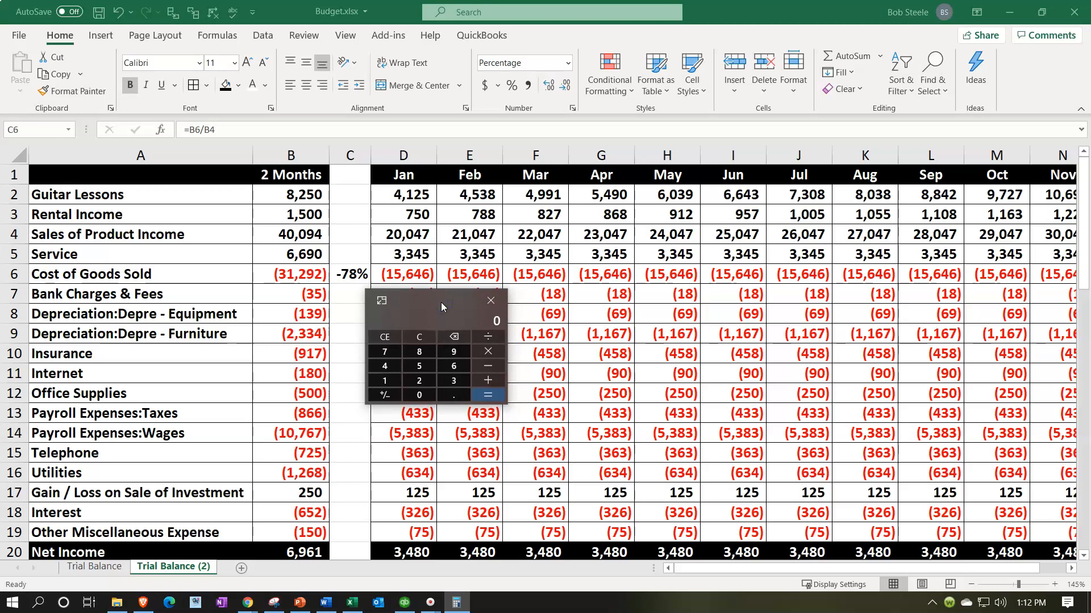
click(408, 273)
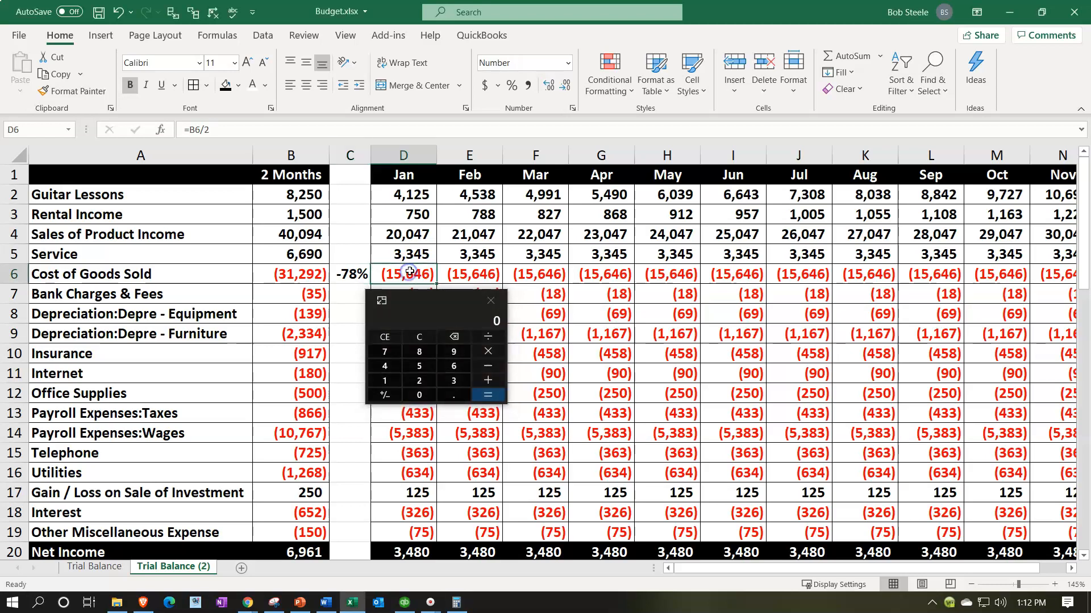
text(-)
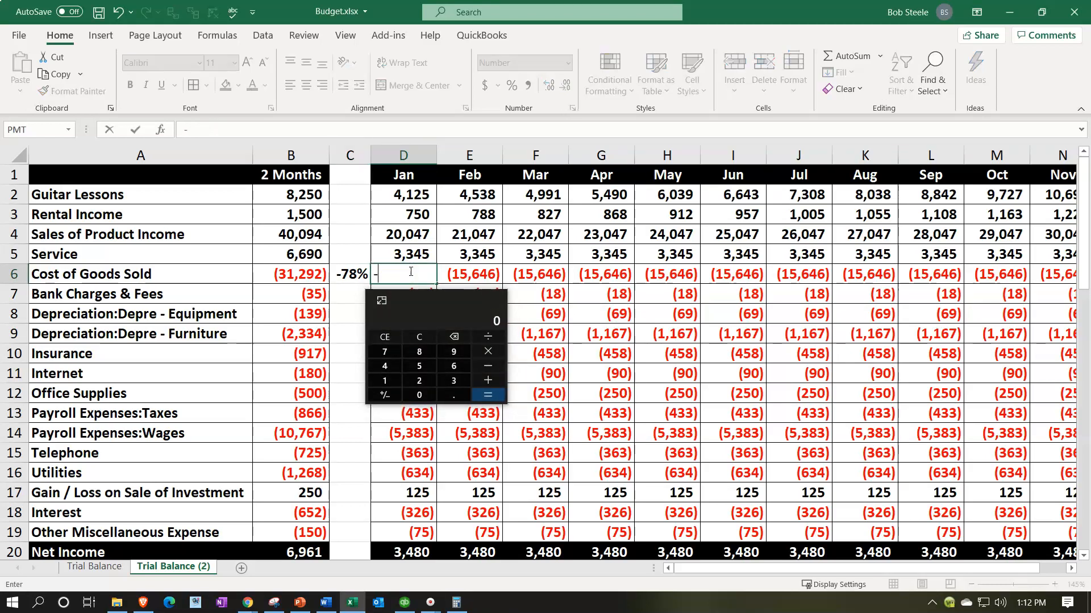
key(Up)
key(Up)
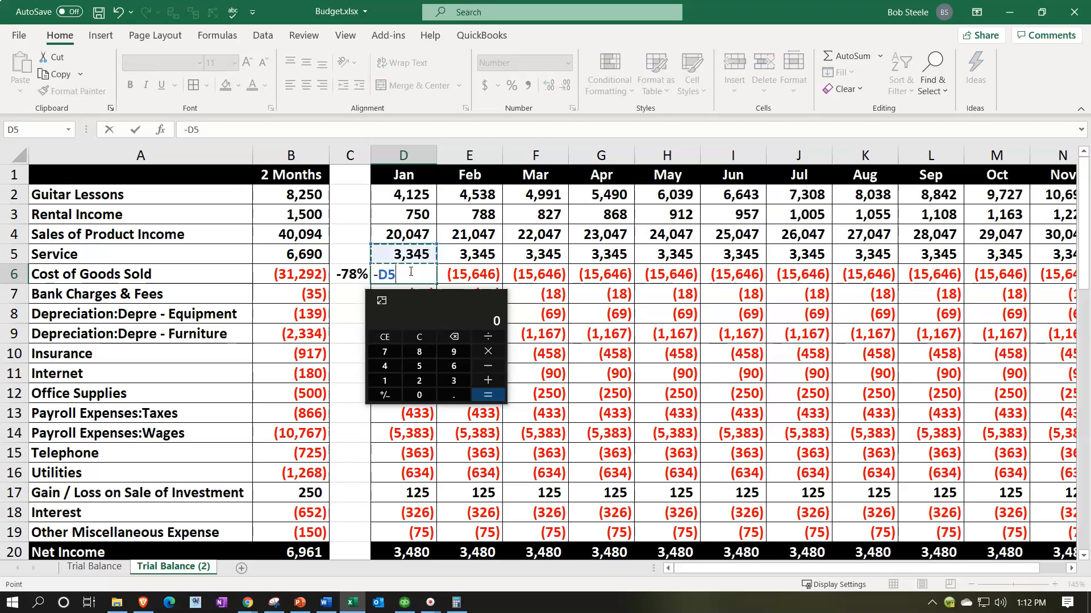
text(*.8)
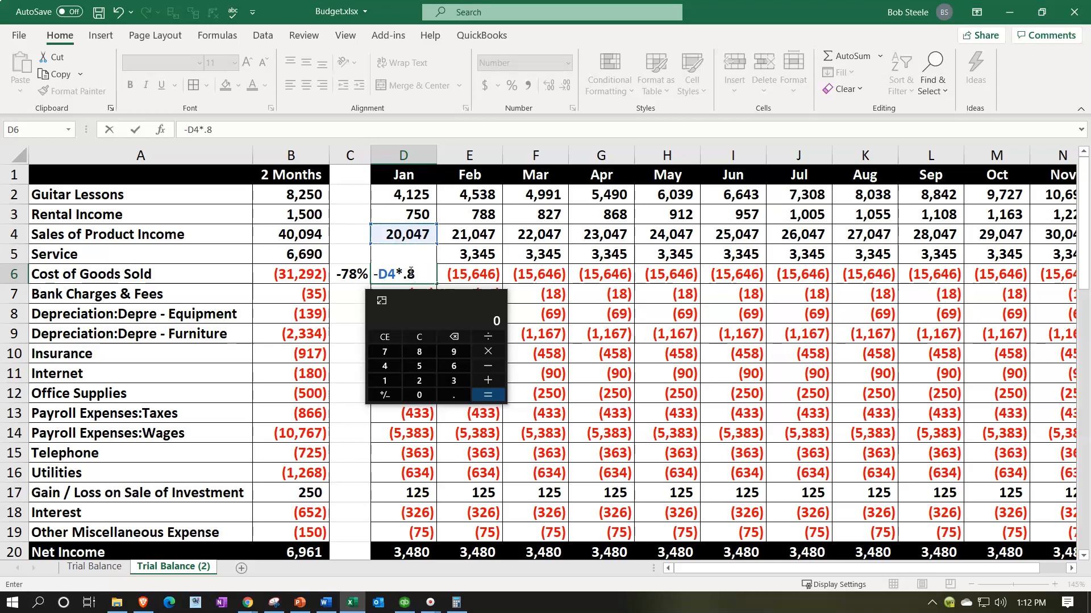
key(Return)
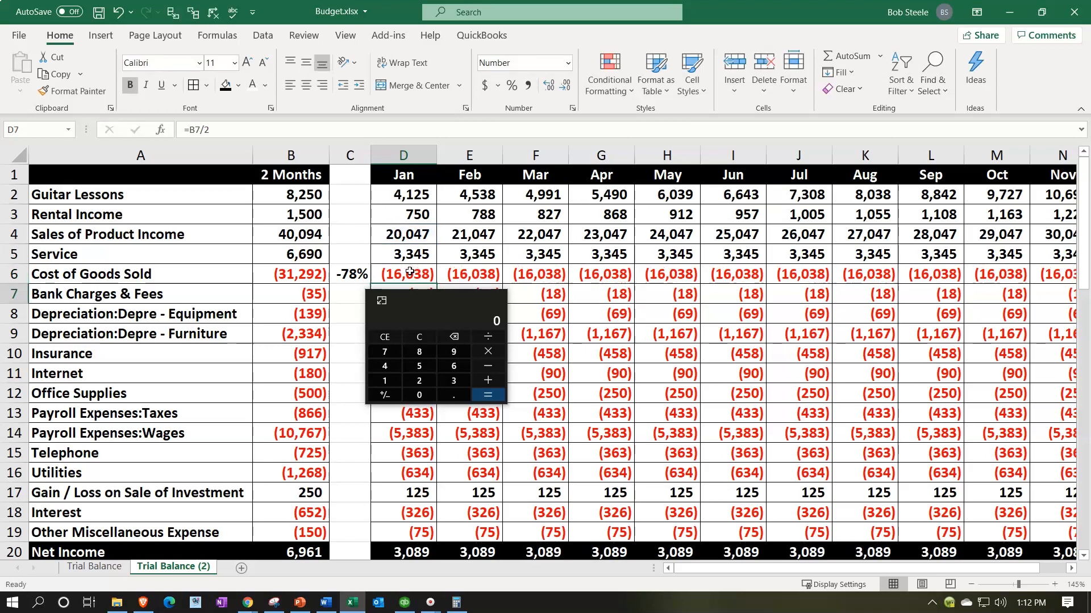
key(Up)
click(426, 275)
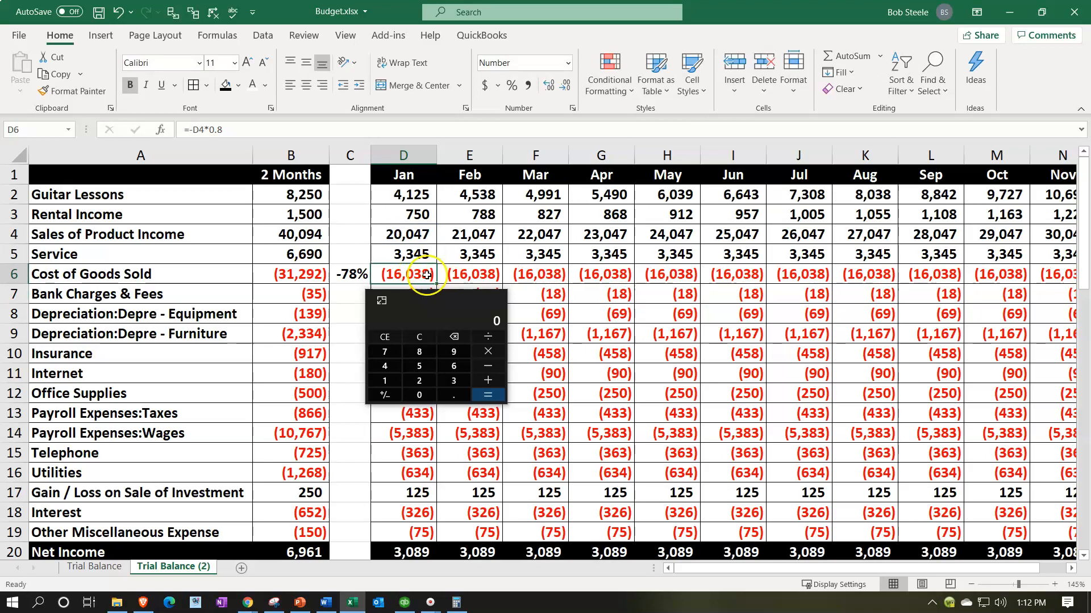
double_click(426, 275)
key(Escape)
click(441, 301)
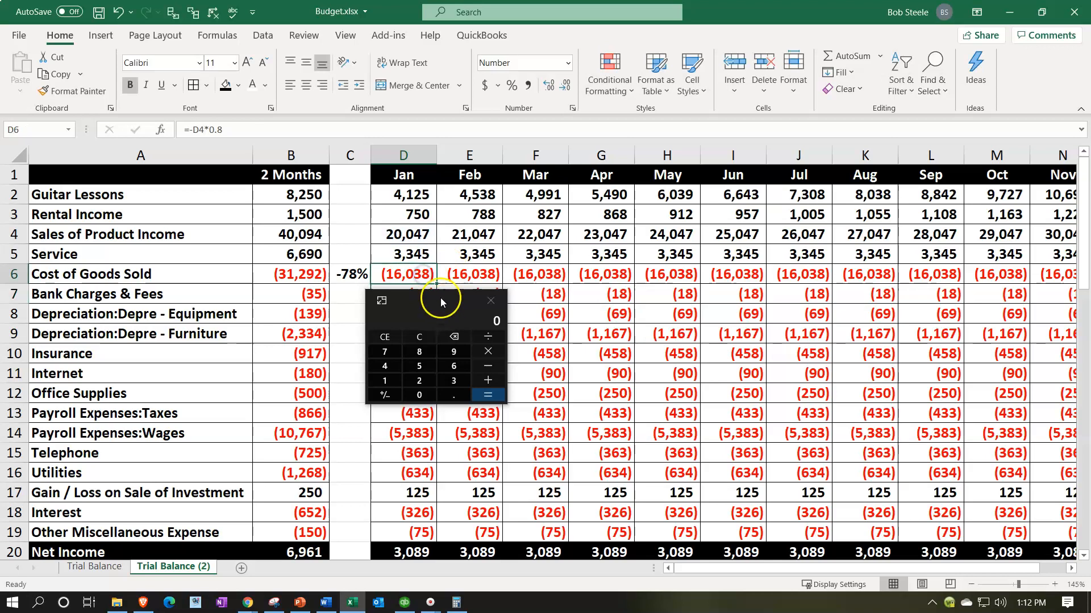
Step: Fill January's Cost of Goods Sold formula into February, check it, and extend it through December in O6
drag(437, 284, 492, 284)
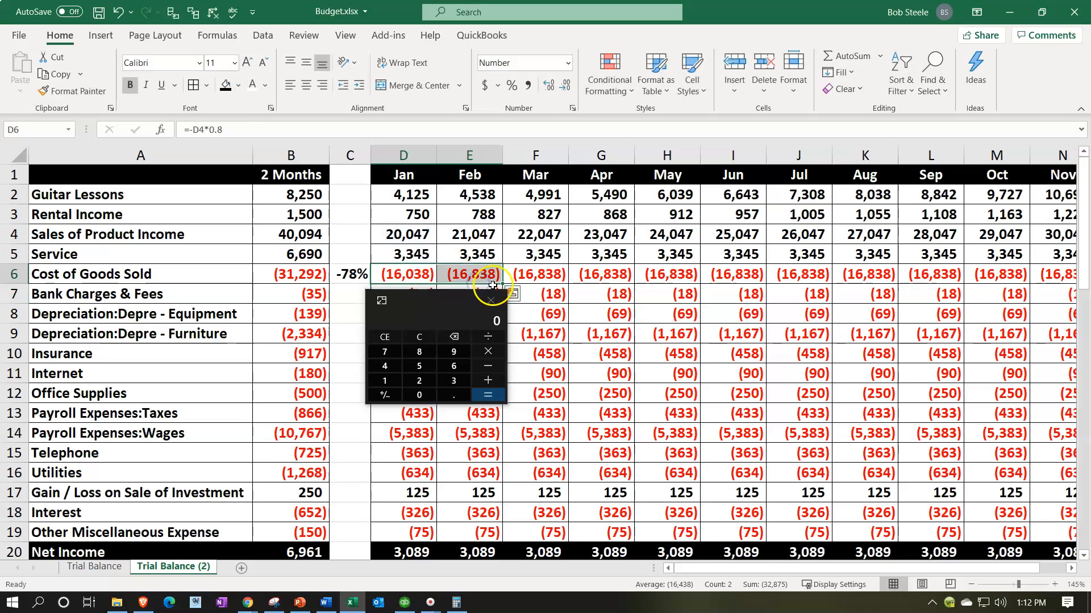
double_click(471, 274)
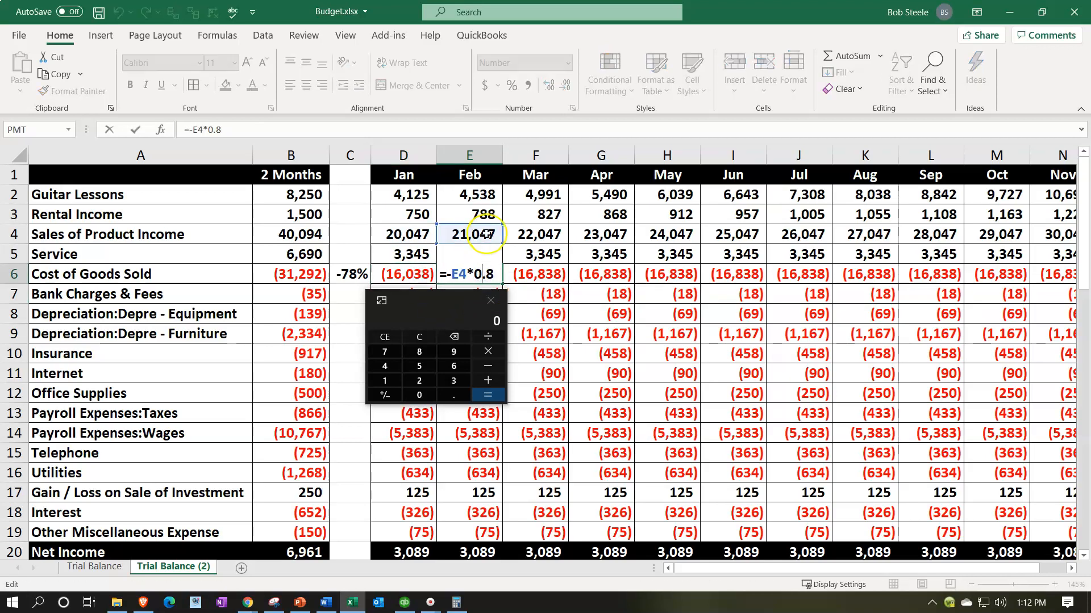
key(Escape)
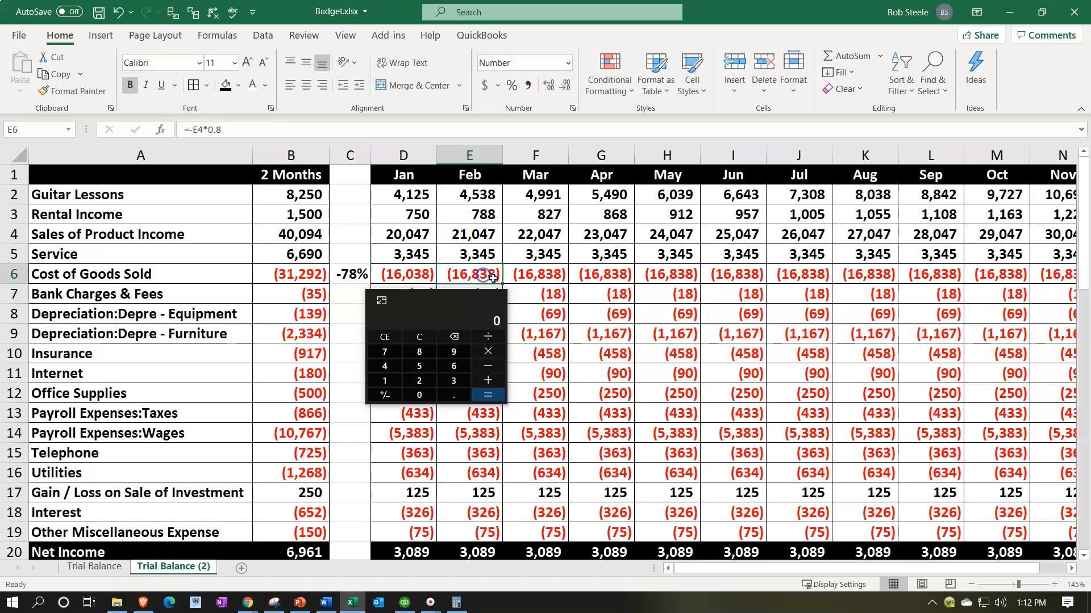
drag(503, 283, 953, 289)
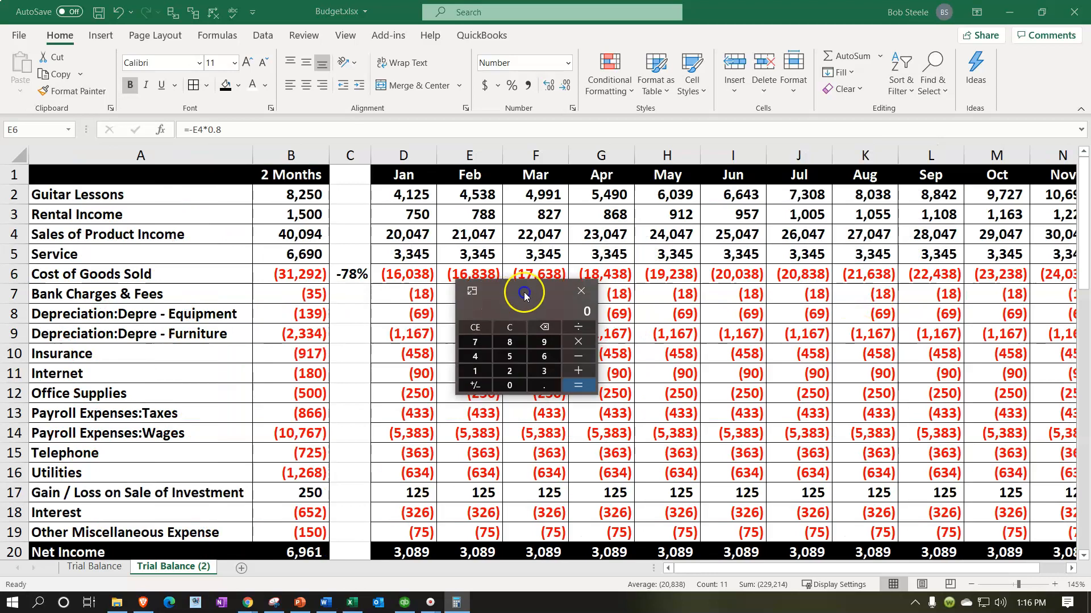
drag(522, 293, 662, 281)
Step: Review the accounts from Bank Charges & Fees down to Gain / Loss on Sale of Investment for possible budget adjustments
click(158, 290)
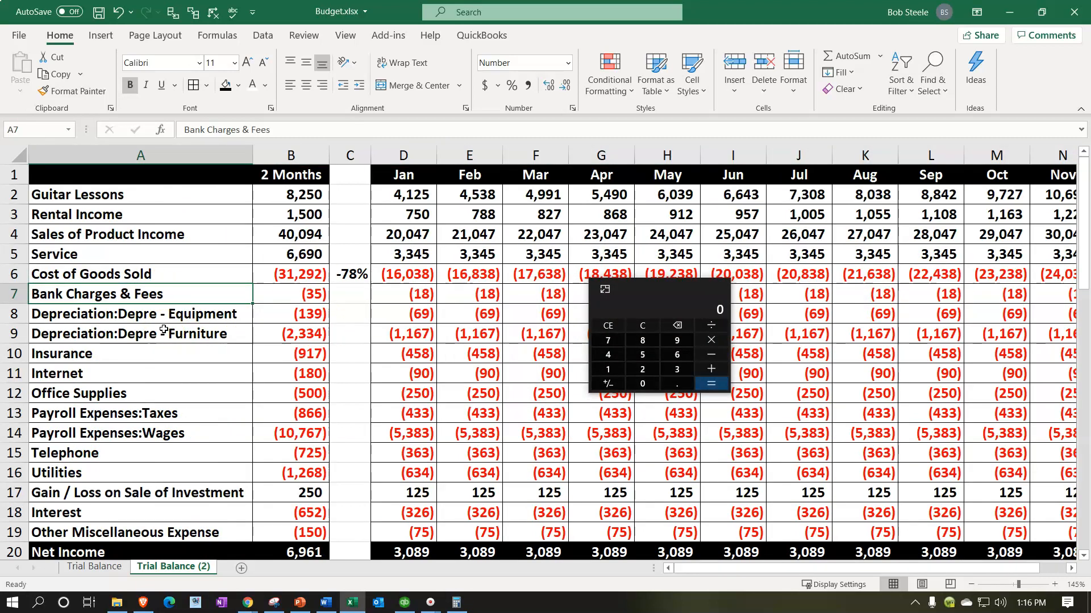
key(Right)
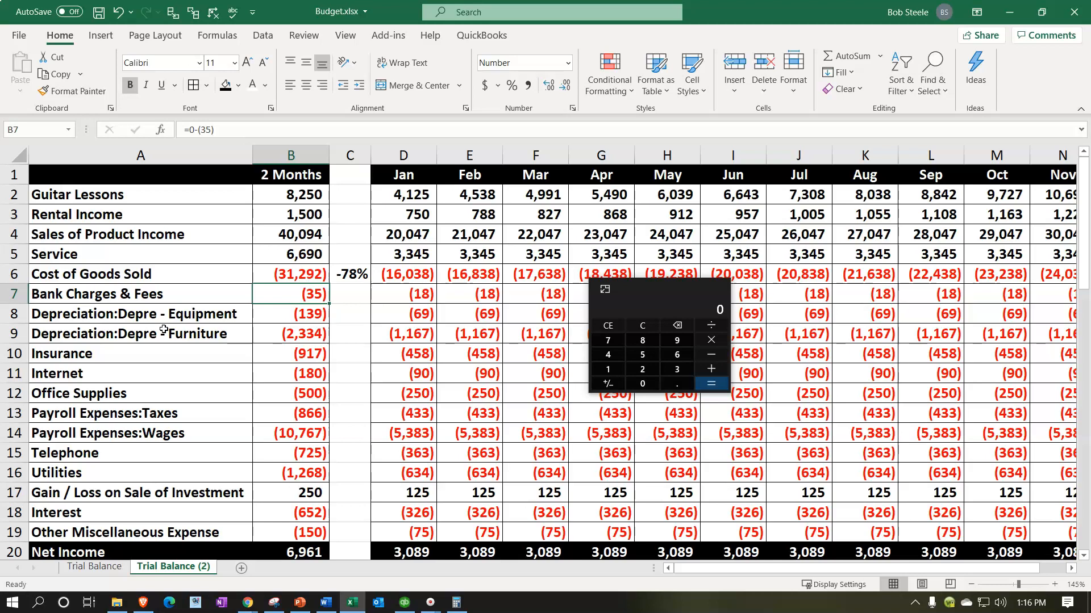
key(Down)
key(Left)
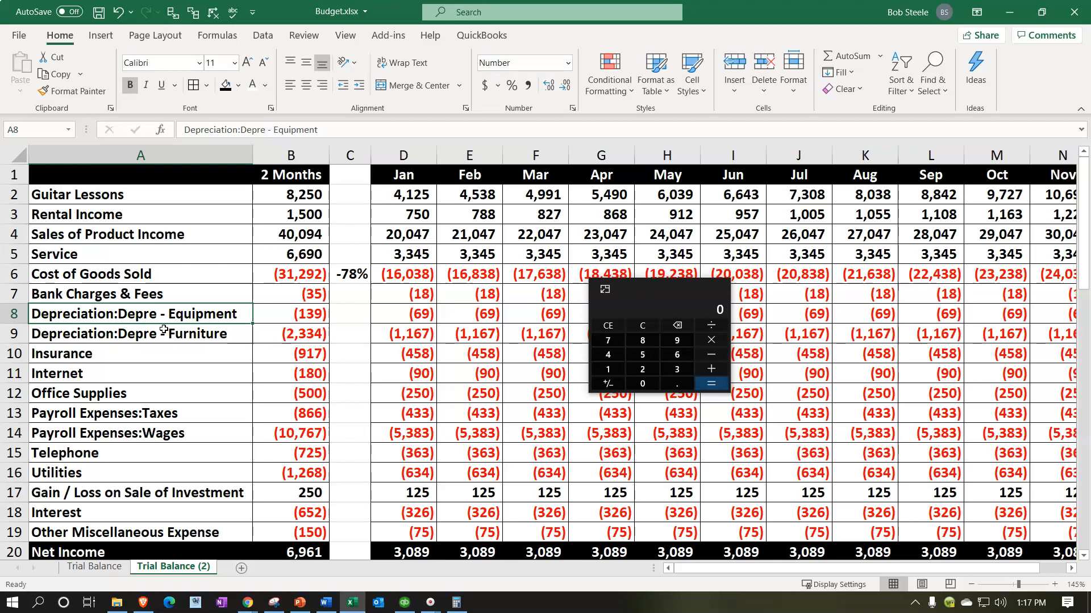
key(Down)
key(Down)
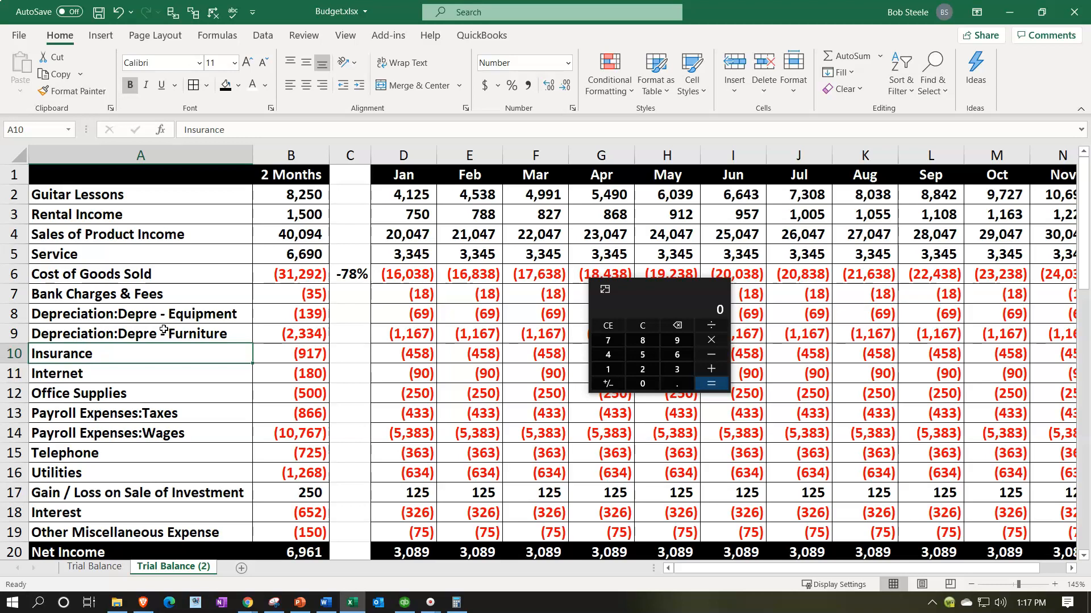
key(Down)
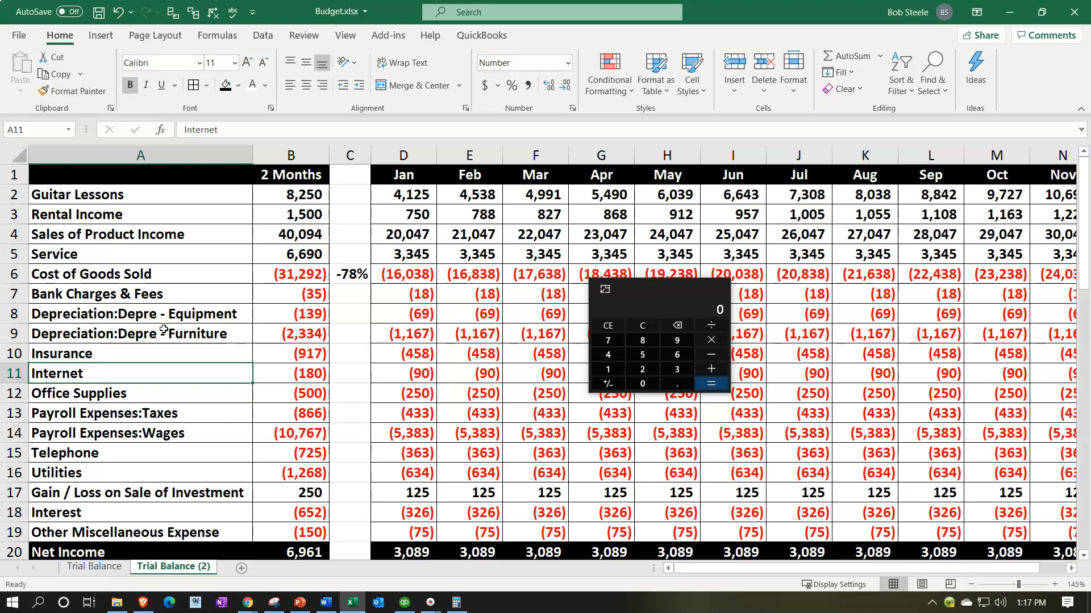
key(Down)
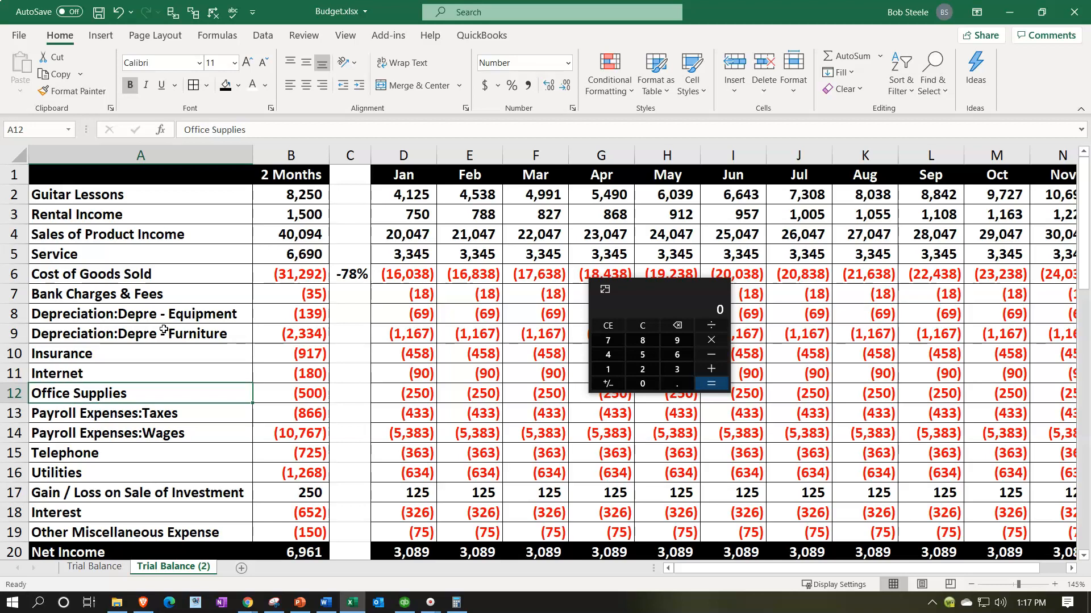
key(Down)
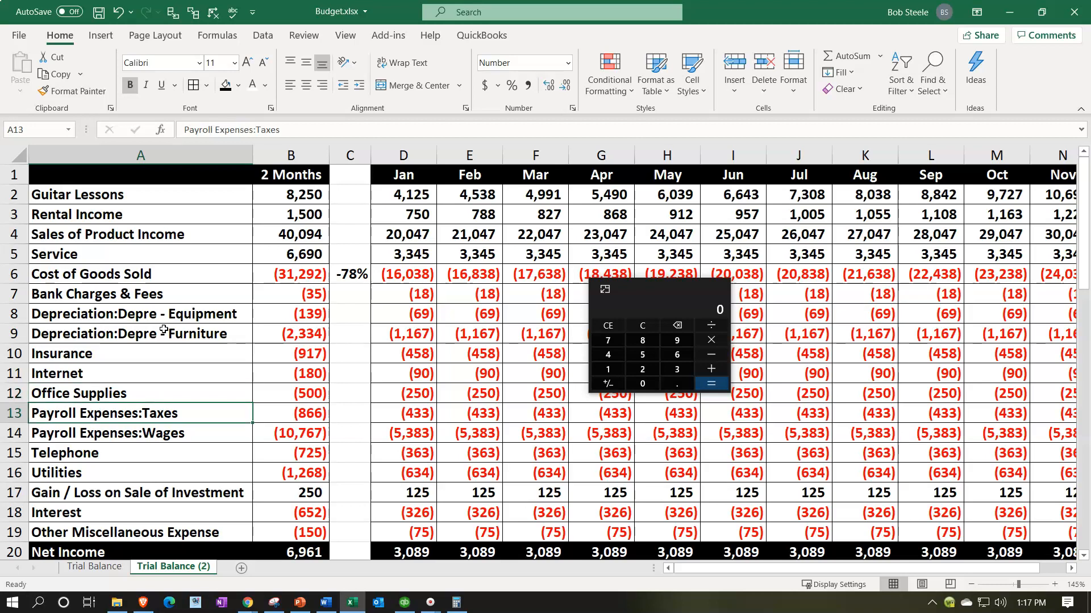
key(Down)
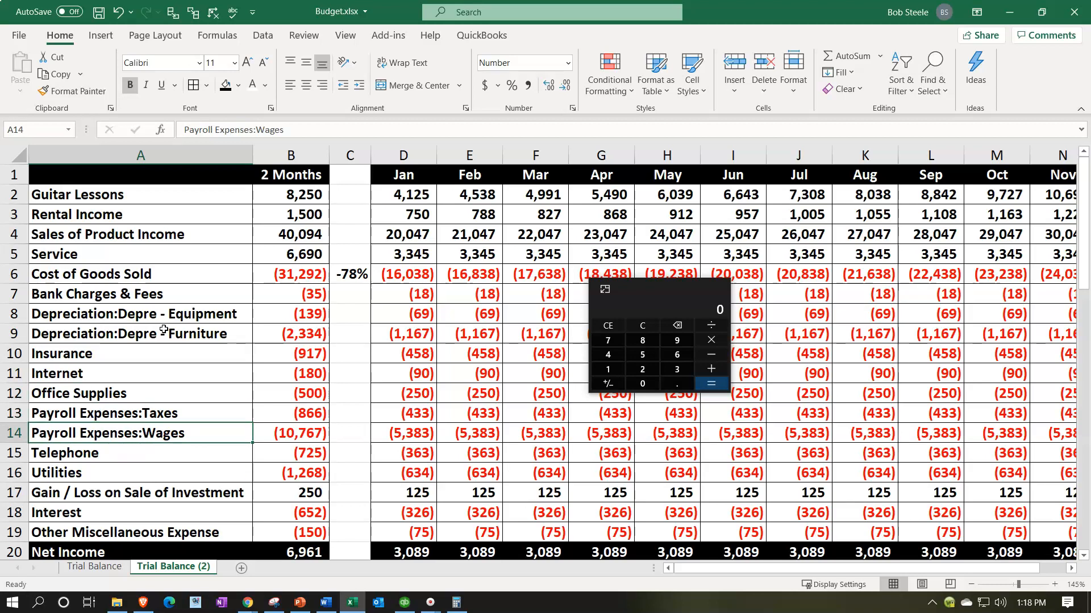
key(Down)
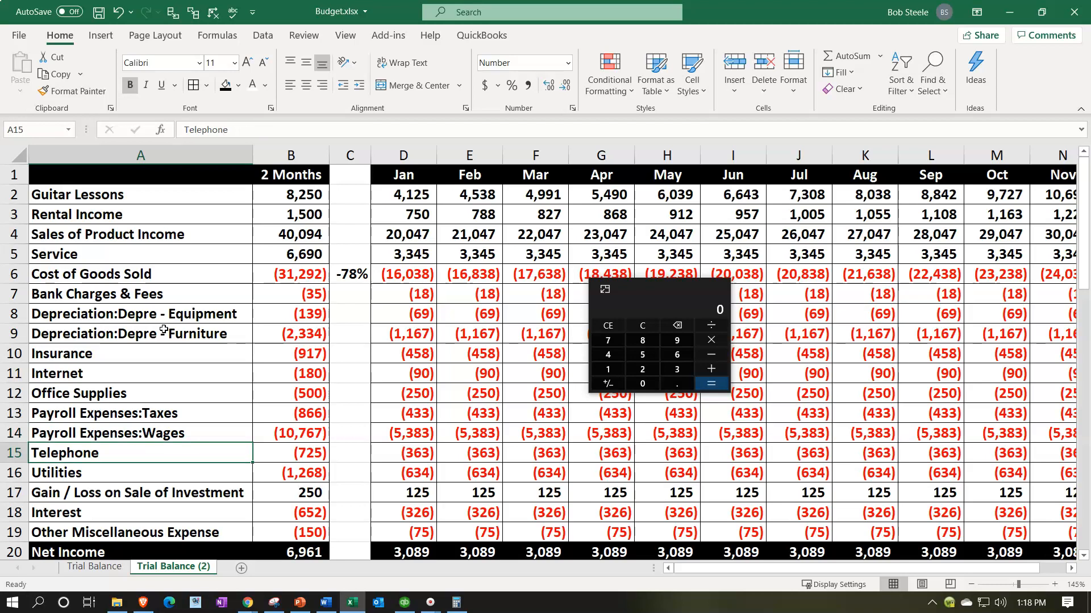
key(Down)
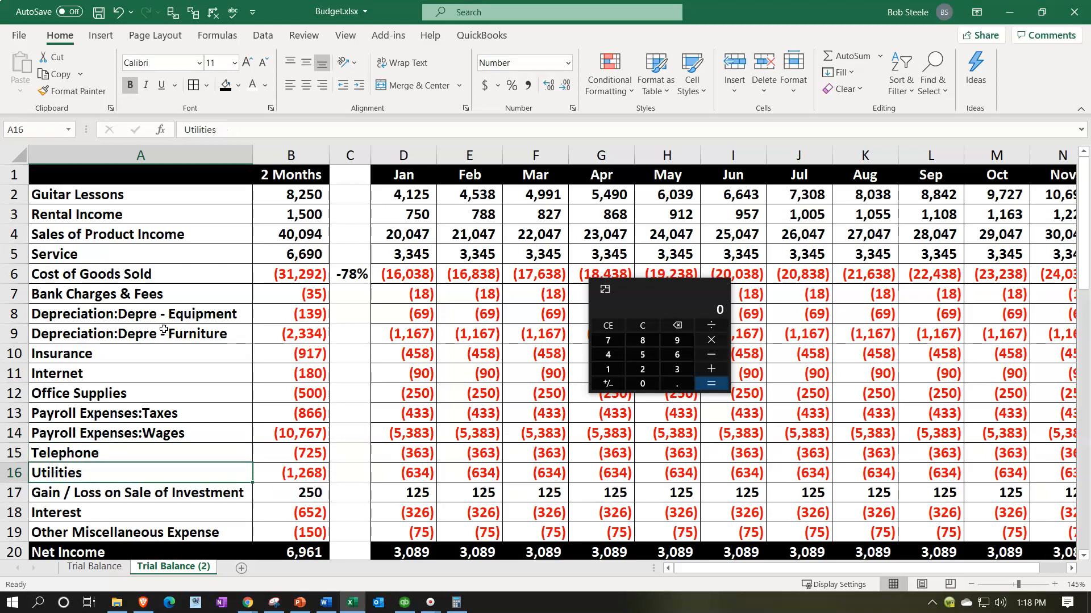
key(Down)
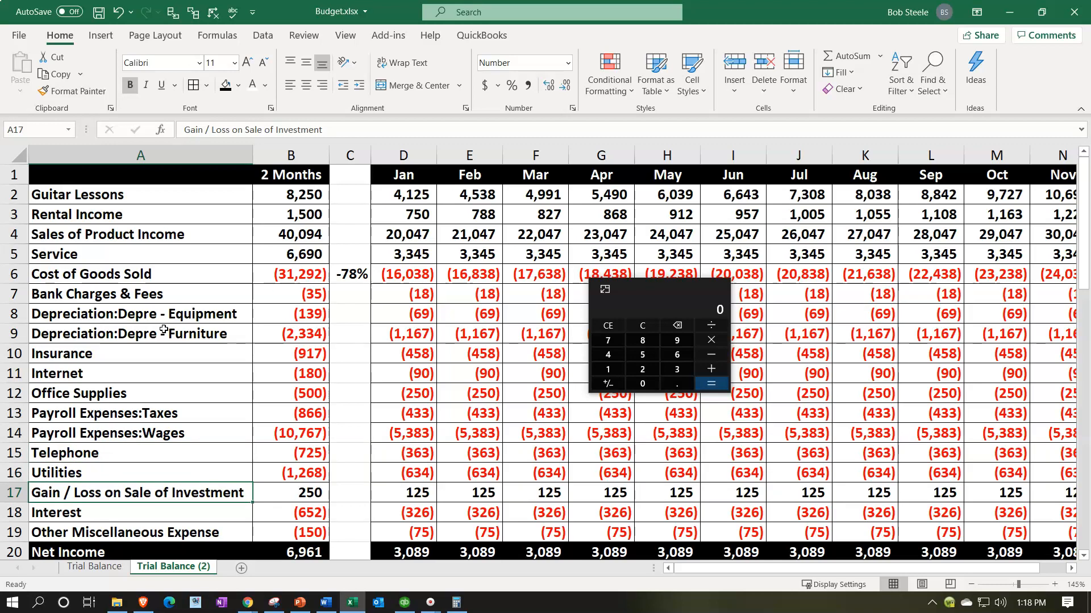
Step: Clear the Gain / Loss on Sale of Investment amounts for every month from January through December in row 17
key(Right)
key(Right)
key(Right)
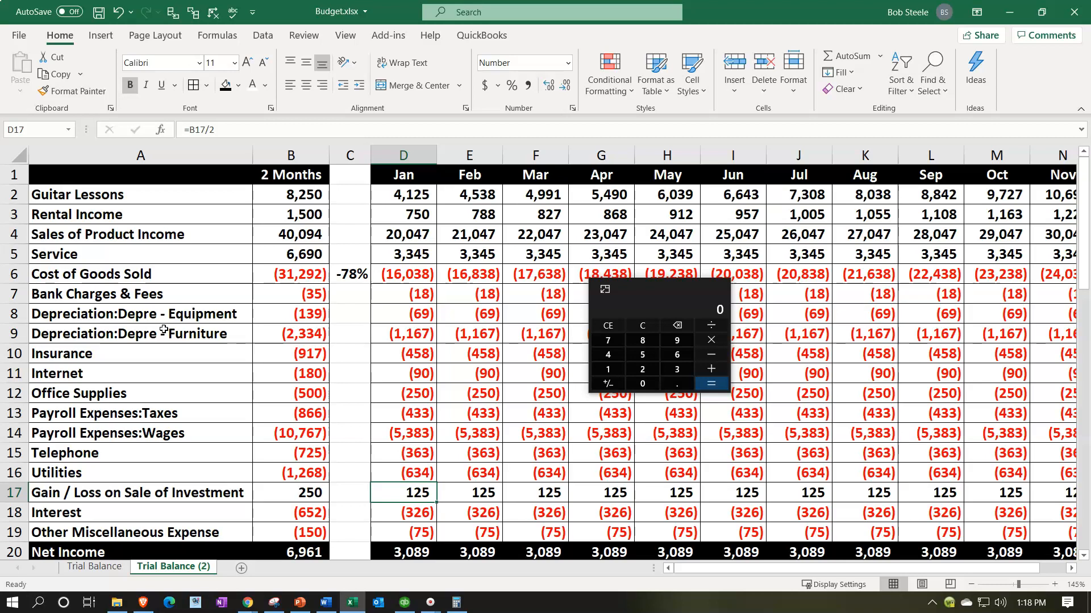
key(shift+Right)
key(shift+Right)
key(shift+Right)
key(shift+Right)
key(shift+Right)
key(shift+Right)
key(shift+Right)
key(shift+Right)
key(shift+Right)
key(shift+Right)
key(shift+Right)
key(shift+Right)
key(shift+Right)
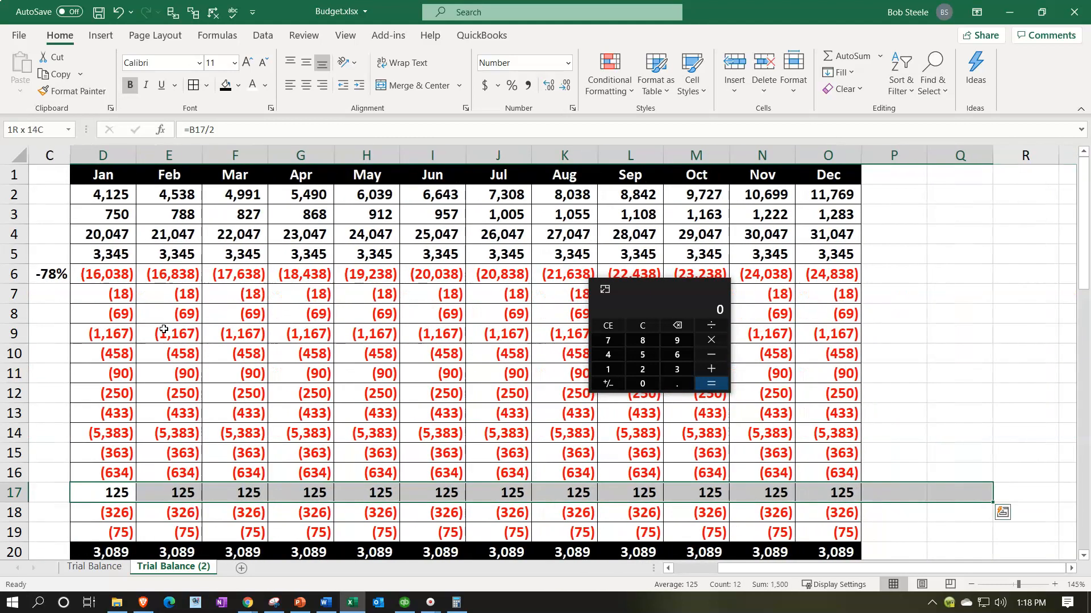
key(Delete)
key(Home)
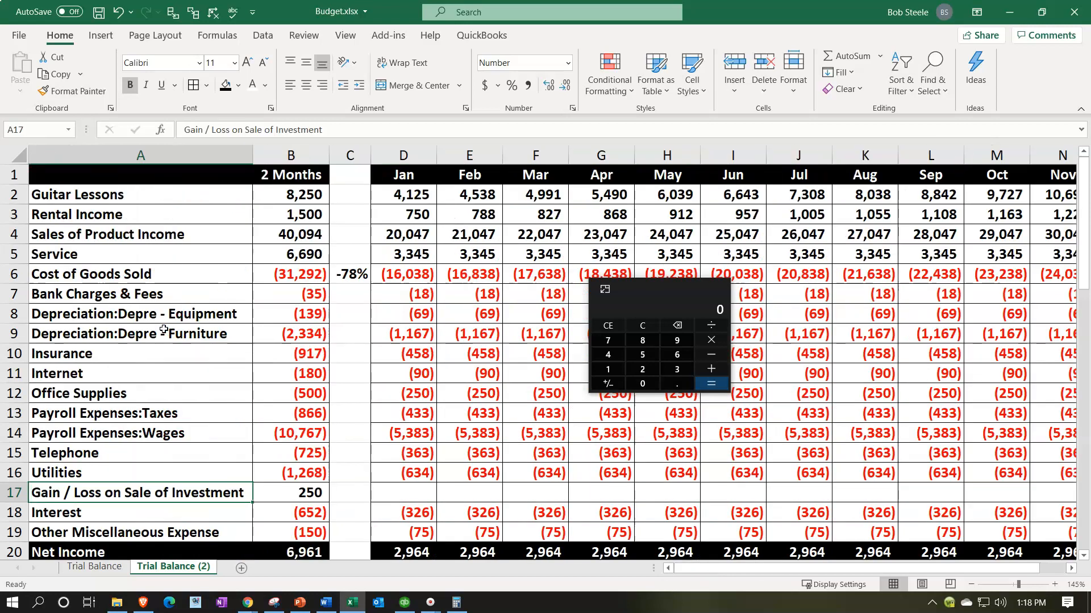
Step: Review the Interest and Other Miscellaneous Expense rows for possible budget adjustments
key(Down)
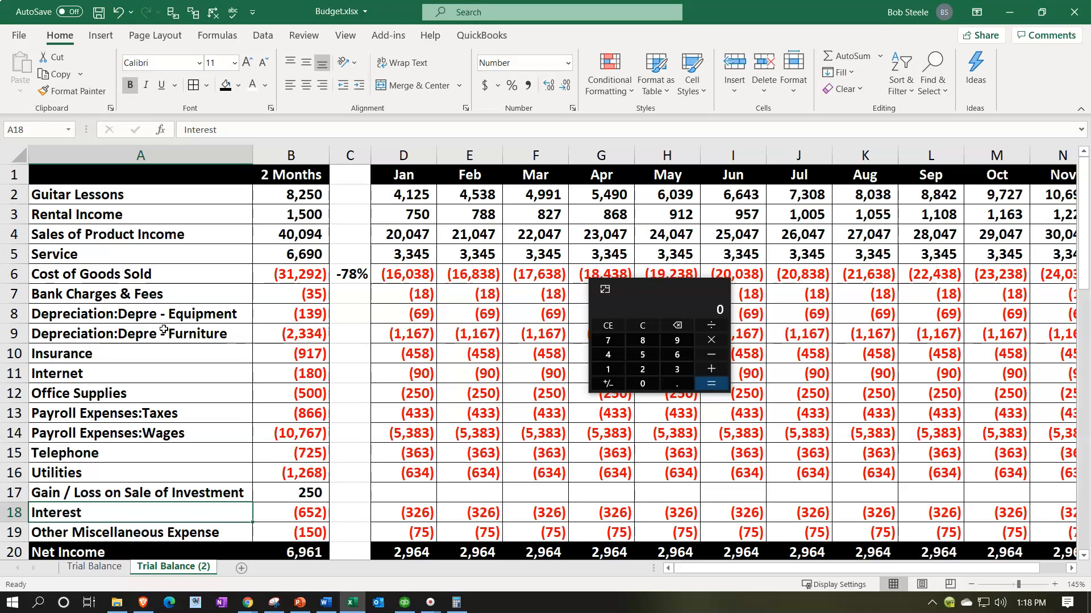
key(Right)
key(Right)
key(Right)
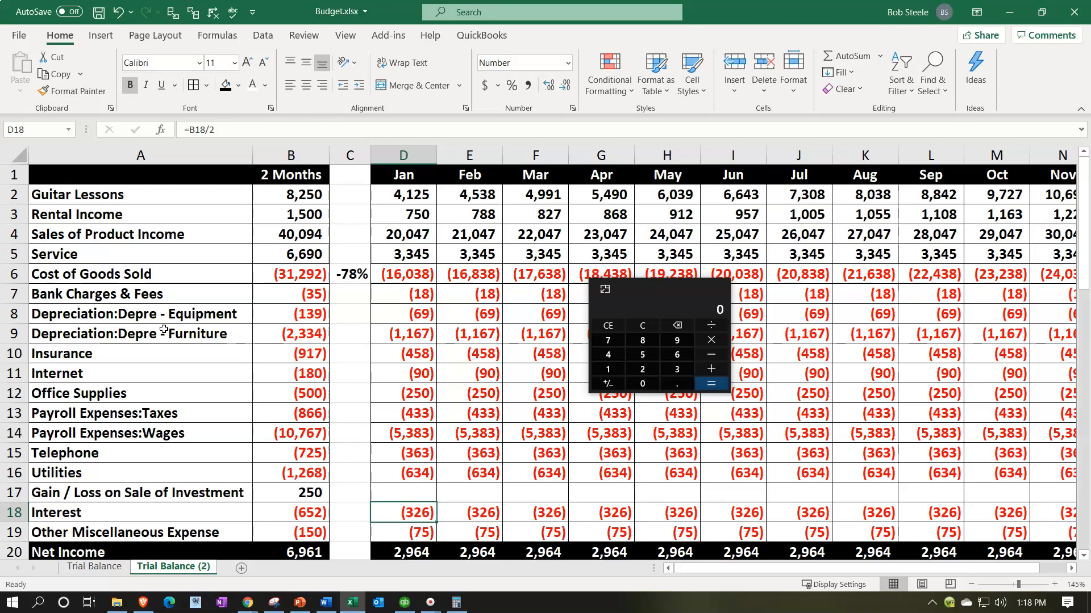
key(Down)
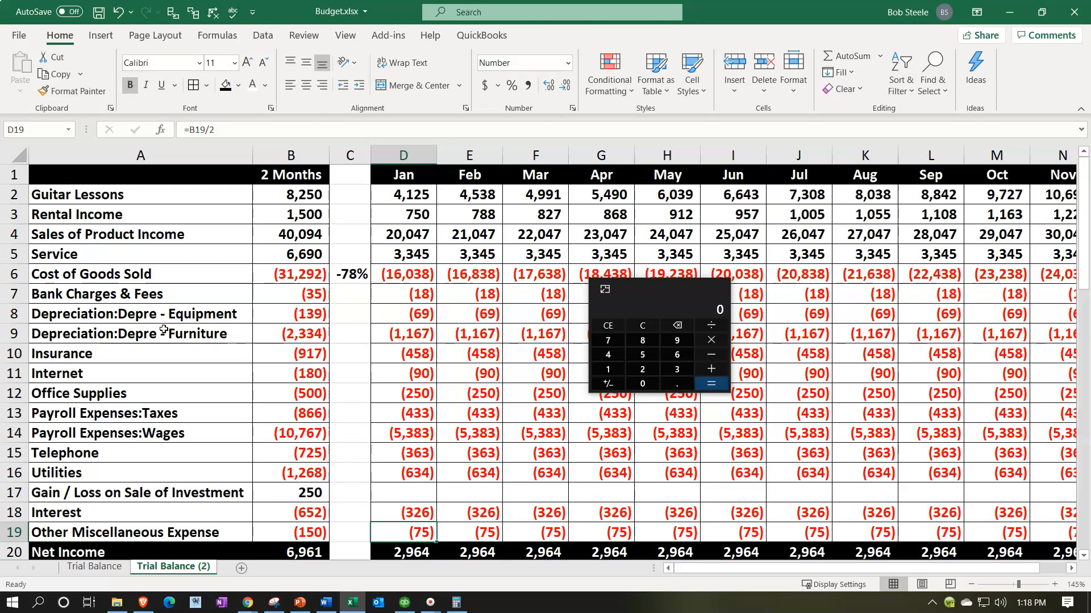
Step: Get the calculator out of the way and add the heading Total in P1, beside December
key(Right)
key(Right)
key(Right)
key(Right)
key(Right)
key(Right)
key(Right)
key(Right)
key(Right)
key(Right)
key(Right)
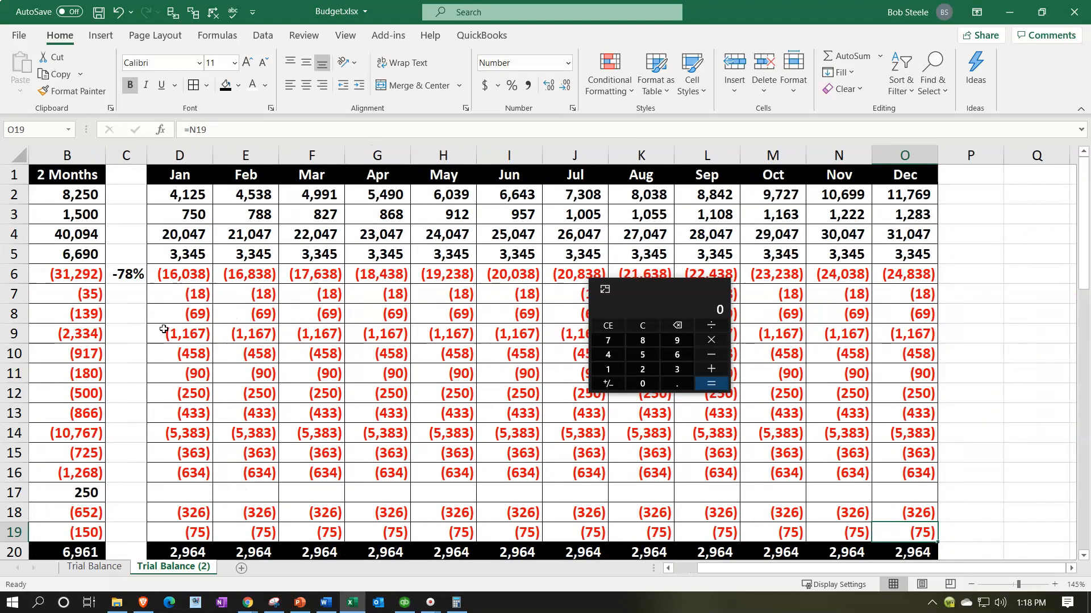
drag(690, 286, 756, 0)
click(962, 178)
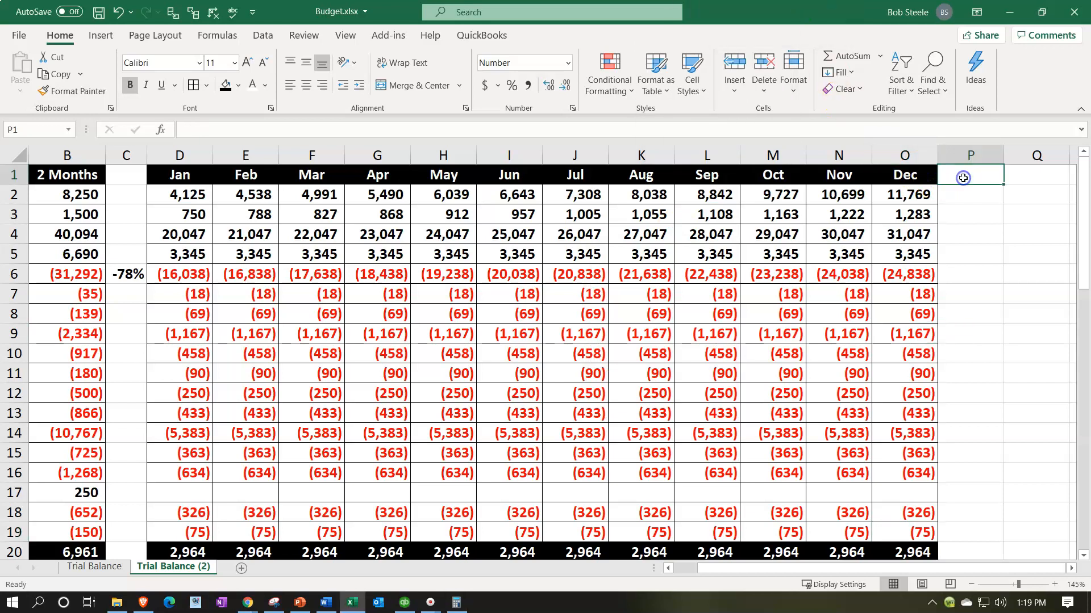
text(Total)
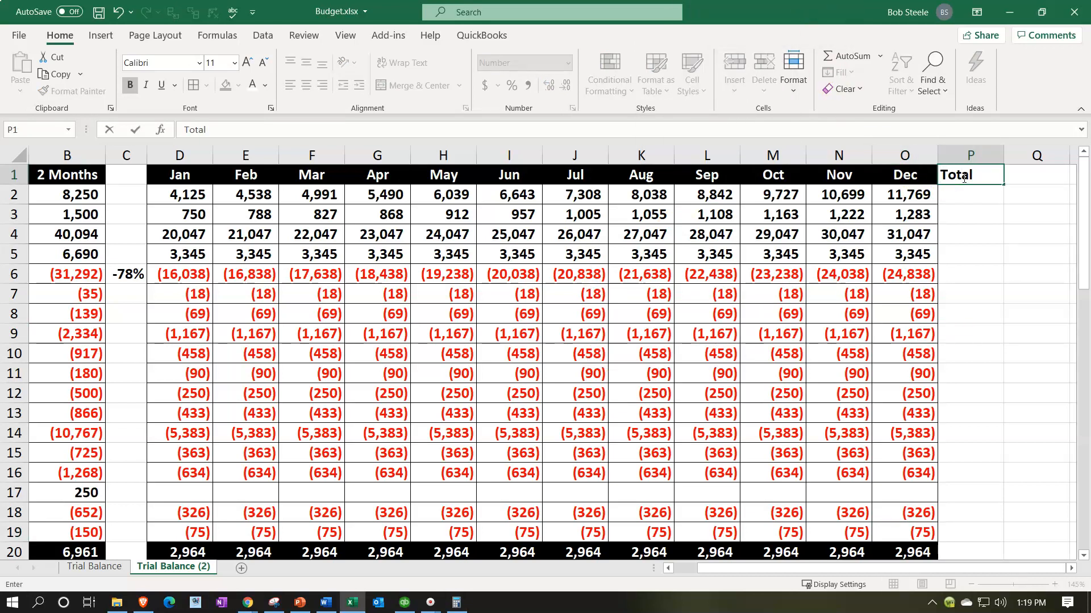
key(Return)
Step: Total the twelve months of Guitar Lessons in P2 with =SUM(D2:O2) and fill the formula down to P19
text(=sum()
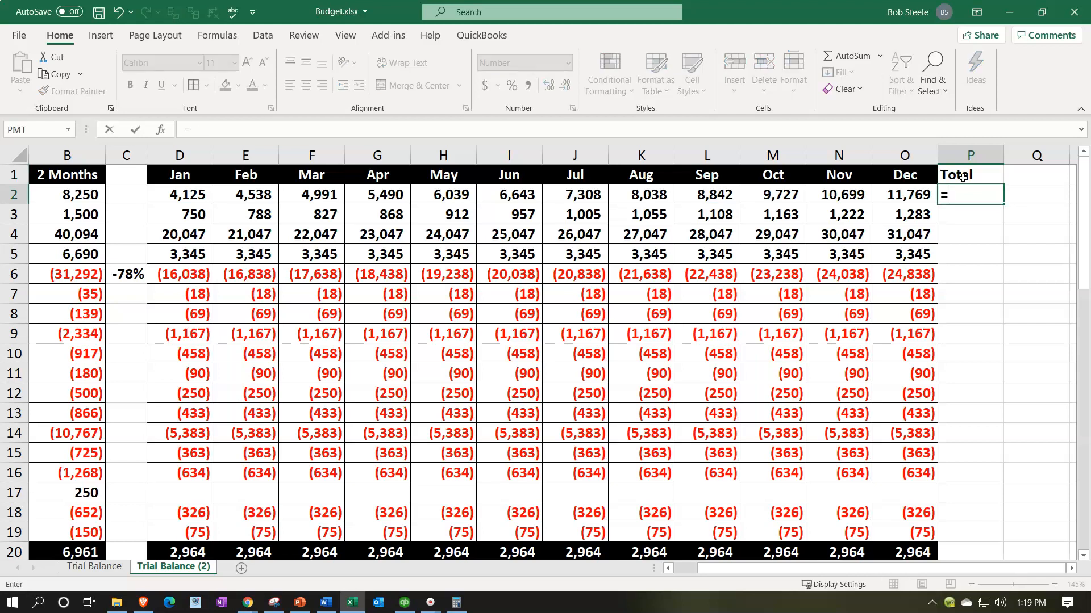
key(Left)
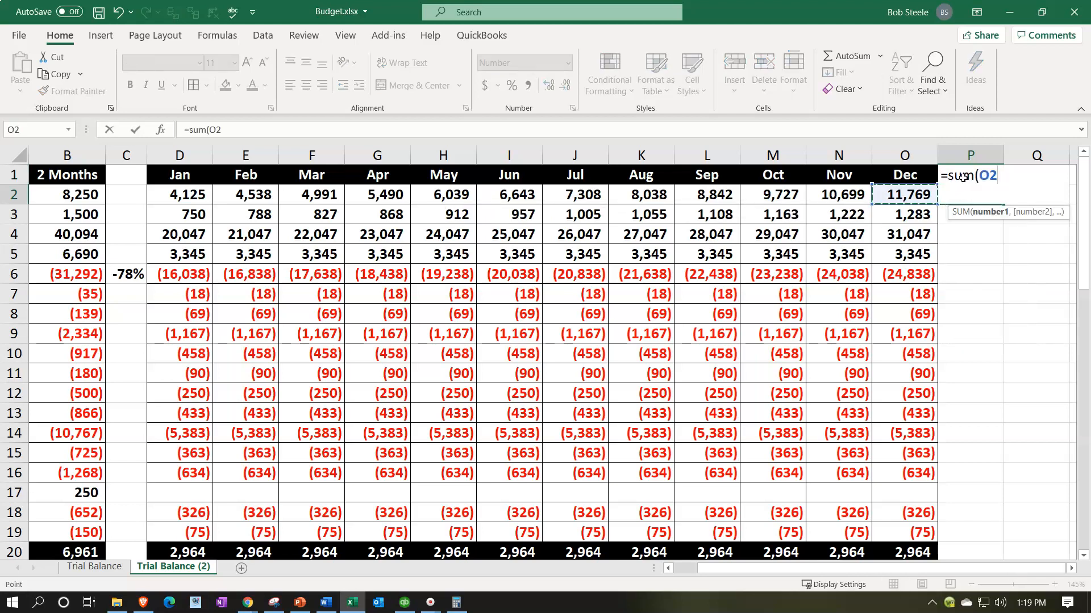
key(shift+Left)
key(shift+Left)
key(shift+Left)
key(shift+Left)
key(shift+Left)
key(shift+Left)
key(shift+Left)
key(shift+Left)
key(shift+Left)
key(shift+Left)
key(shift+Left)
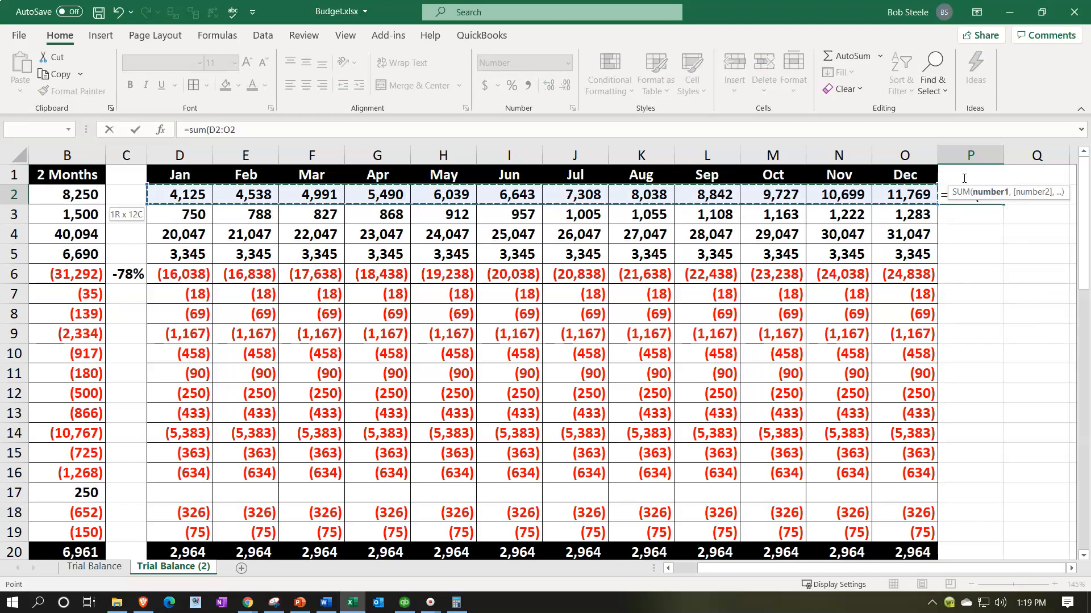
key(Return)
click(976, 191)
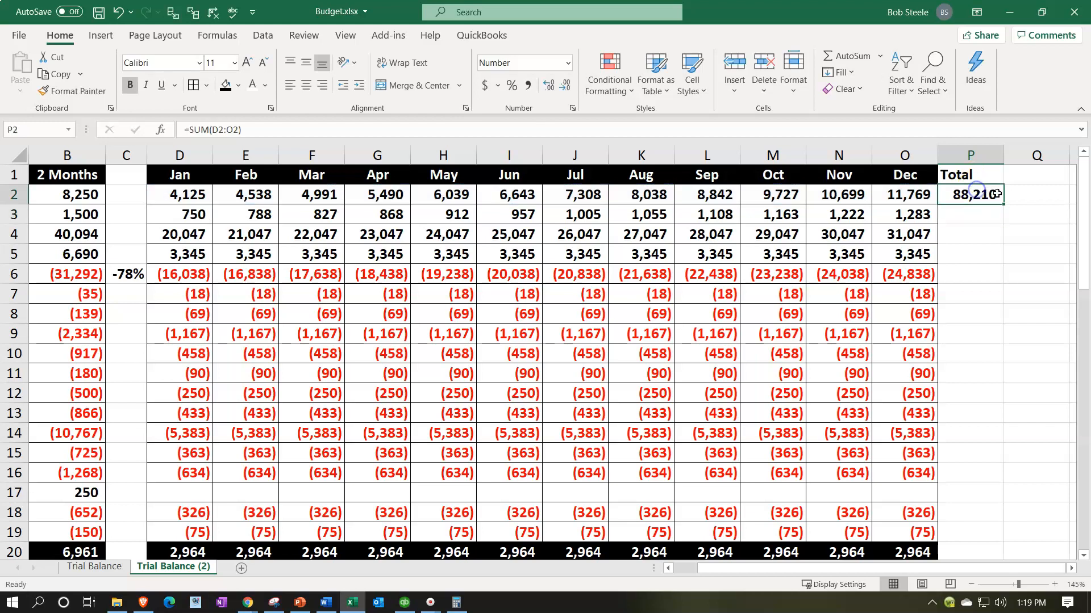
drag(1002, 205, 1003, 534)
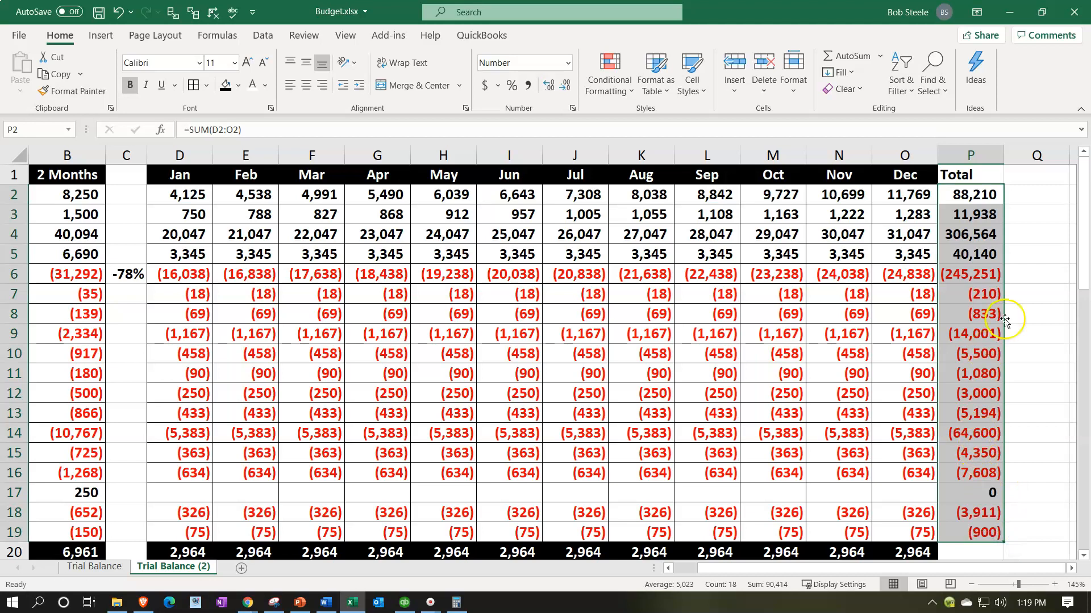
Step: Copy the December heading's formatting from O1 onto the Total heading in P1
click(968, 177)
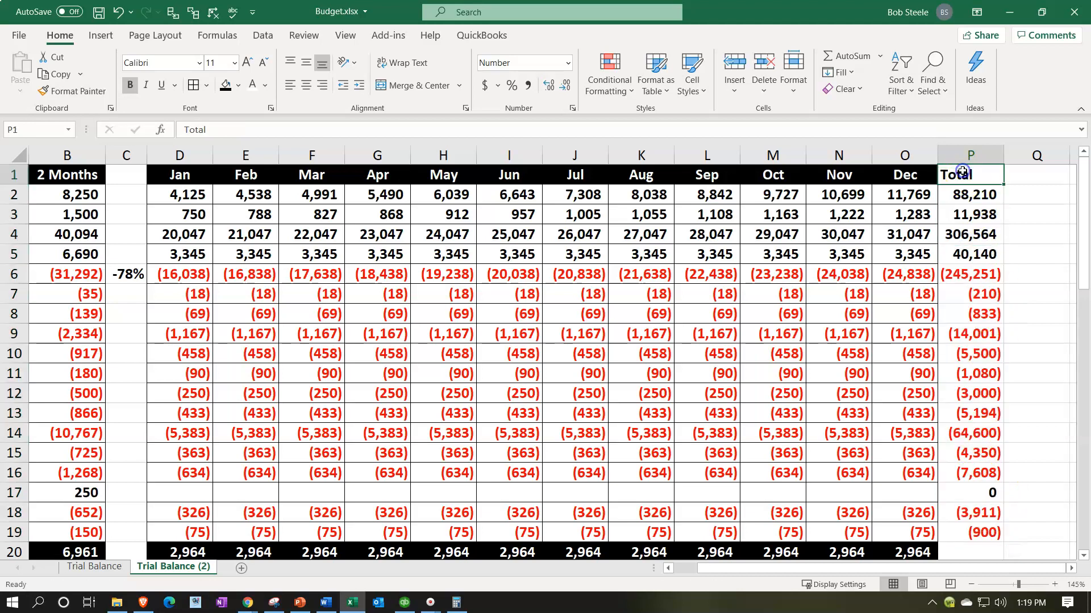
click(907, 180)
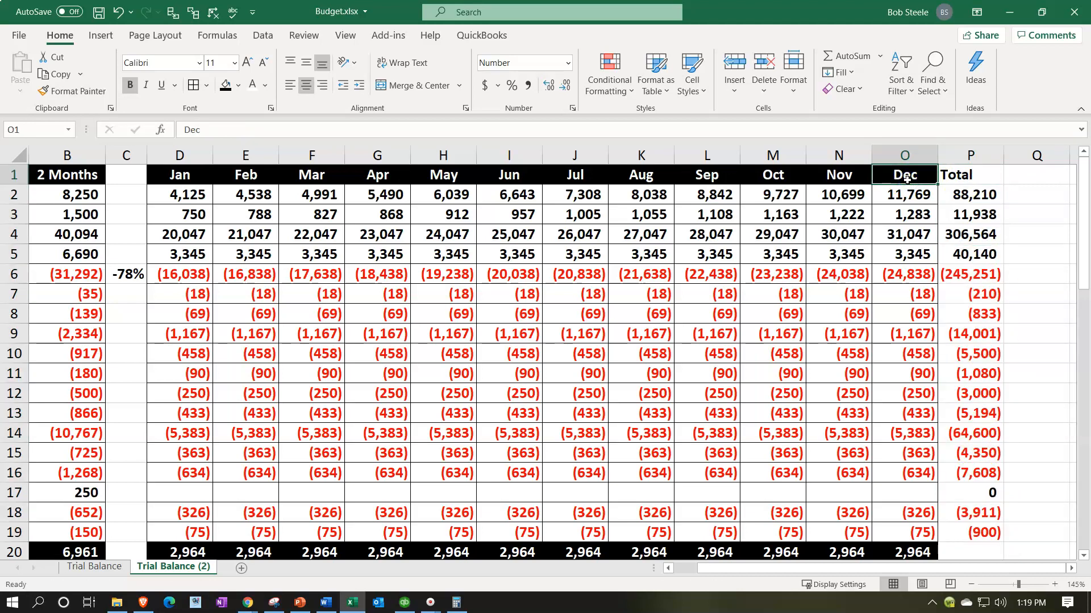
click(69, 89)
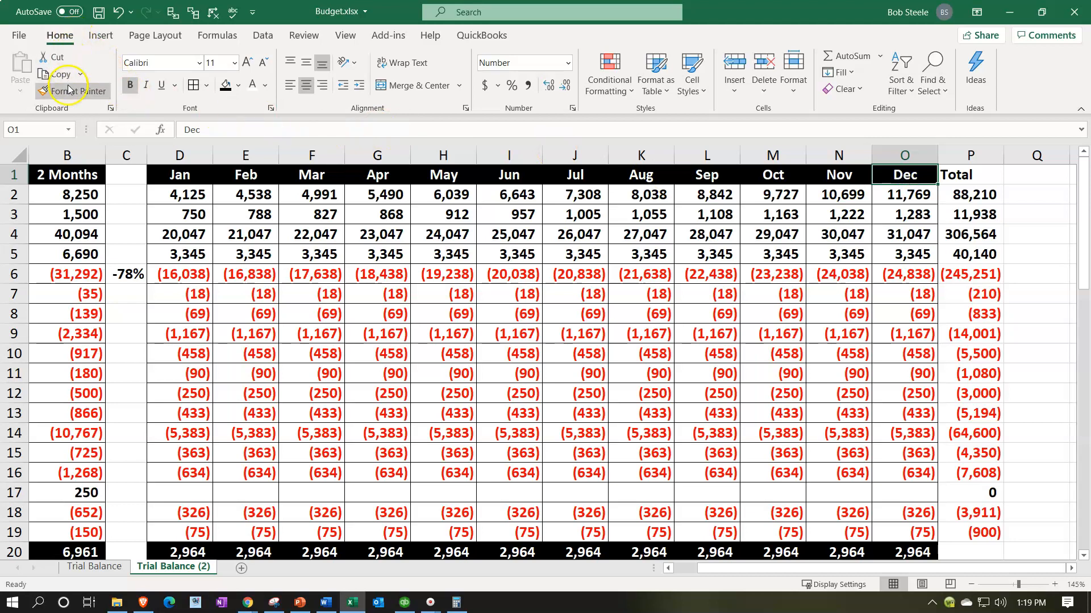
click(973, 176)
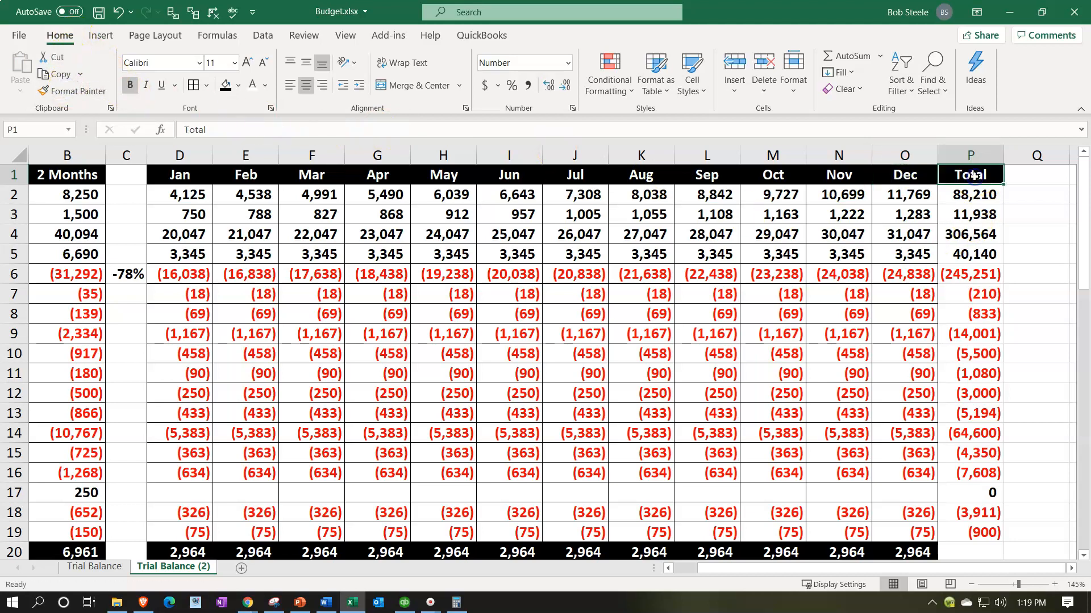
Step: Fill December's Net Income cell O20 across into the Total column at P20
scroll(968, 534, down, 1)
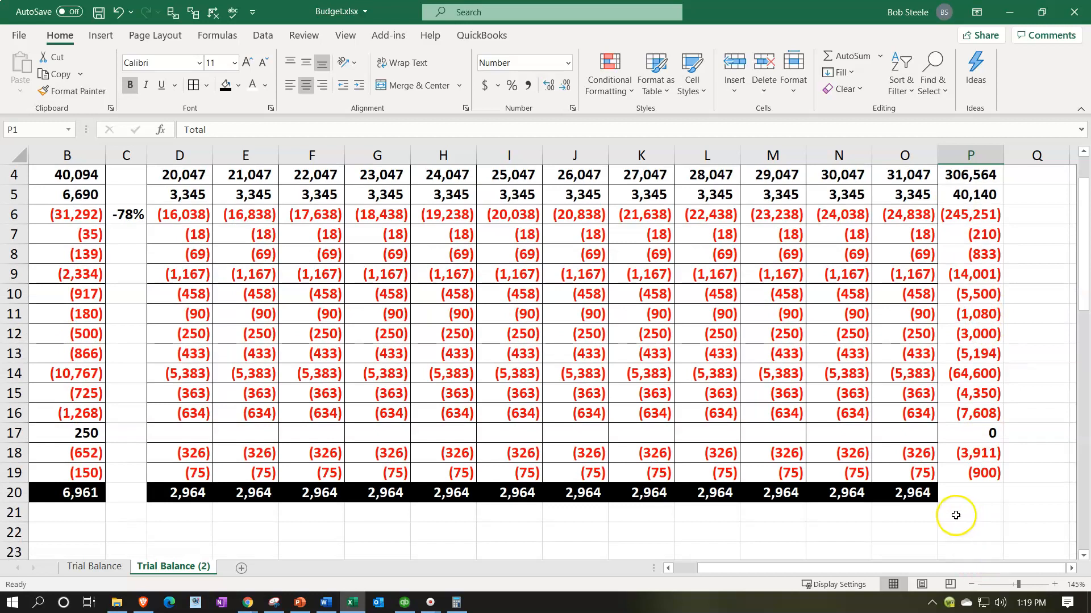
click(926, 496)
drag(937, 504, 973, 497)
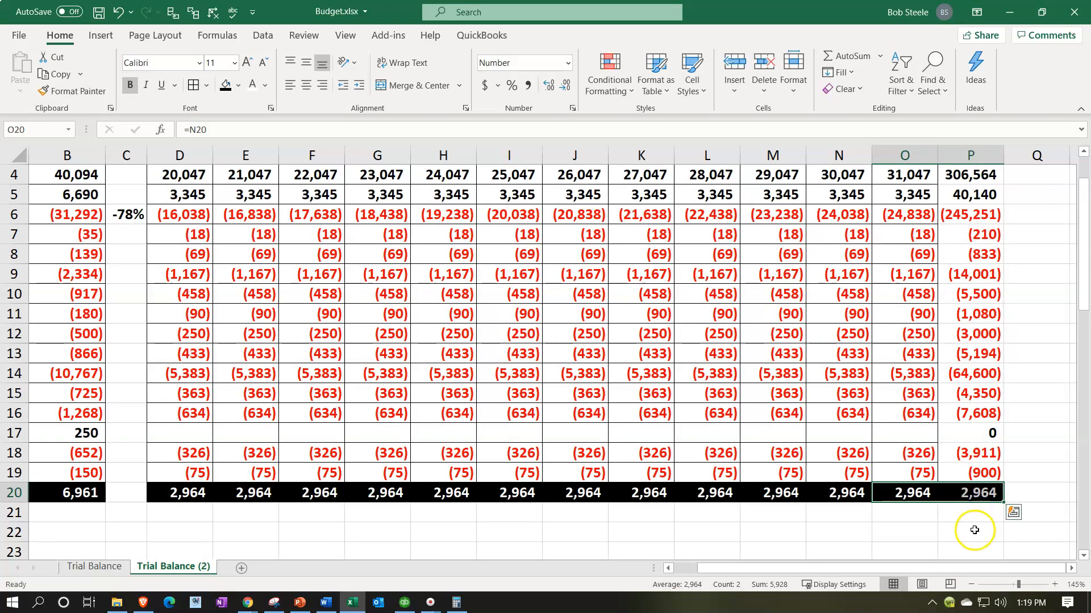
click(974, 530)
Step: Apply borders and a black fill to the account totals in P2:P19
scroll(974, 529, up, 1)
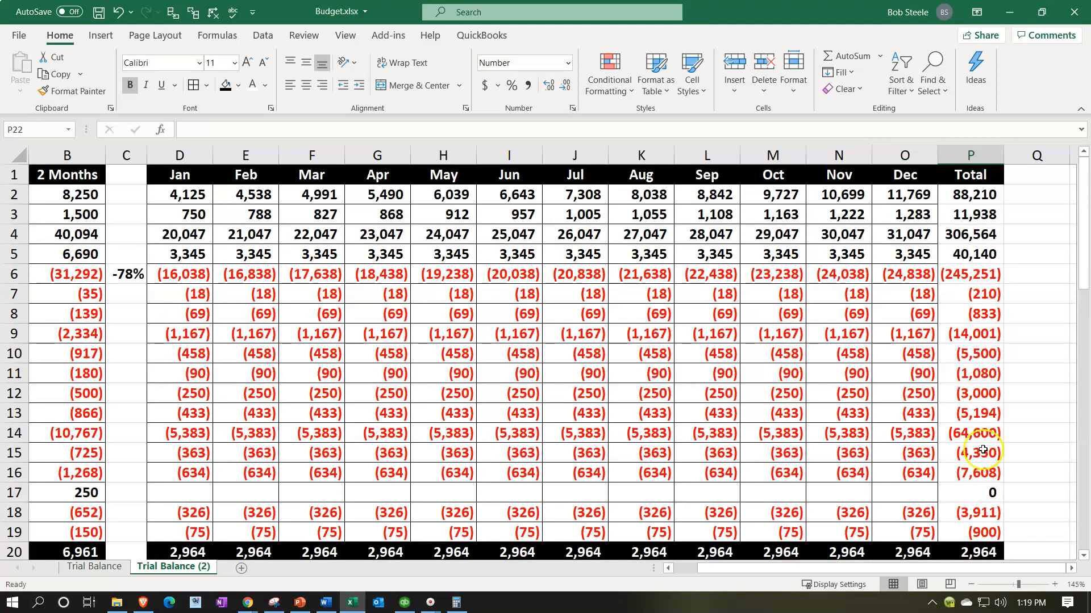
drag(976, 196, 981, 525)
click(193, 86)
click(221, 88)
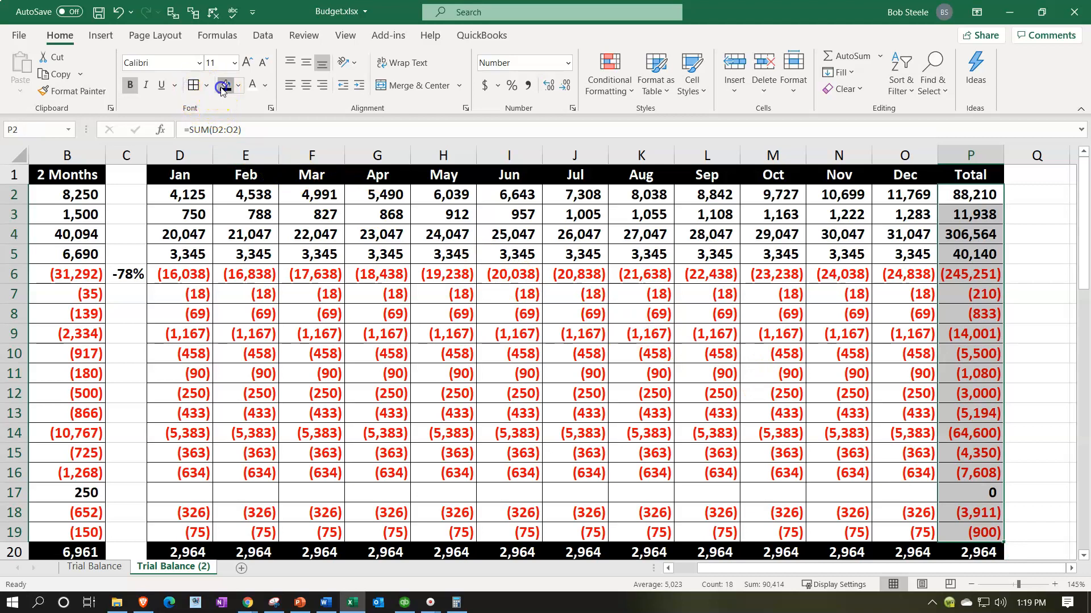
click(737, 358)
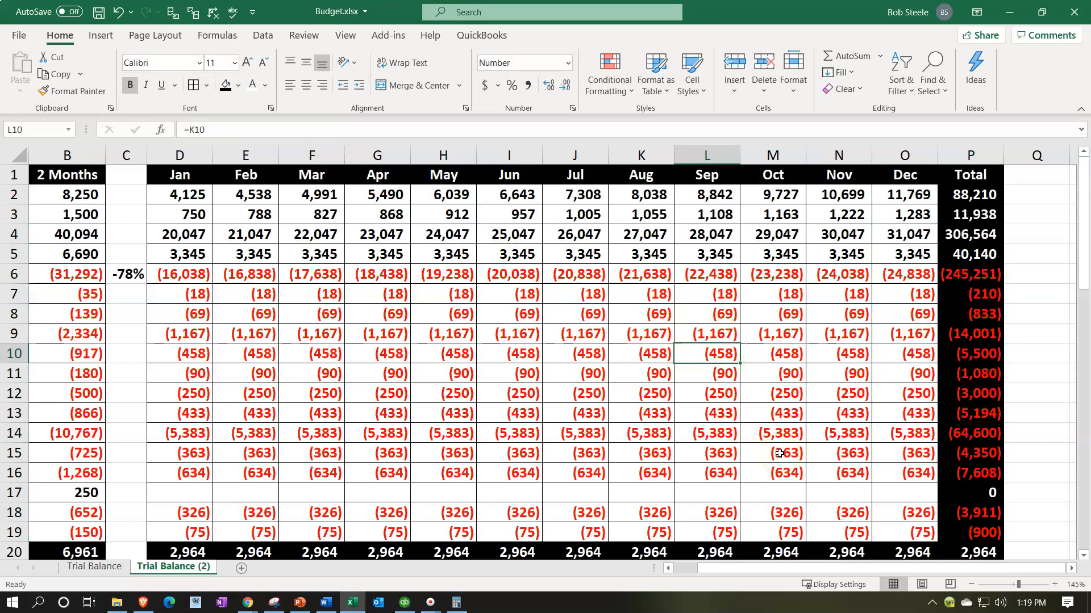
Step: Check the Net Income formulas in row 20 for the Total column and the first months
scroll(779, 453, down, 1)
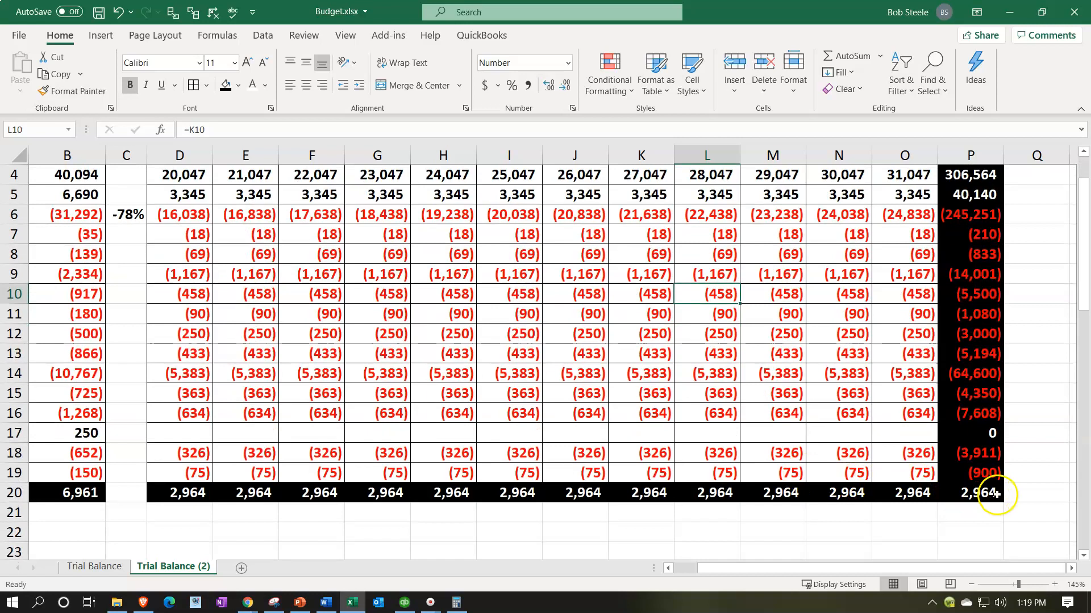
click(995, 494)
double_click(985, 494)
key(Escape)
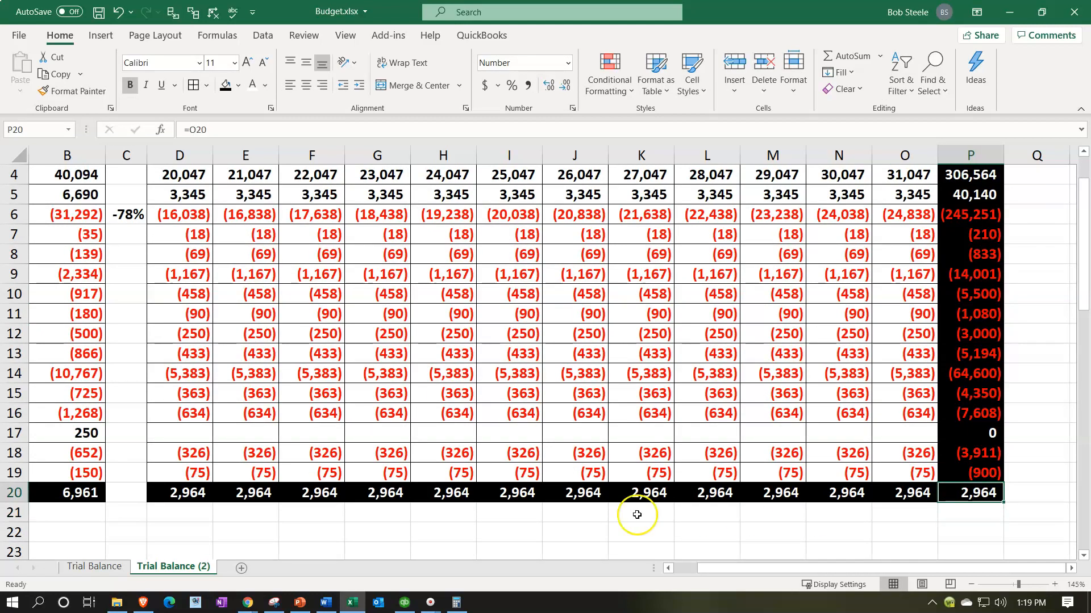
click(194, 493)
double_click(240, 491)
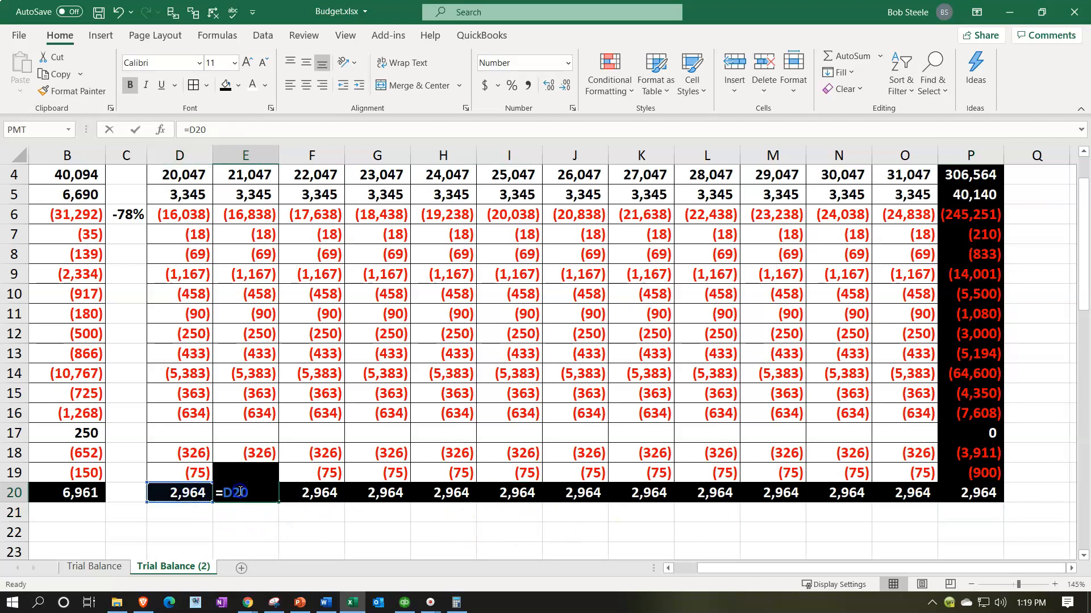
key(Escape)
double_click(305, 492)
key(Return)
scroll(304, 489, up, 1)
scroll(295, 492, down, 1)
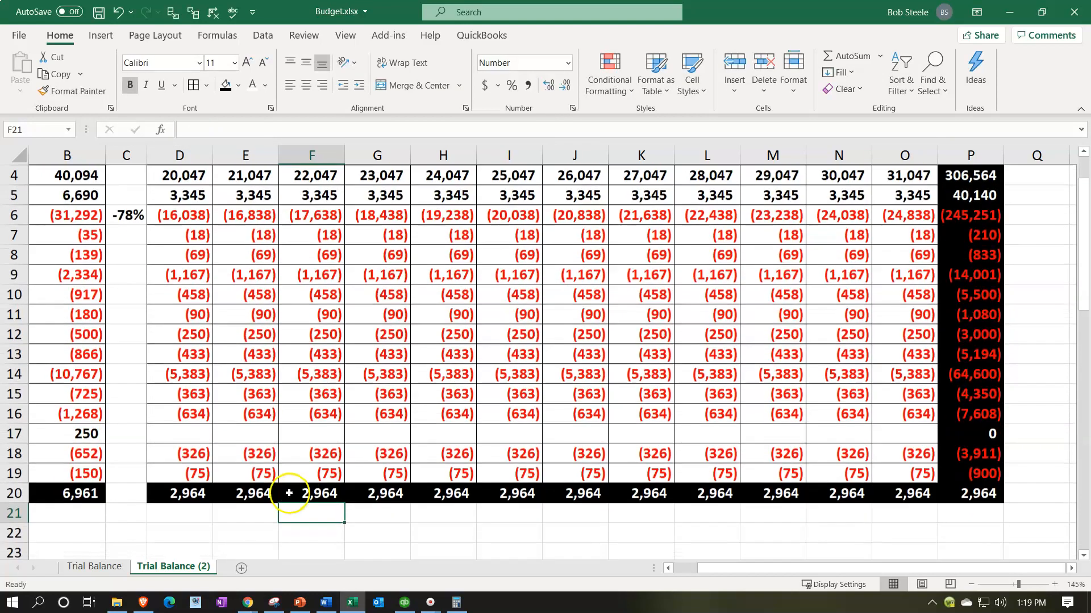
Step: Replace January's Net Income in D20 with =SUM(D2:D19)
click(196, 496)
text(=sum()
key(Up)
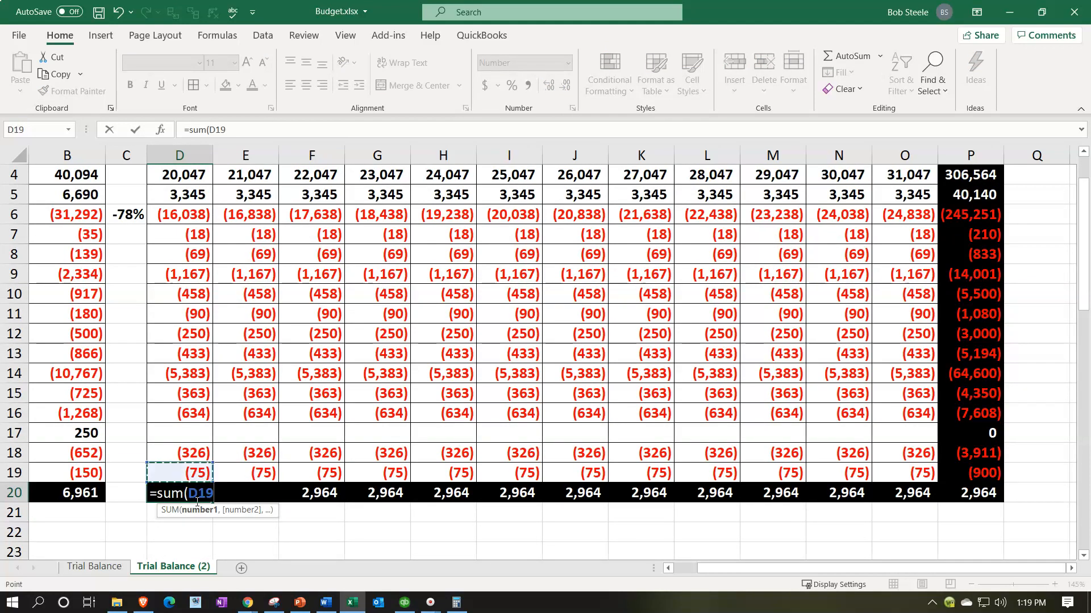
key(shift+Up)
key(shift+Up)
key(shift+Up)
key(shift+Up)
key(shift+Up)
key(shift+Up)
key(shift+Up)
key(shift+Up)
key(shift+Up)
key(shift+Up)
key(shift+Up)
key(shift+Up)
key(shift+Up)
key(shift+Up)
key(shift+Up)
key(shift+Up)
key(shift+Up)
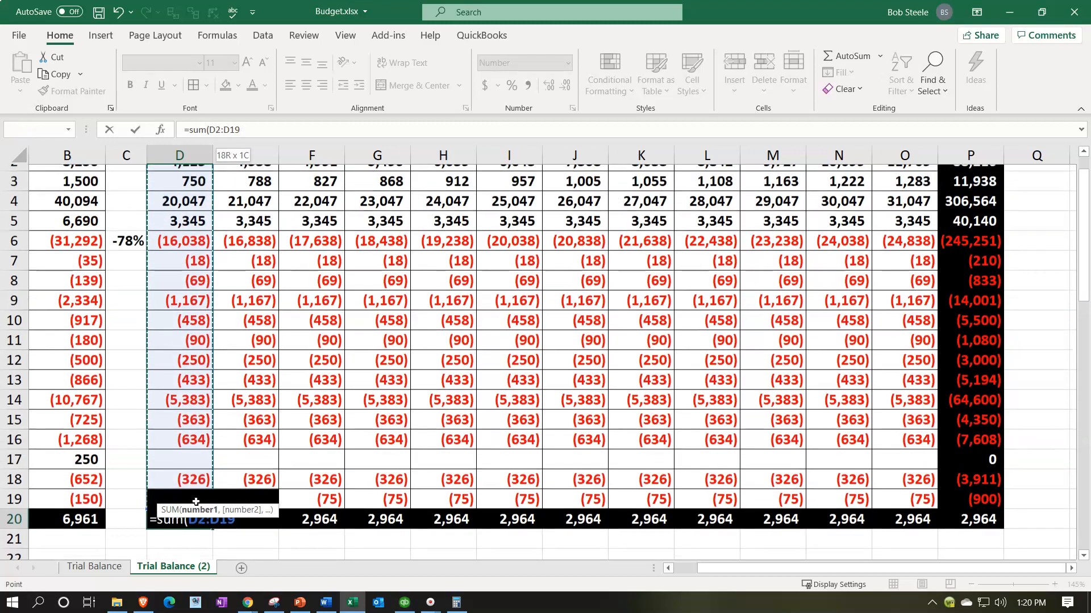
key(Return)
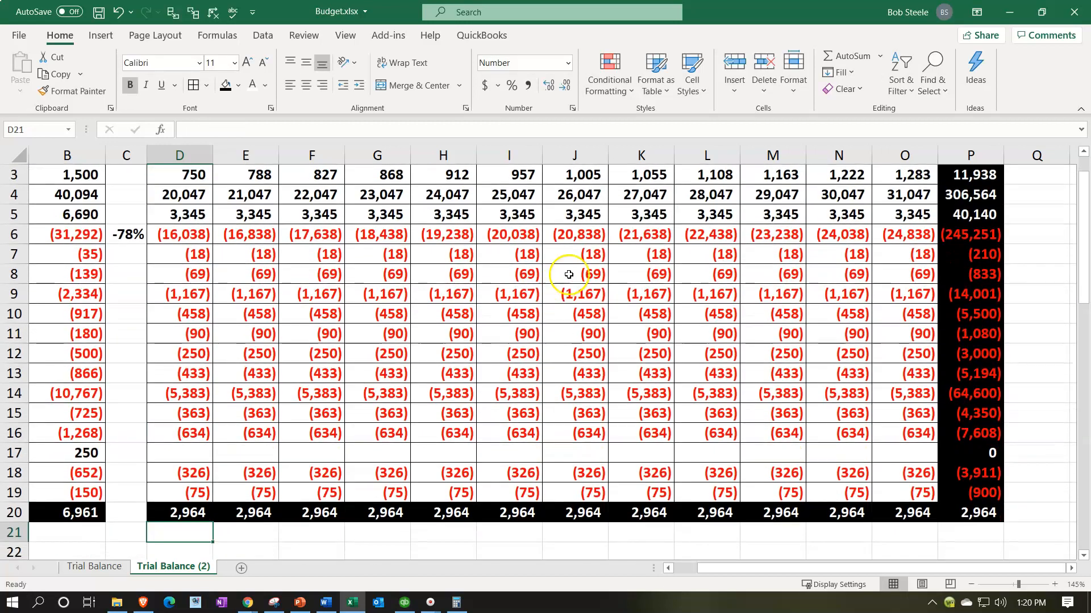
Step: Fill the Net Income sum from D20 across the remaining months and the Total column through P20
click(196, 512)
drag(213, 521, 977, 512)
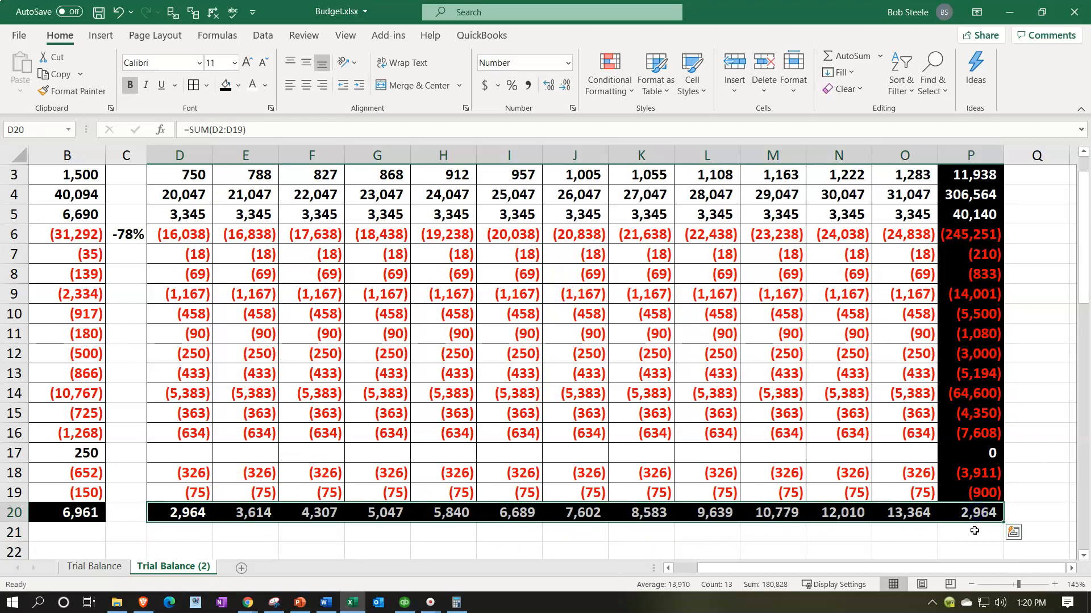
click(971, 534)
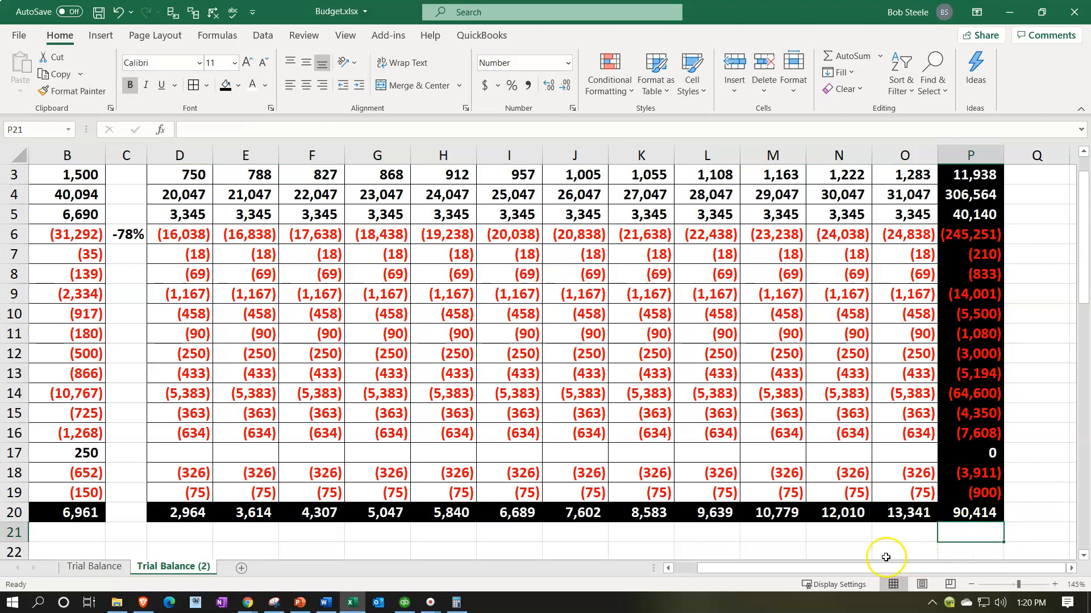
Step: Enter =SUM(D20:O20) in P21 to cross-check the annual Net Income against the twelve monthly amounts
text(=sum()
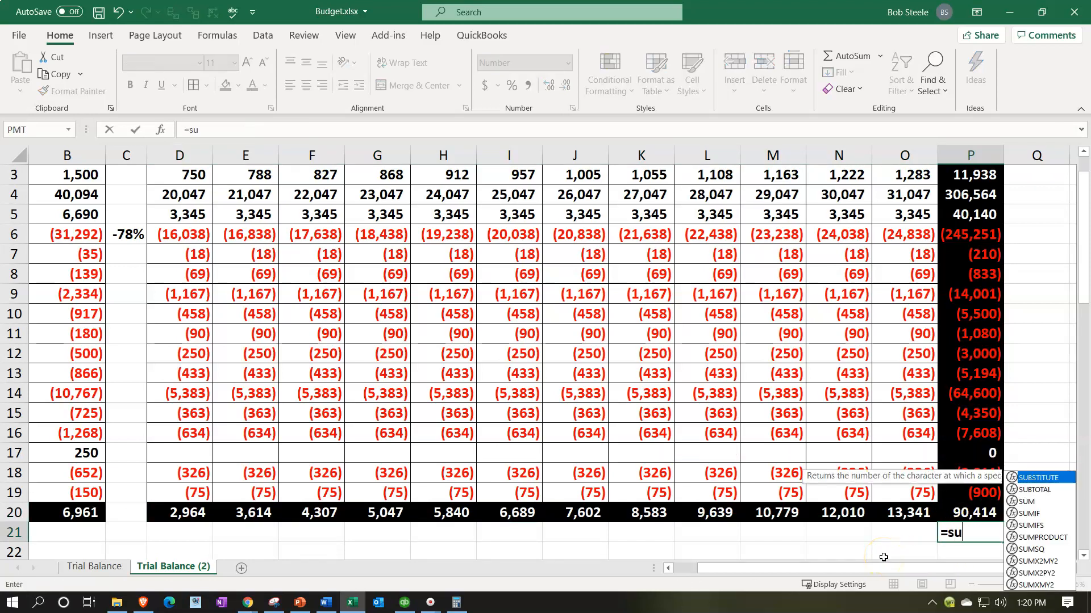
key(Up)
key(Left)
key(shift+Left)
key(shift+Left)
key(shift+Left)
key(shift+Left)
key(shift+Left)
key(shift+Left)
key(shift+Left)
key(shift+Left)
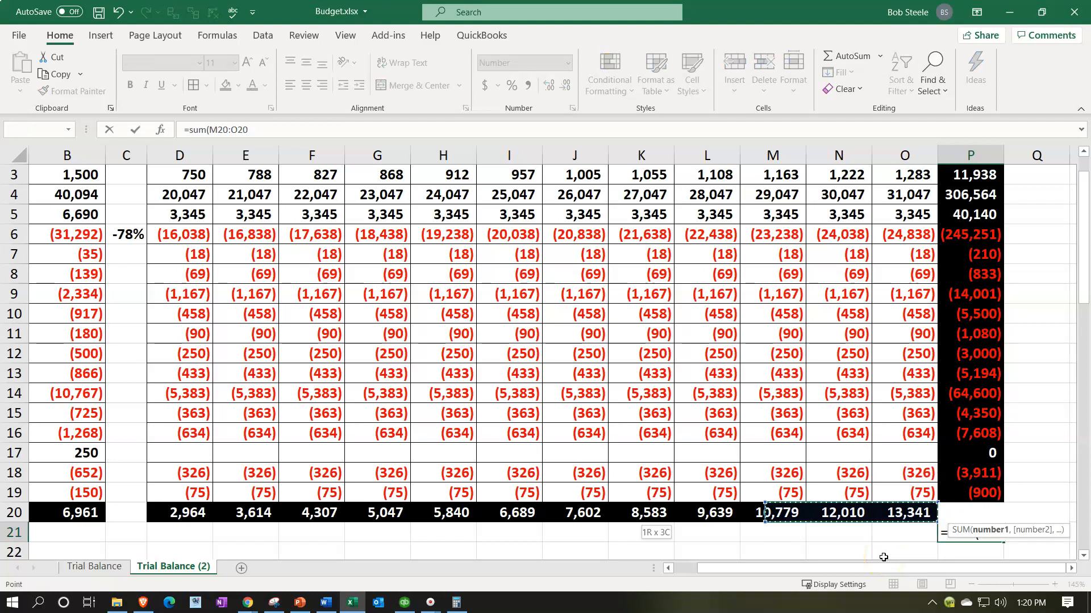
key(shift+Left)
key(shift+Left)
key(shift+Left)
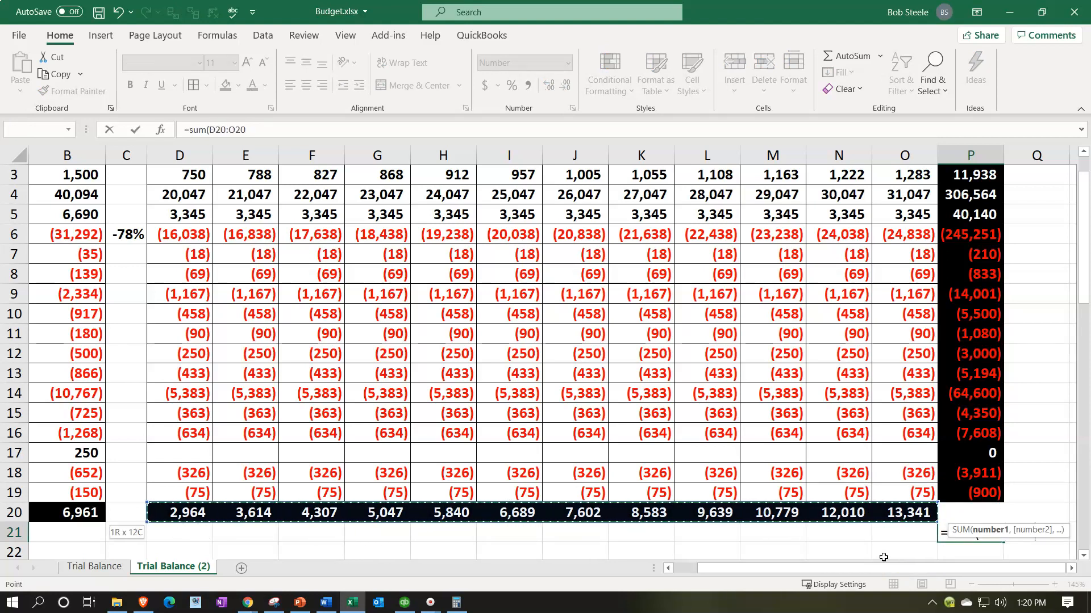
key(Return)
Step: Format the check total in P21 with a black fill and white font, and save the workbook
click(968, 513)
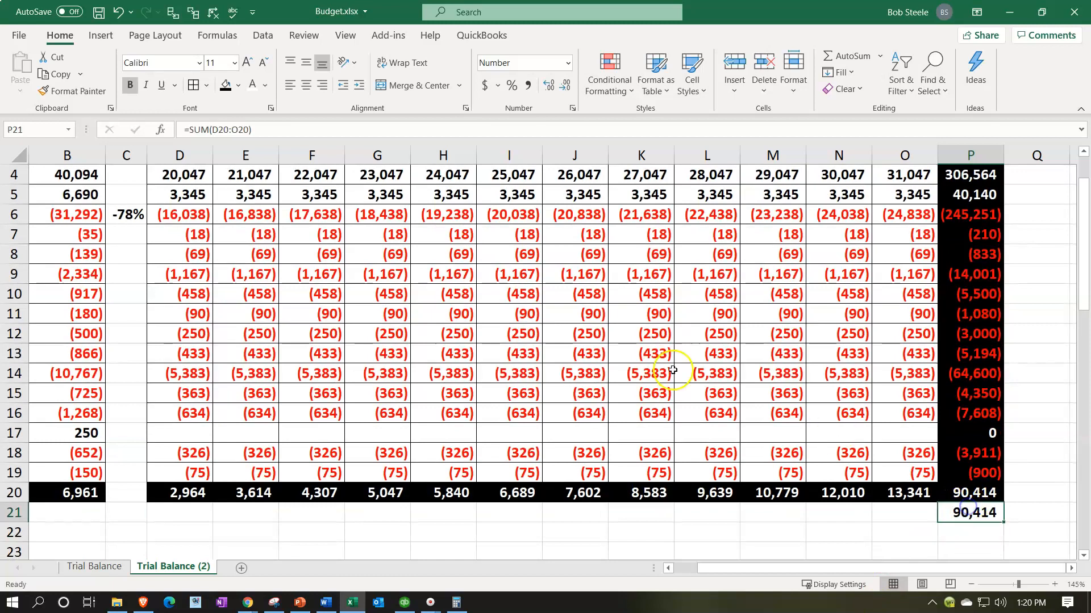
click(225, 87)
click(252, 85)
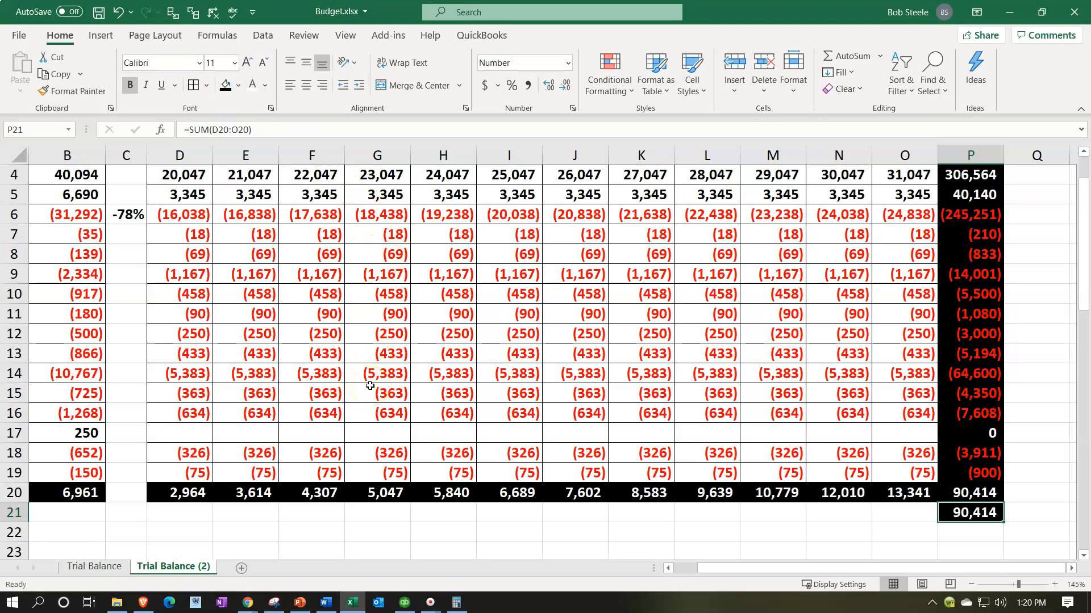
scroll(370, 386, up, 1)
click(99, 12)
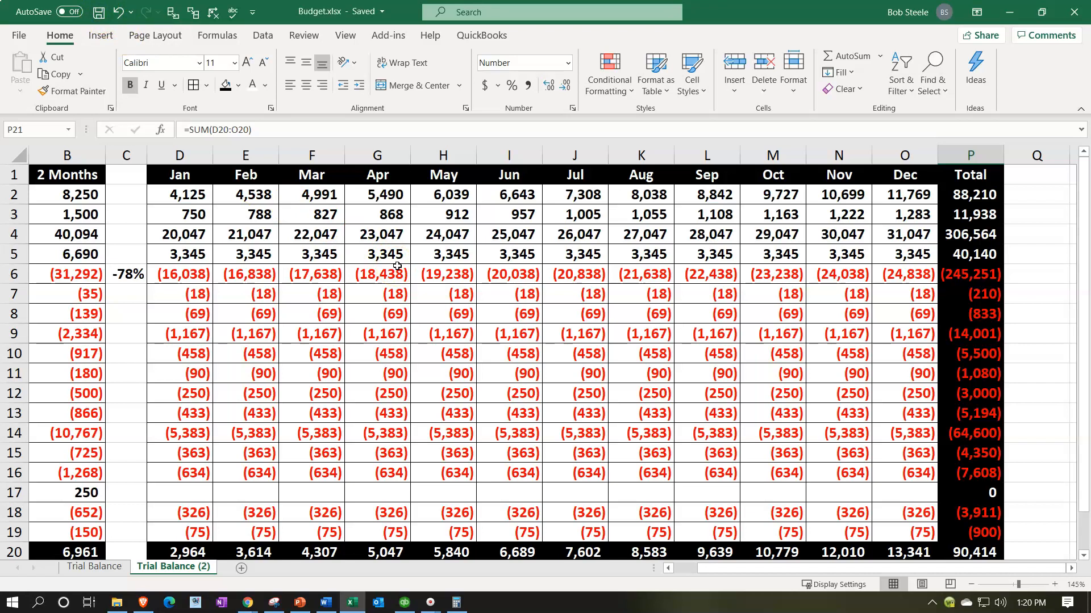
Step: Review the full monthly budget range, comparing the January–February columns with March–December and their account names
drag(180, 194, 886, 533)
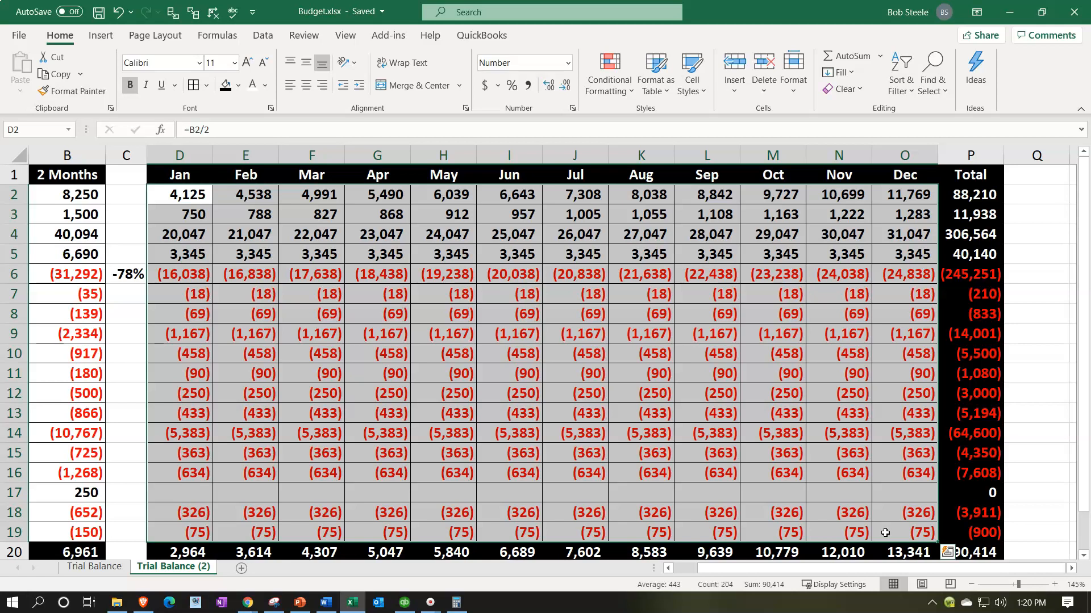
drag(180, 174, 248, 528)
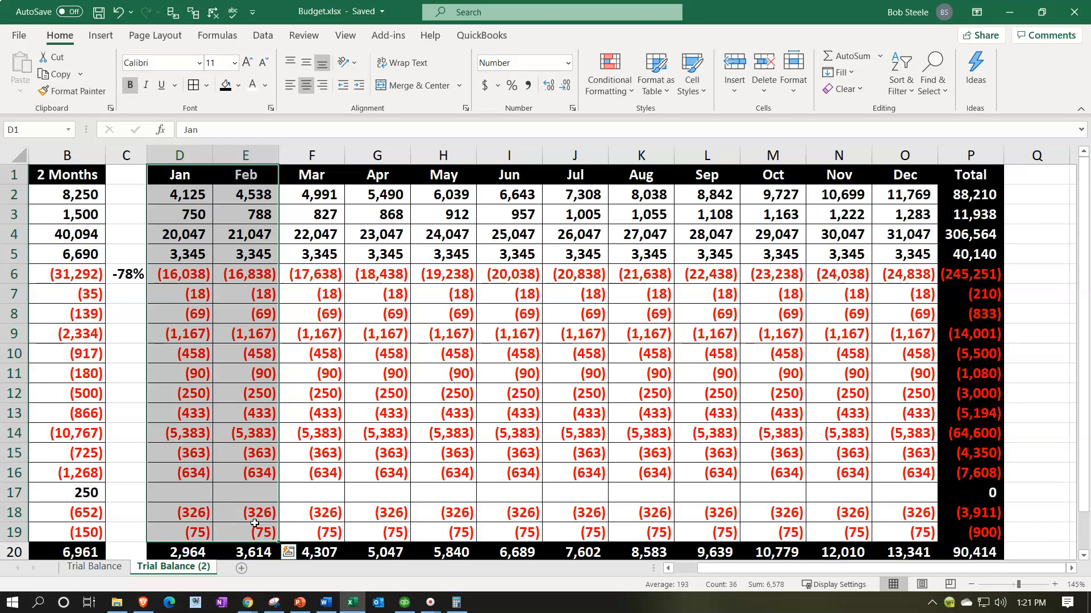
drag(301, 194, 893, 533)
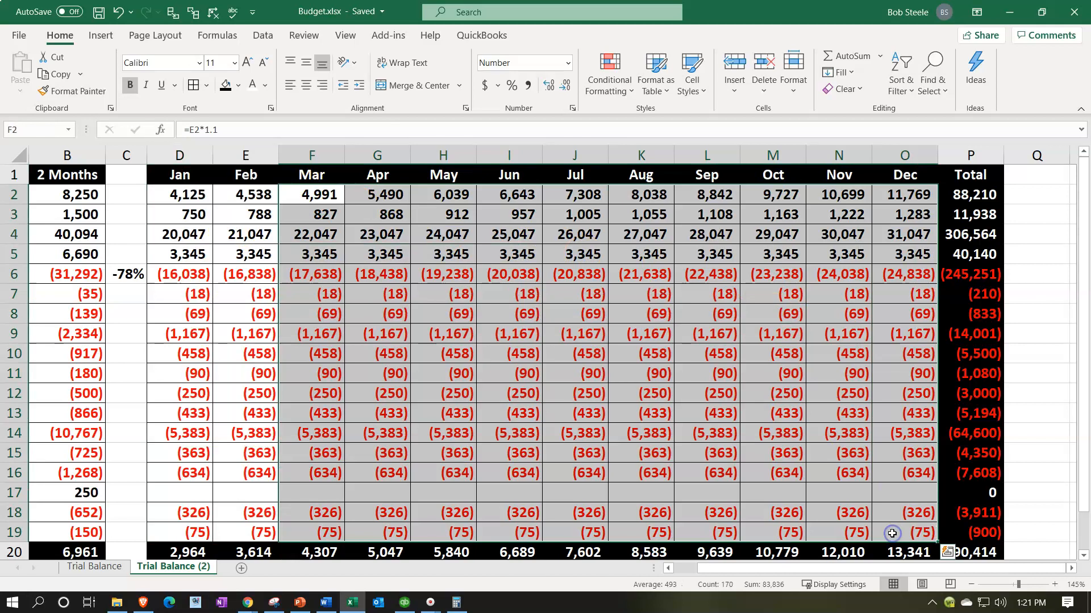
drag(869, 570, 786, 570)
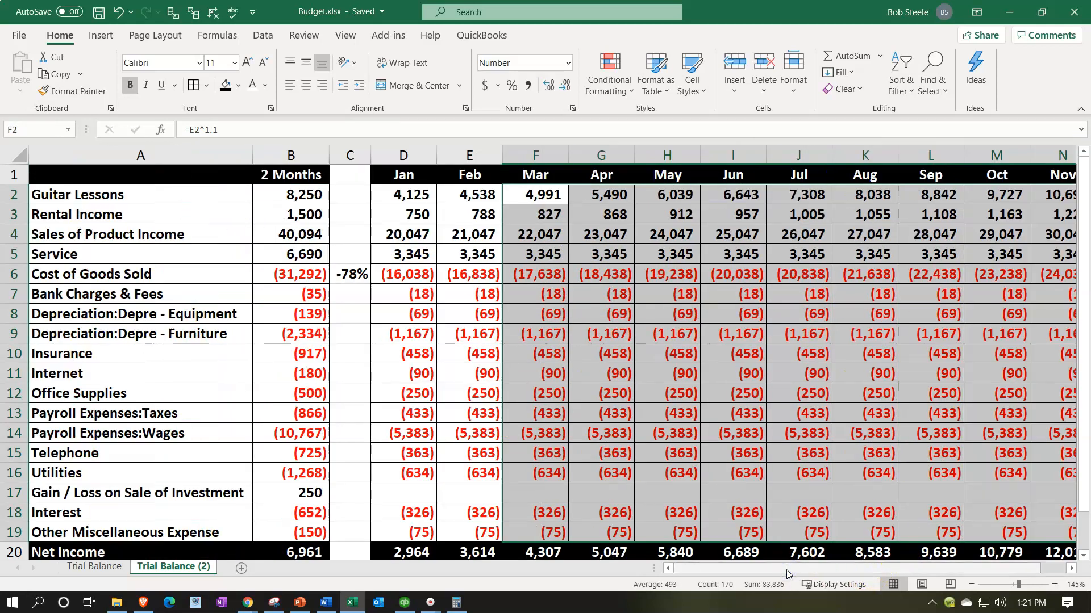